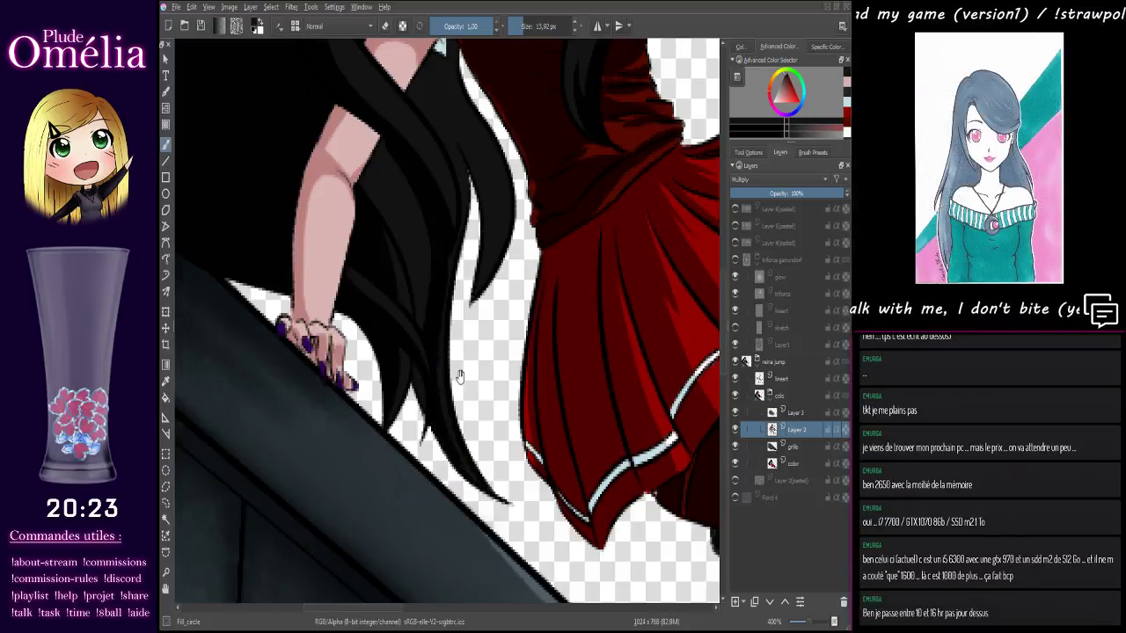
- Shade the black hair strands between the supporting arm and the vest on the Multiply layer
{"action": "mouse_move", "coordinate": [458, 377]}
{"action": "left_mouse_down"}
{"action": "mouse_move", "coordinate": [402, 348]}
{"action": "mouse_move", "coordinate": [377, 459]}
{"action": "mouse_move", "coordinate": [391, 427]}
{"action": "left_mouse_up"}
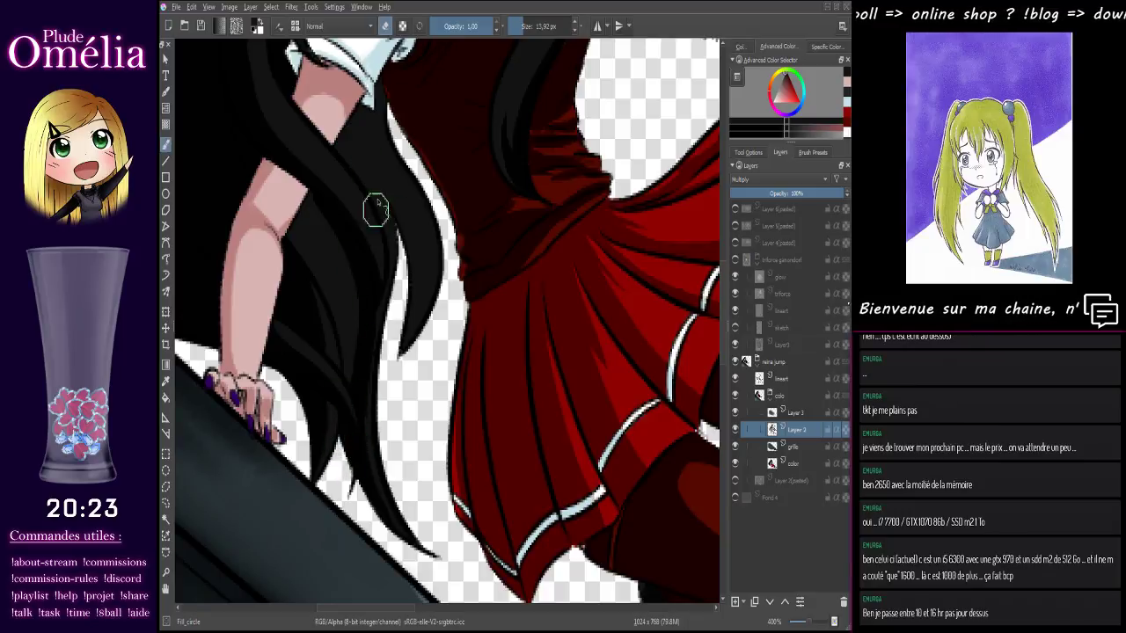
{"action": "left_click", "coordinate": [386, 25]}
{"action": "left_click_drag", "start_coordinate": [367, 257], "coordinate": [390, 380]}
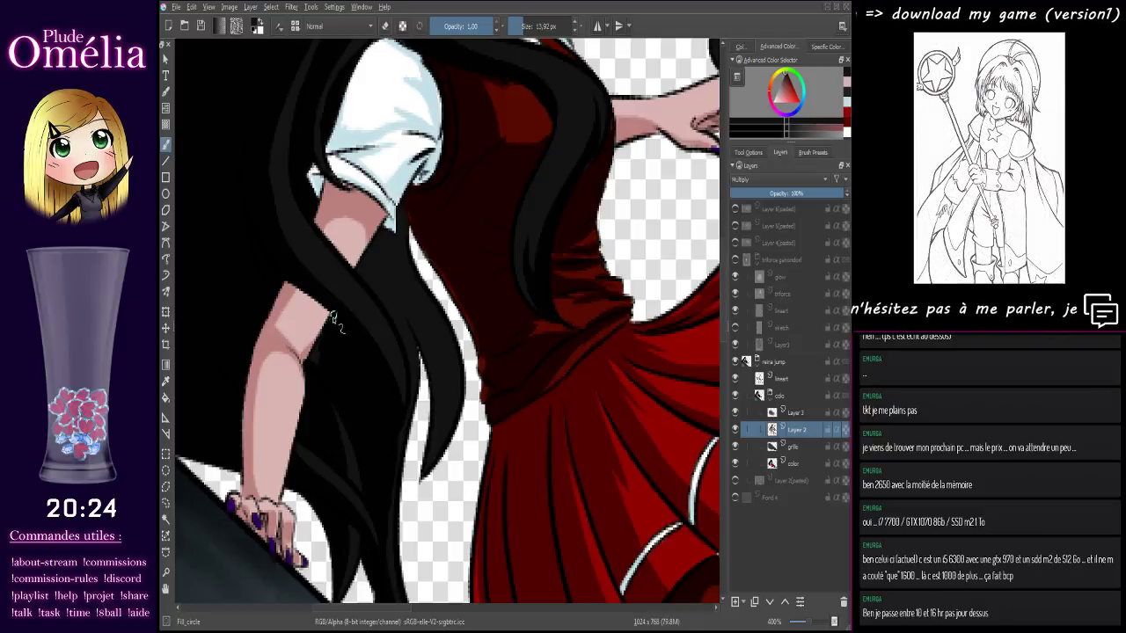
{"action": "left_click_drag", "start_coordinate": [449, 329], "coordinate": [379, 395]}
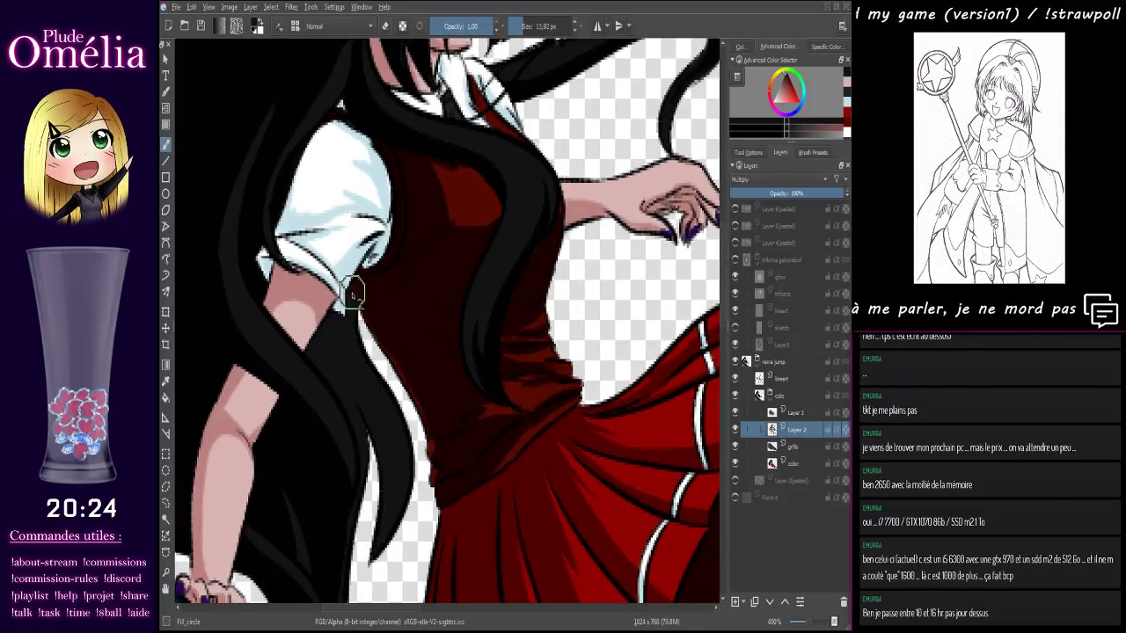
{"action": "left_click_drag", "start_coordinate": [350, 333], "coordinate": [366, 395]}
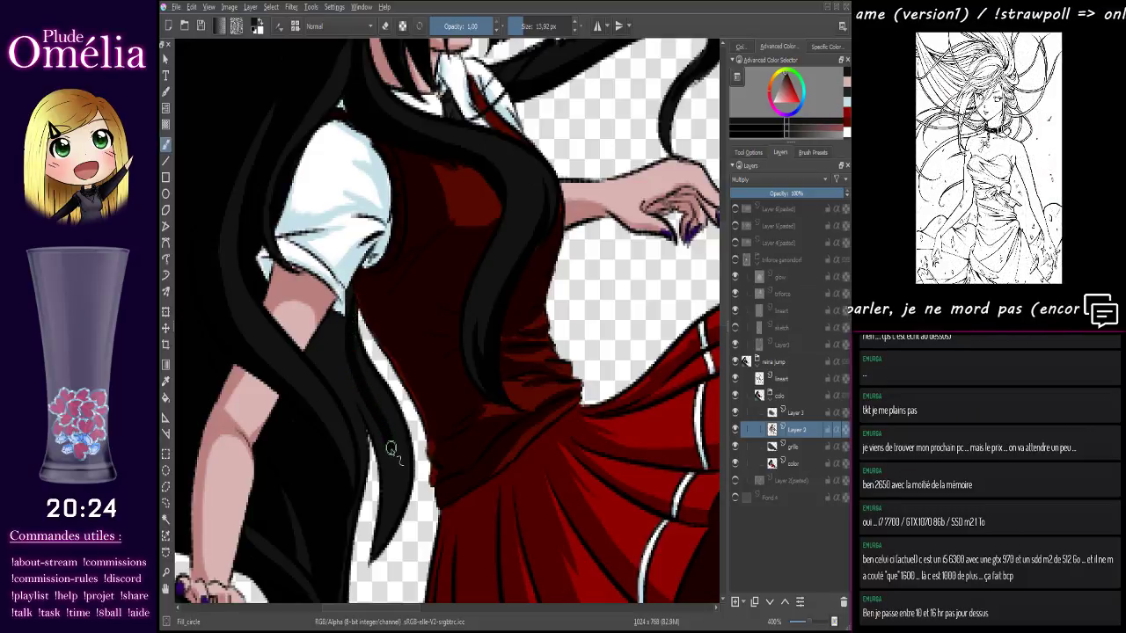
{"action": "left_click_drag", "start_coordinate": [390, 448], "coordinate": [378, 537]}
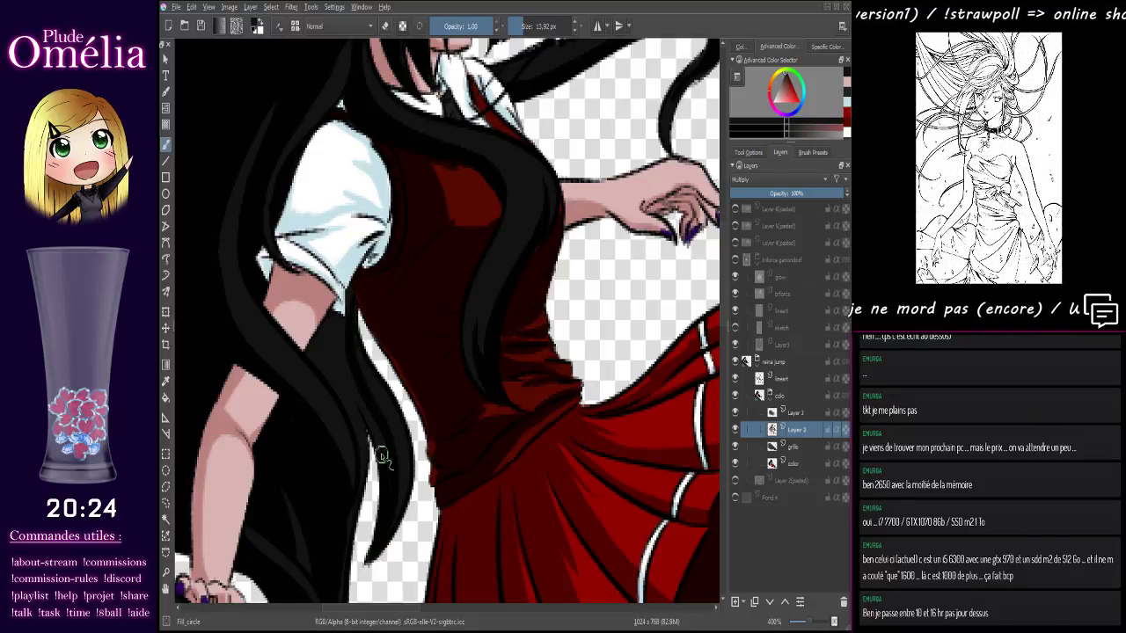
{"action": "left_click_drag", "start_coordinate": [361, 409], "coordinate": [343, 326]}
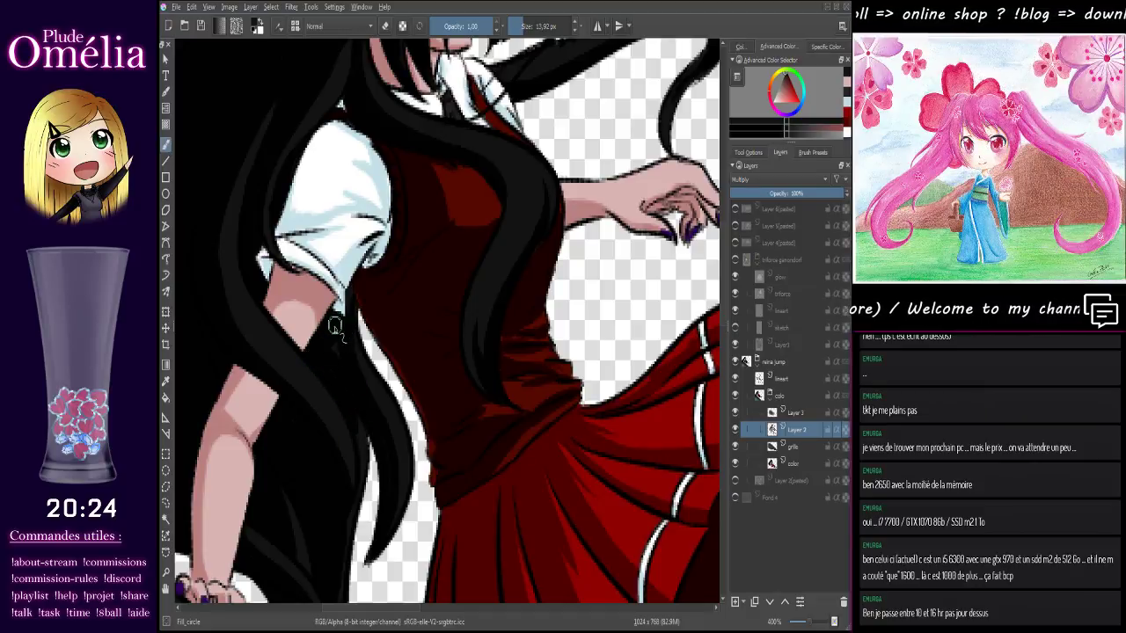
{"action": "mouse_move", "coordinate": [377, 407]}
{"action": "left_mouse_down"}
{"action": "mouse_move", "coordinate": [386, 319]}
{"action": "mouse_move", "coordinate": [370, 359]}
{"action": "left_mouse_up"}
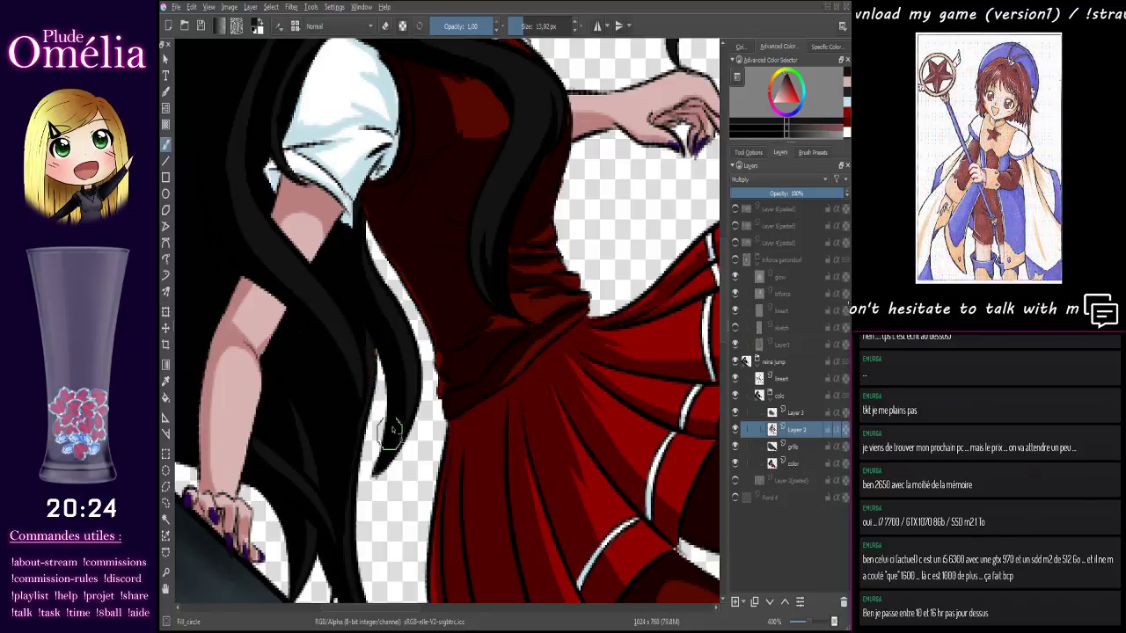
- Darken the hair over the head and fringe on the Multiply layer, and undo an accidental clearing of that layer
{"action": "left_click_drag", "start_coordinate": [500, 227], "coordinate": [470, 496]}
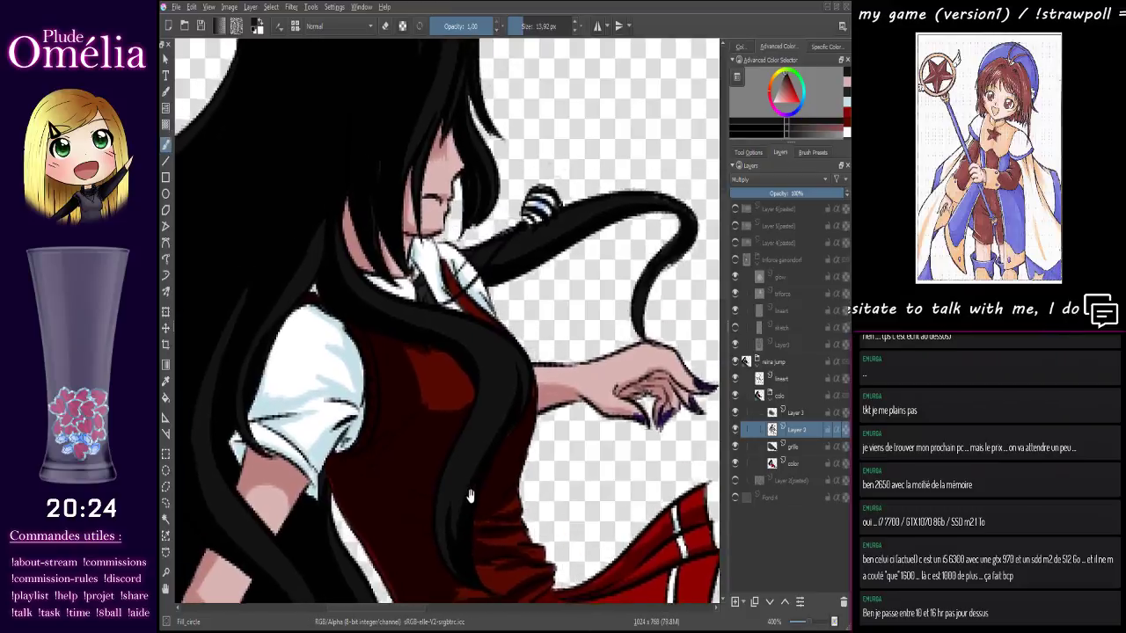
{"action": "scroll", "coordinate": [414, 420], "scroll_direction": "down", "scroll_amount": 5}
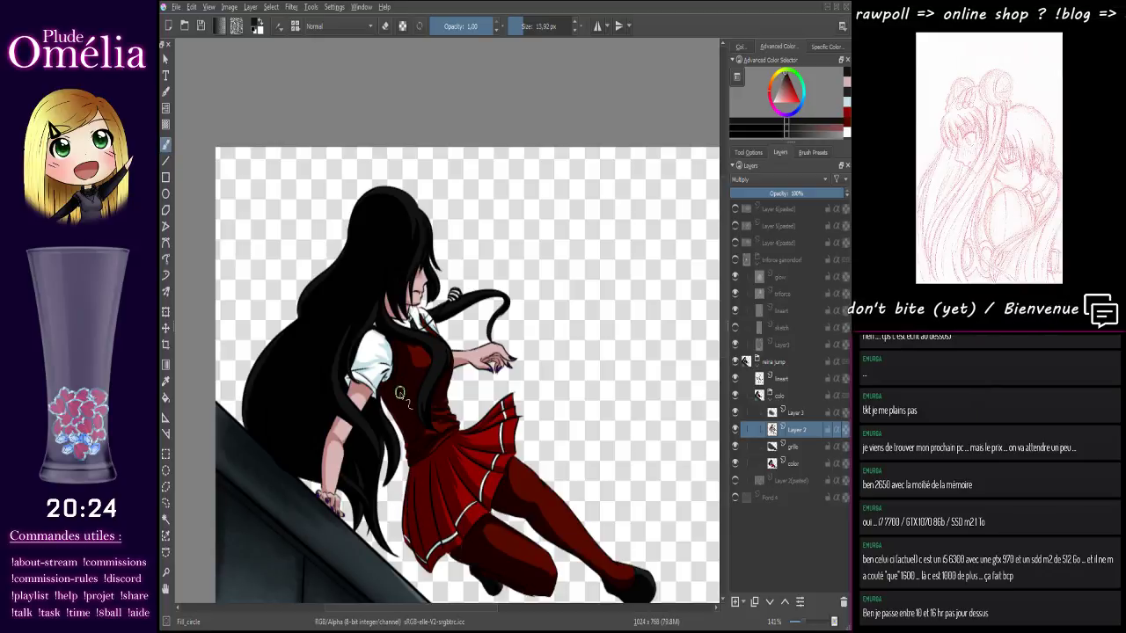
{"action": "scroll", "coordinate": [440, 325], "scroll_direction": "up", "scroll_amount": 3}
{"action": "mouse_move", "coordinate": [369, 70]}
{"action": "left_mouse_down"}
{"action": "mouse_move", "coordinate": [525, 305]}
{"action": "mouse_move", "coordinate": [467, 294]}
{"action": "mouse_move", "coordinate": [372, 206]}
{"action": "left_mouse_up"}
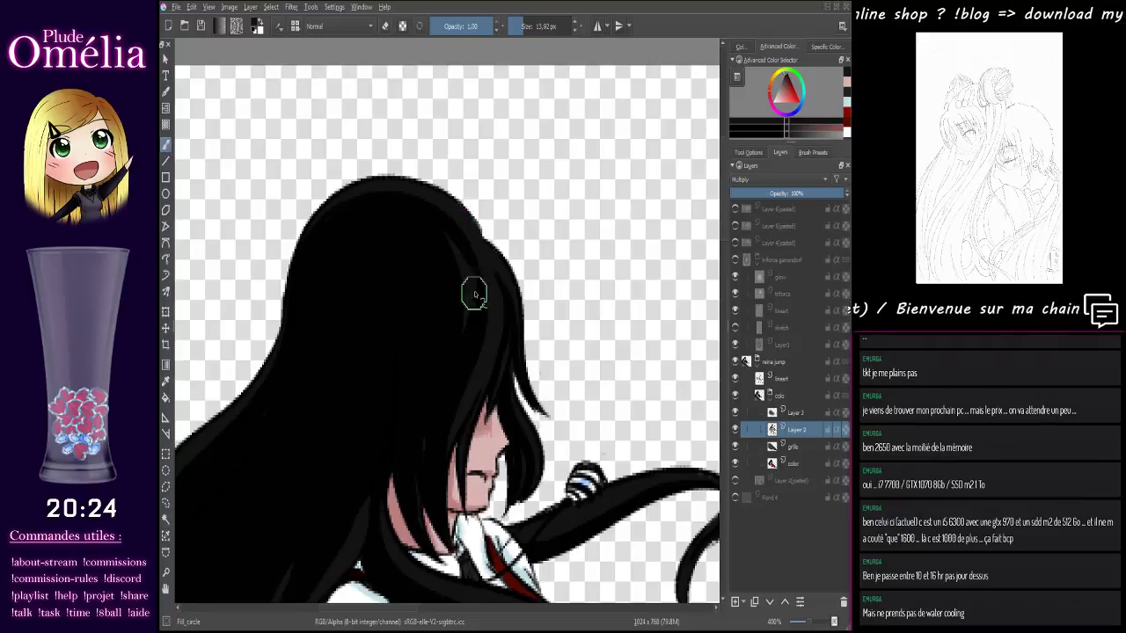
{"action": "mouse_move", "coordinate": [436, 231]}
{"action": "left_mouse_down"}
{"action": "mouse_move", "coordinate": [452, 246]}
{"action": "mouse_move", "coordinate": [468, 340]}
{"action": "left_mouse_up"}
{"action": "left_click_drag", "start_coordinate": [519, 410], "coordinate": [445, 270]}
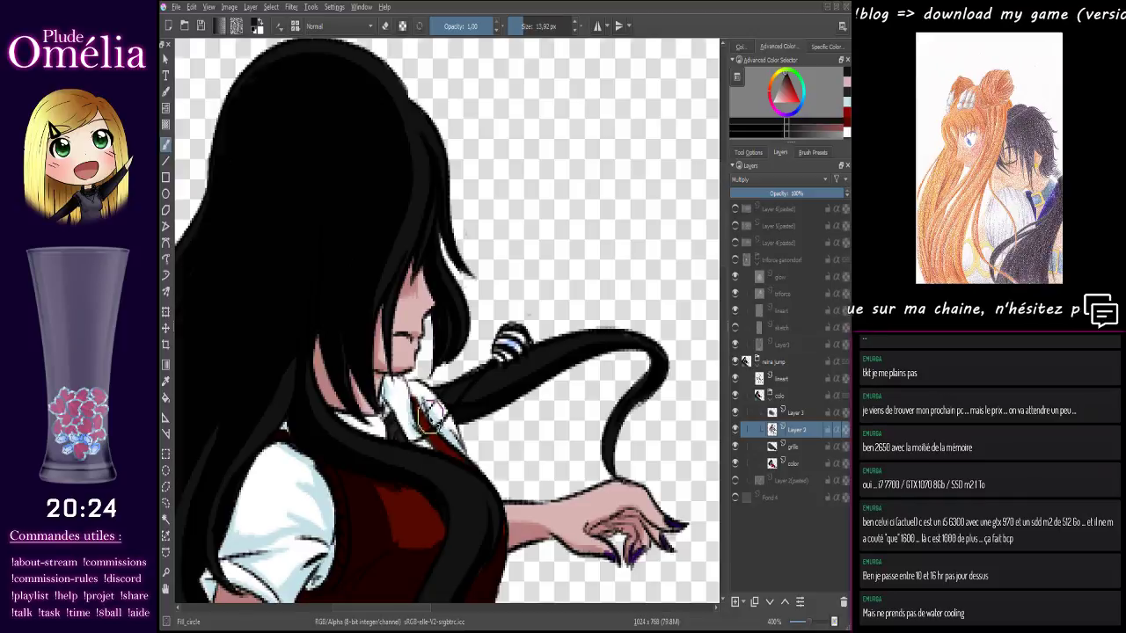
{"action": "key", "text": "BackSpace"}
{"action": "key", "text": "ctrl+z"}
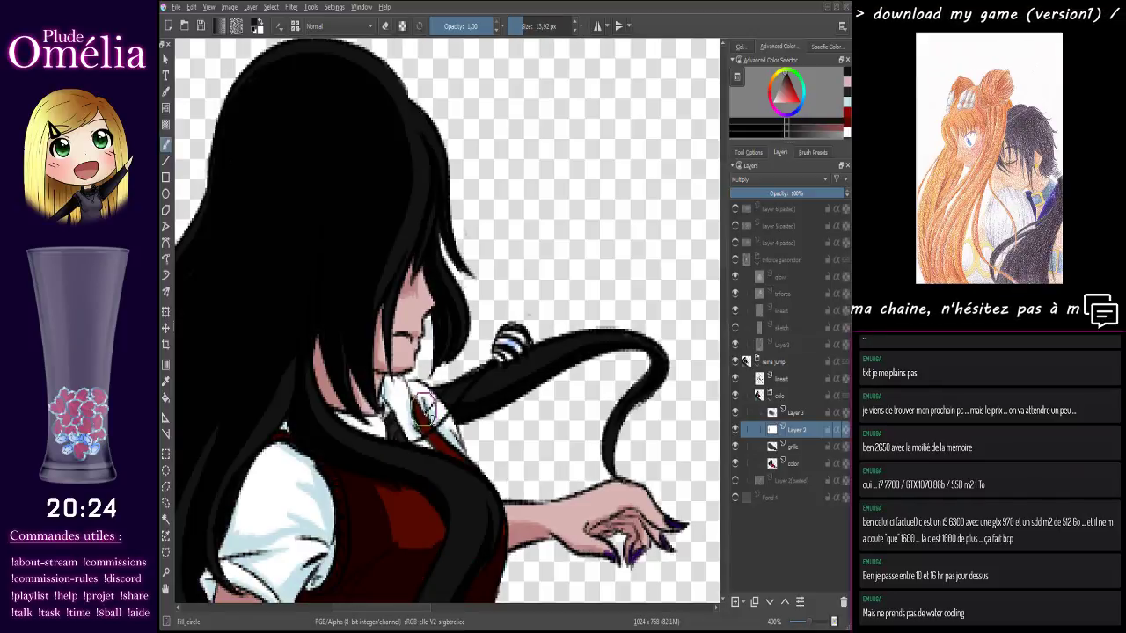
- Hide and show the Screen layer above the shading to check its effect on the whole drawing
{"action": "scroll", "coordinate": [421, 410], "scroll_direction": "down", "scroll_amount": 3}
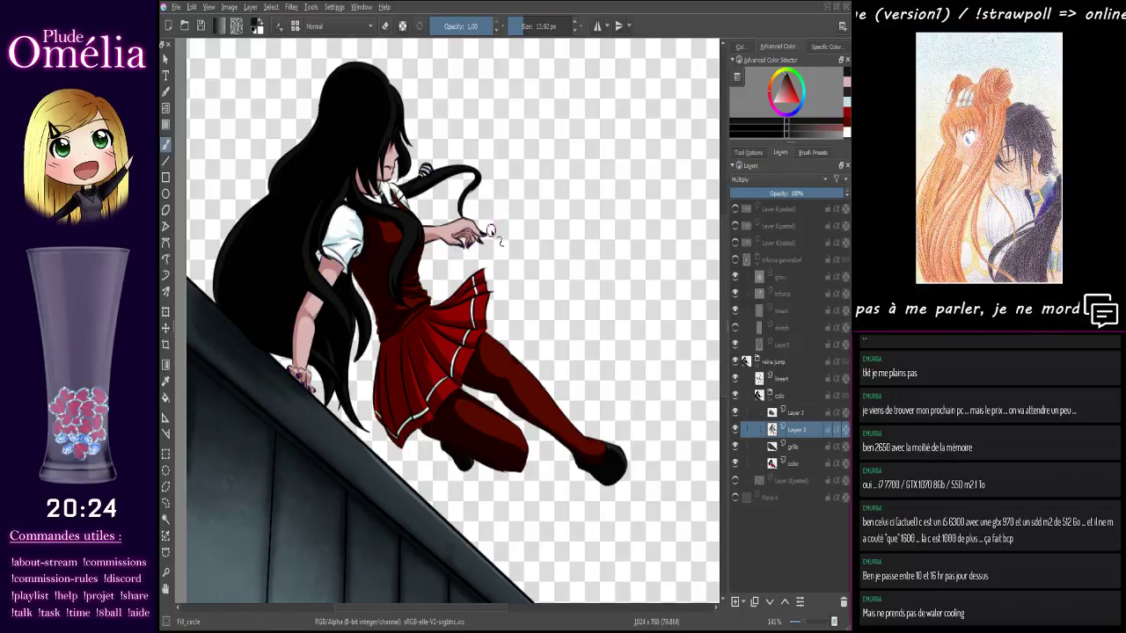
{"action": "scroll", "coordinate": [510, 198], "scroll_direction": "down", "scroll_amount": 1}
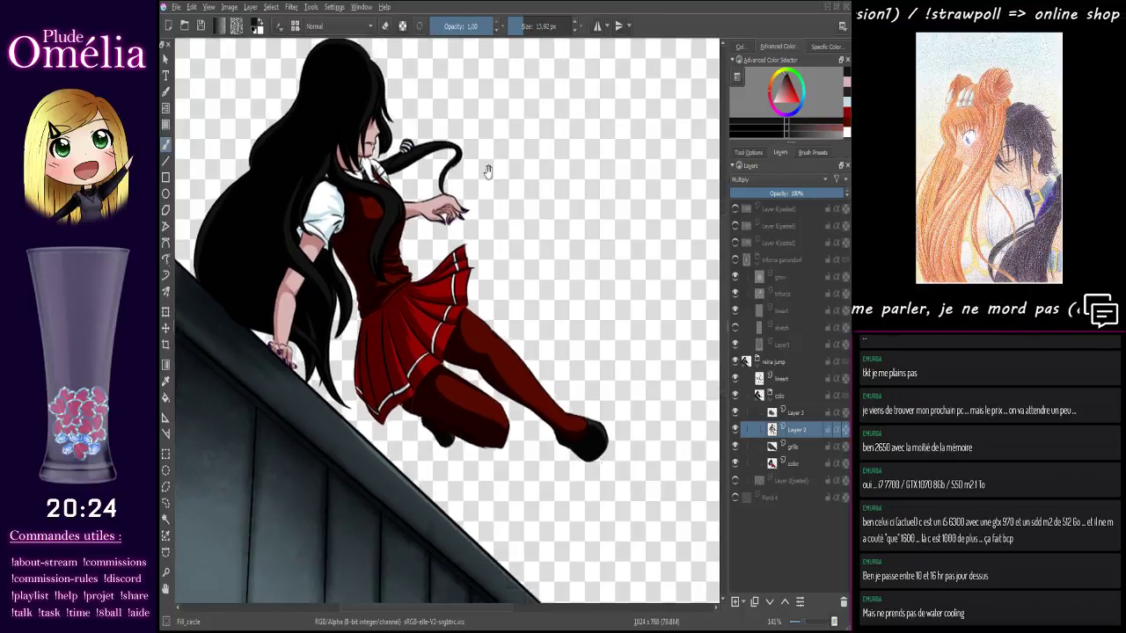
{"action": "scroll", "coordinate": [555, 330], "scroll_direction": "down", "scroll_amount": 2}
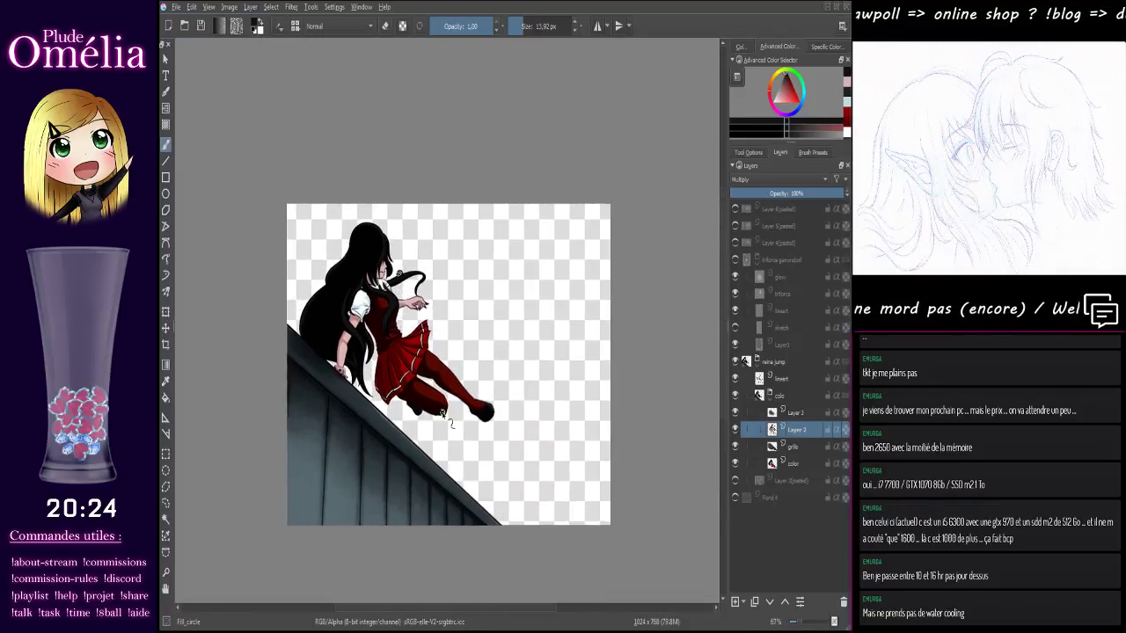
{"action": "scroll", "coordinate": [444, 421], "scroll_direction": "down", "scroll_amount": 1}
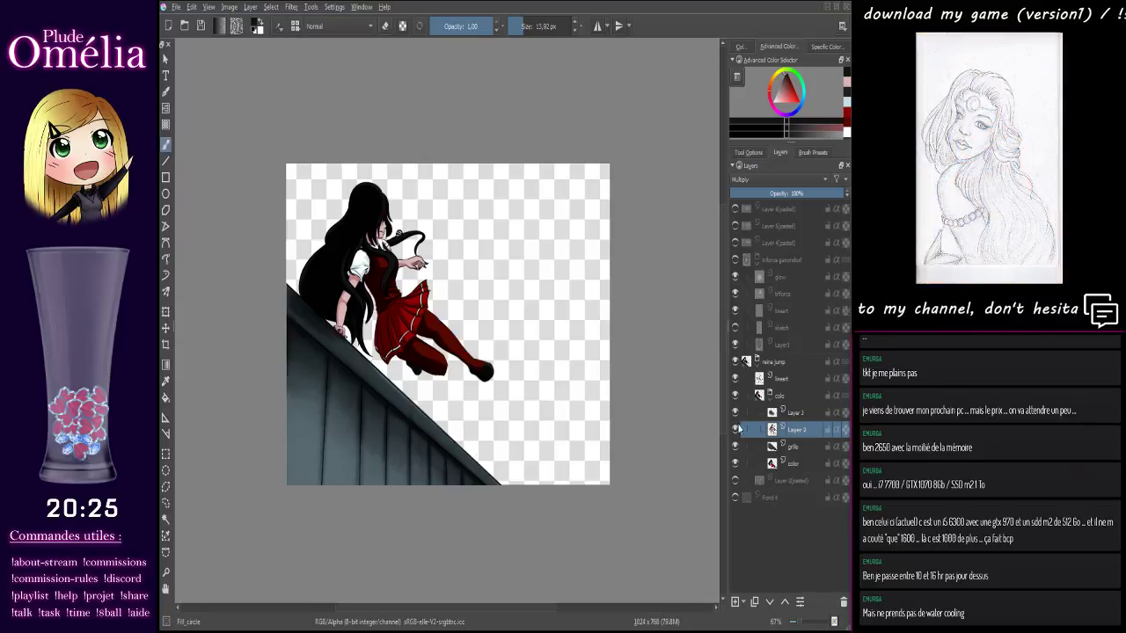
{"action": "left_click", "coordinate": [735, 412]}
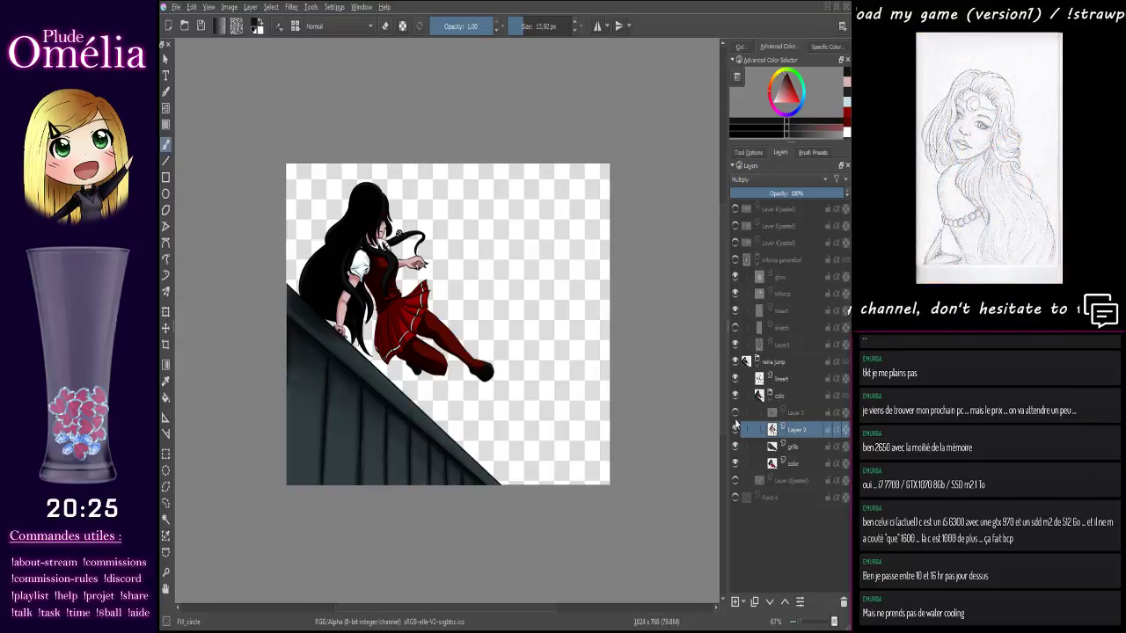
{"action": "left_click", "coordinate": [735, 413]}
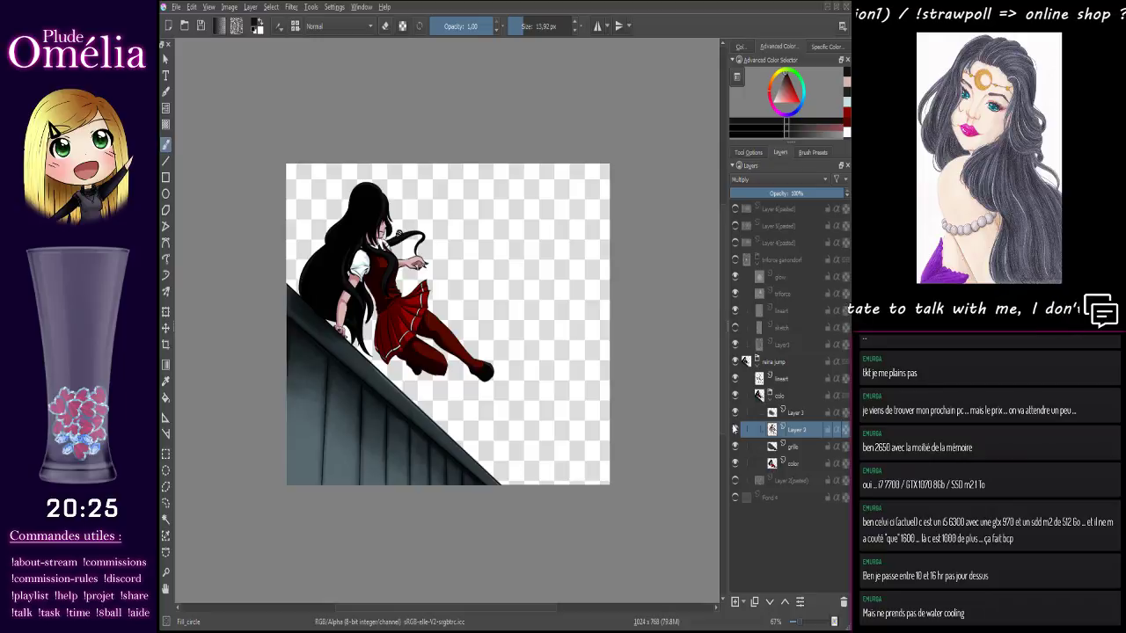
- Make the Screen layer active and paint dark red highlights on the stockings along both legs
{"action": "left_click", "coordinate": [803, 417]}
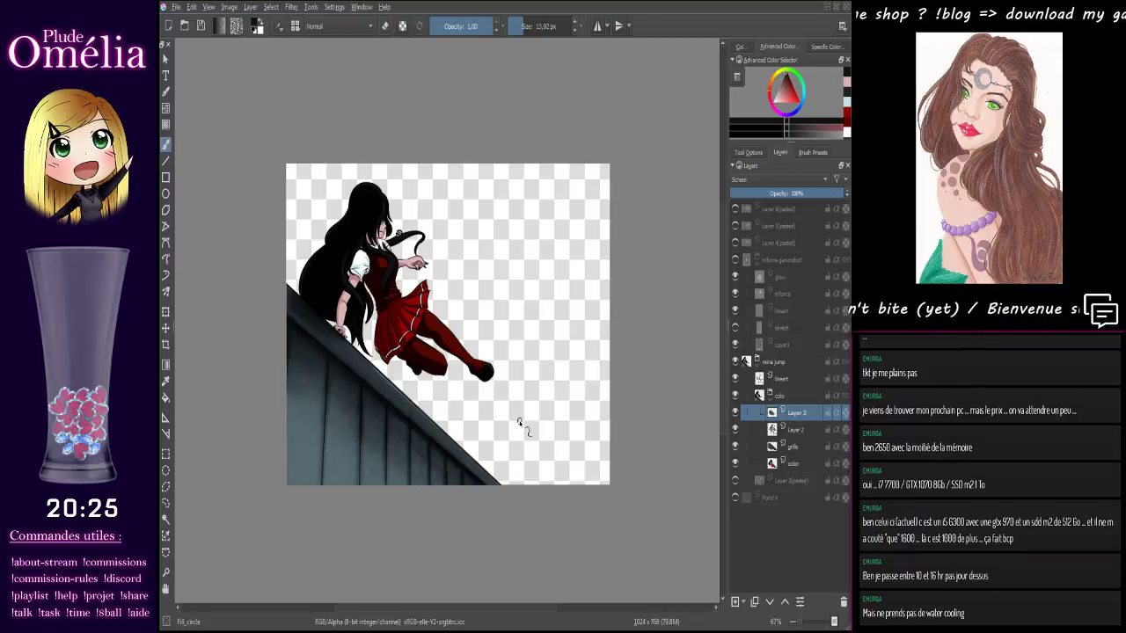
{"action": "key", "text": "1"}
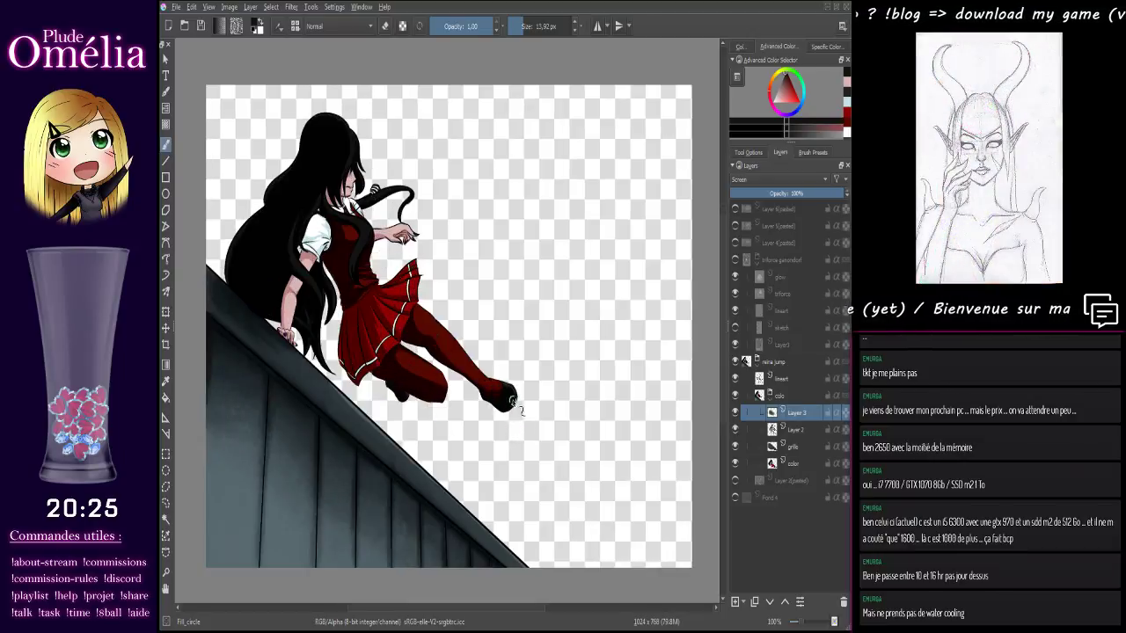
{"action": "left_click_drag", "start_coordinate": [513, 401], "coordinate": [405, 299]}
{"action": "key", "text": "plus"}
{"action": "mouse_move", "coordinate": [189, 112]}
{"action": "left_mouse_down"}
{"action": "mouse_move", "coordinate": [548, 475]}
{"action": "mouse_move", "coordinate": [487, 470]}
{"action": "mouse_move", "coordinate": [503, 387]}
{"action": "mouse_move", "coordinate": [530, 351]}
{"action": "mouse_move", "coordinate": [506, 295]}
{"action": "mouse_move", "coordinate": [432, 258]}
{"action": "mouse_move", "coordinate": [426, 233]}
{"action": "left_mouse_up"}
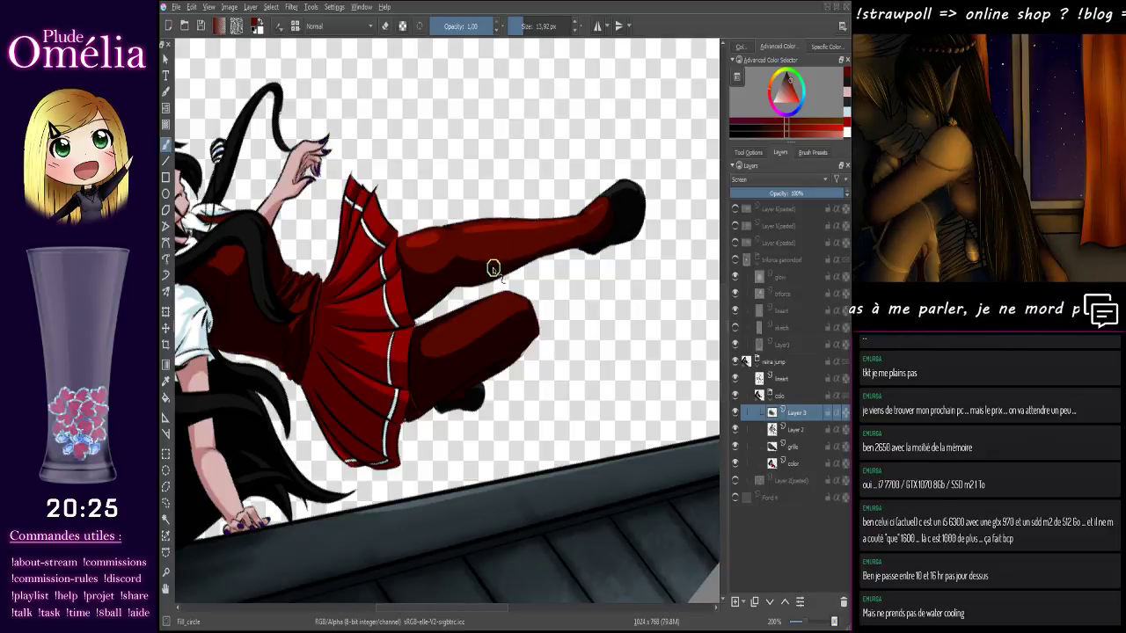
{"action": "mouse_move", "coordinate": [483, 306]}
{"action": "left_mouse_down"}
{"action": "mouse_move", "coordinate": [540, 302]}
{"action": "mouse_move", "coordinate": [517, 321]}
{"action": "left_mouse_up"}
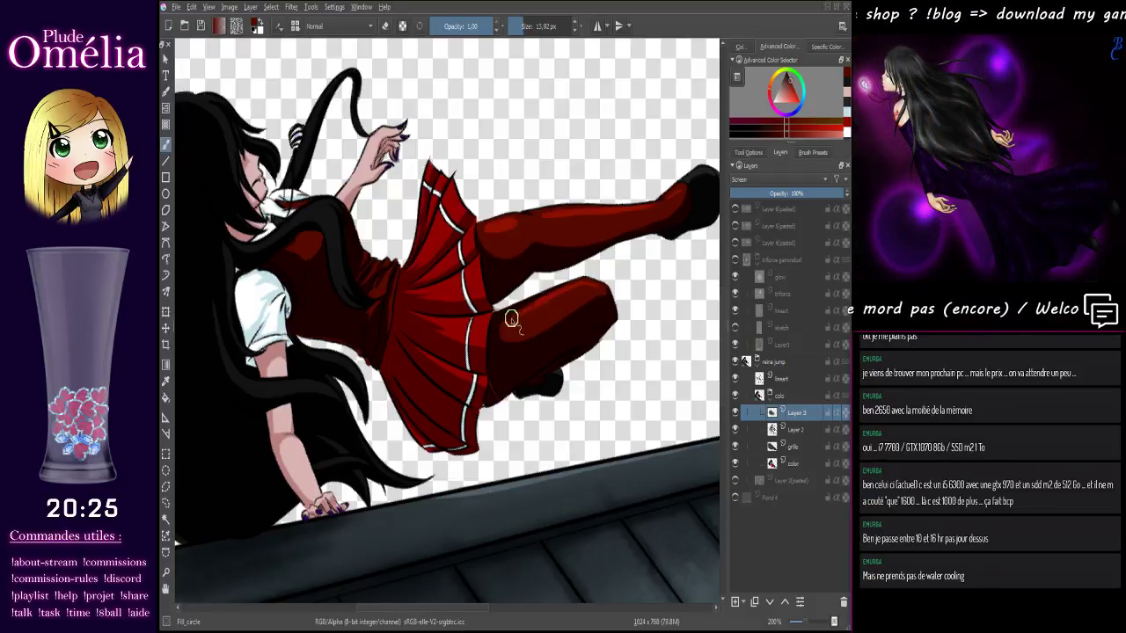
{"action": "left_click_drag", "start_coordinate": [548, 239], "coordinate": [526, 288]}
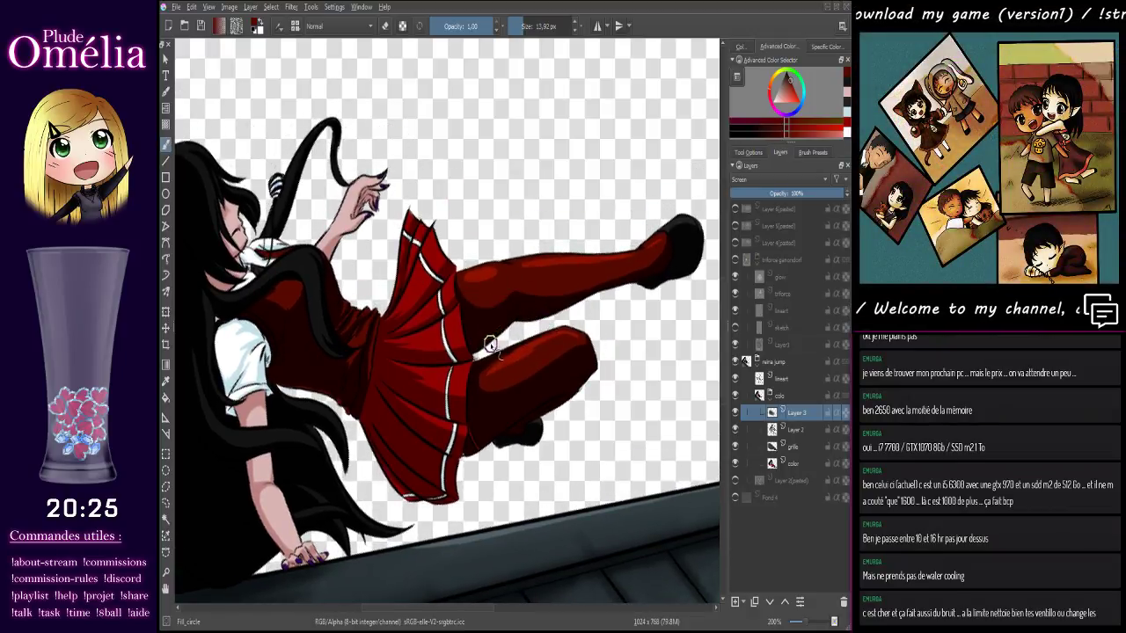
{"action": "left_click_drag", "start_coordinate": [491, 345], "coordinate": [525, 307]}
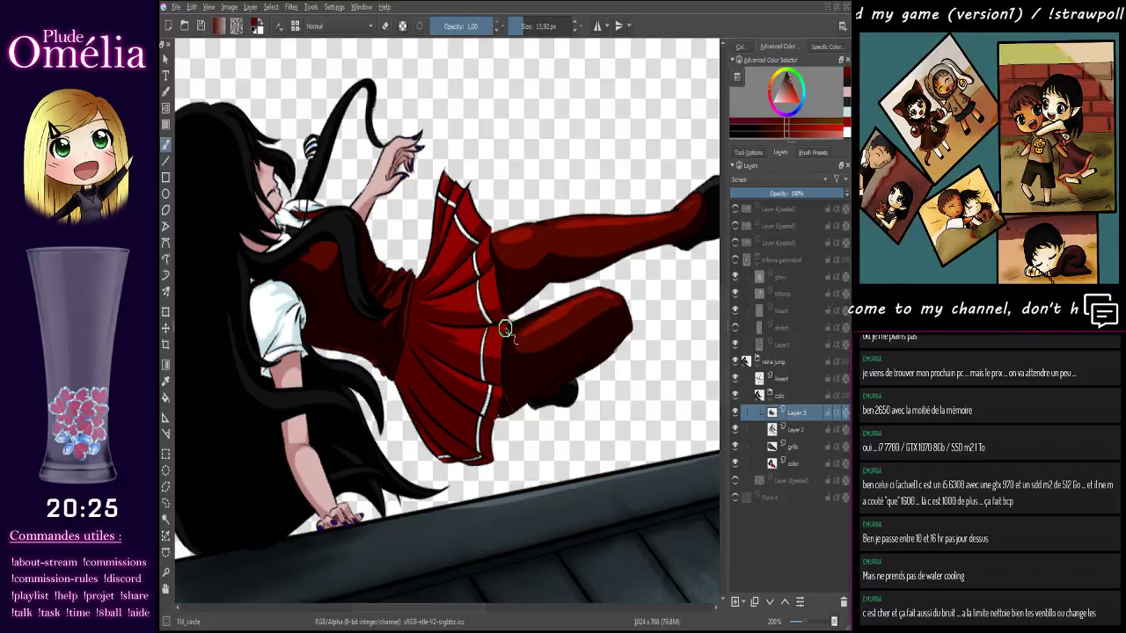
- Paint brighter red highlights along the folds of the pleated skirt on the Screen layer
{"action": "scroll", "coordinate": [490, 303], "scroll_direction": "up", "scroll_amount": 2}
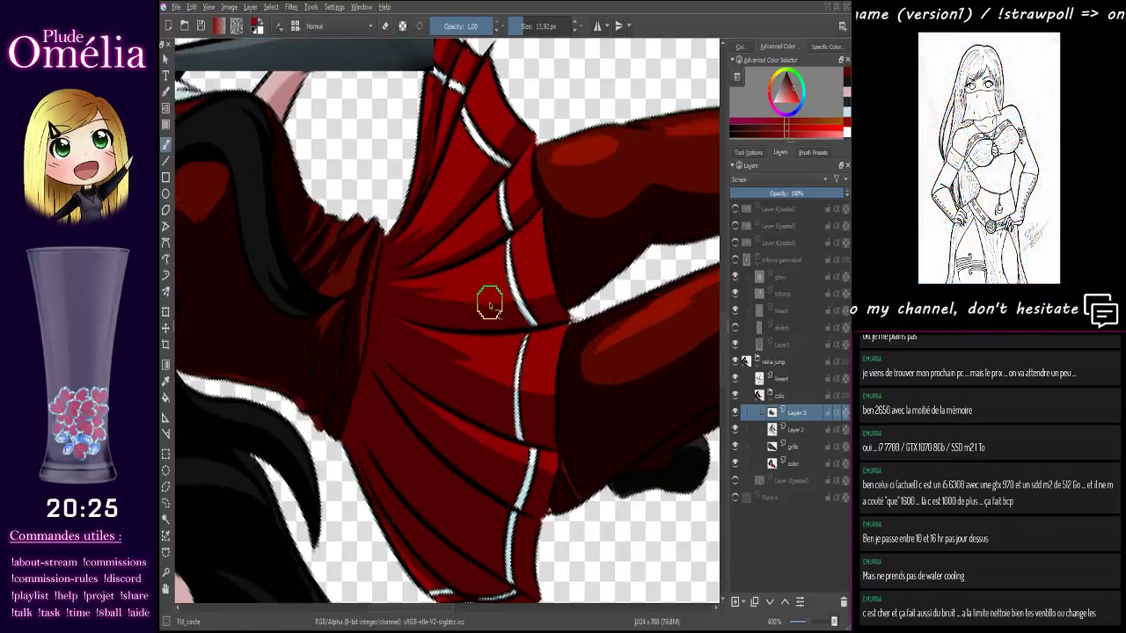
{"action": "scroll", "coordinate": [490, 304], "scroll_direction": "up", "scroll_amount": 1}
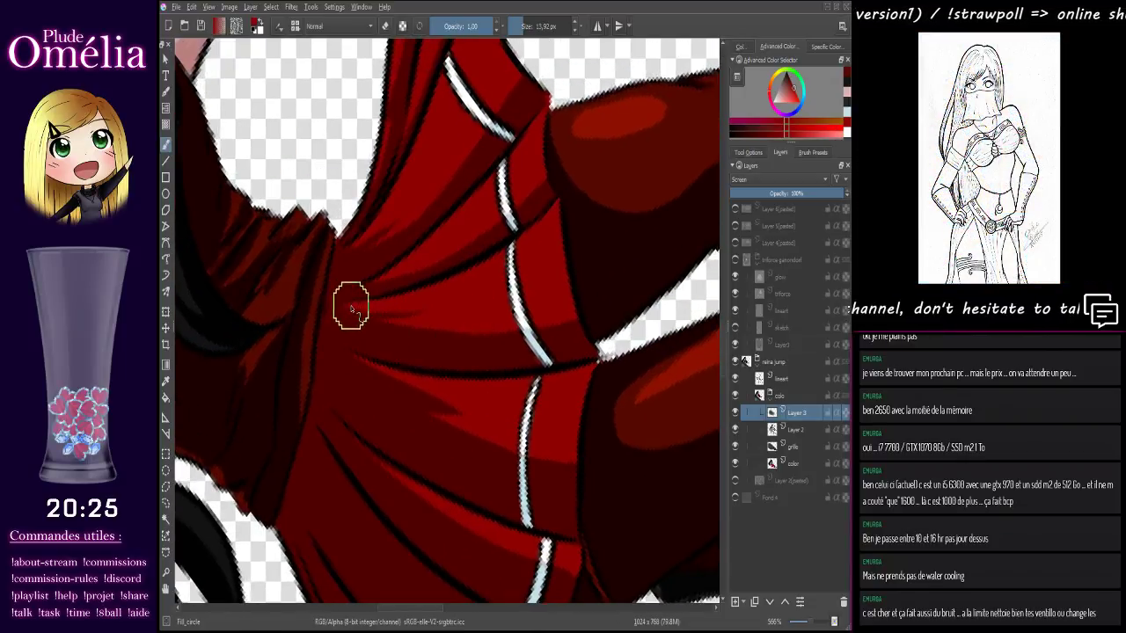
{"action": "mouse_move", "coordinate": [350, 308]}
{"action": "left_mouse_down"}
{"action": "mouse_move", "coordinate": [456, 289]}
{"action": "mouse_move", "coordinate": [550, 228]}
{"action": "mouse_move", "coordinate": [525, 253]}
{"action": "mouse_move", "coordinate": [489, 368]}
{"action": "left_mouse_up"}
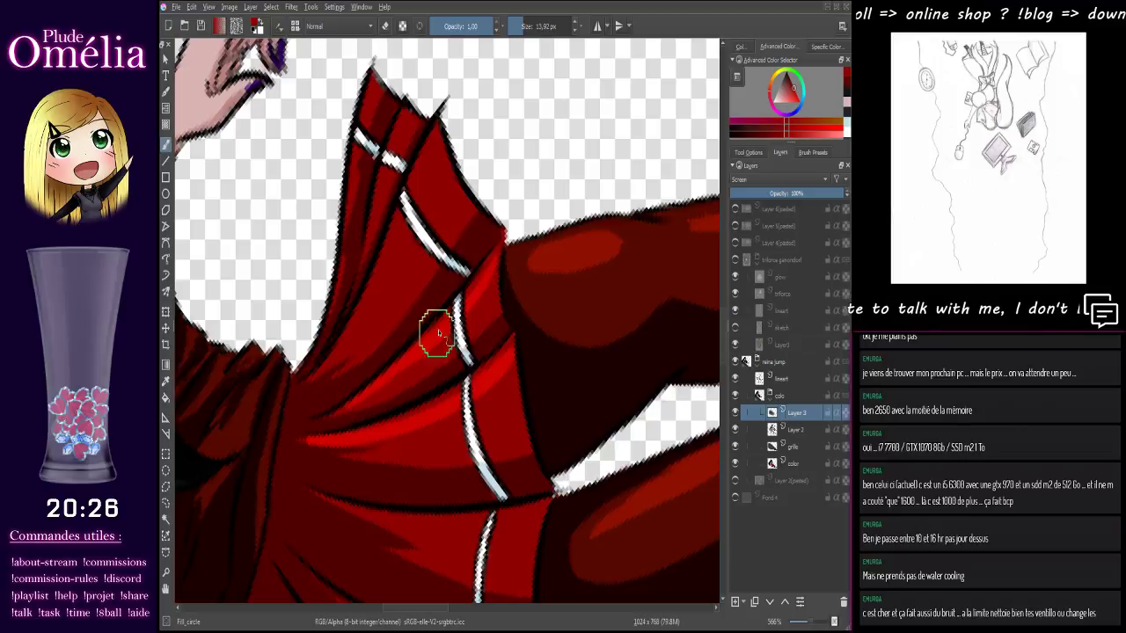
{"action": "left_click_drag", "start_coordinate": [339, 355], "coordinate": [402, 234]}
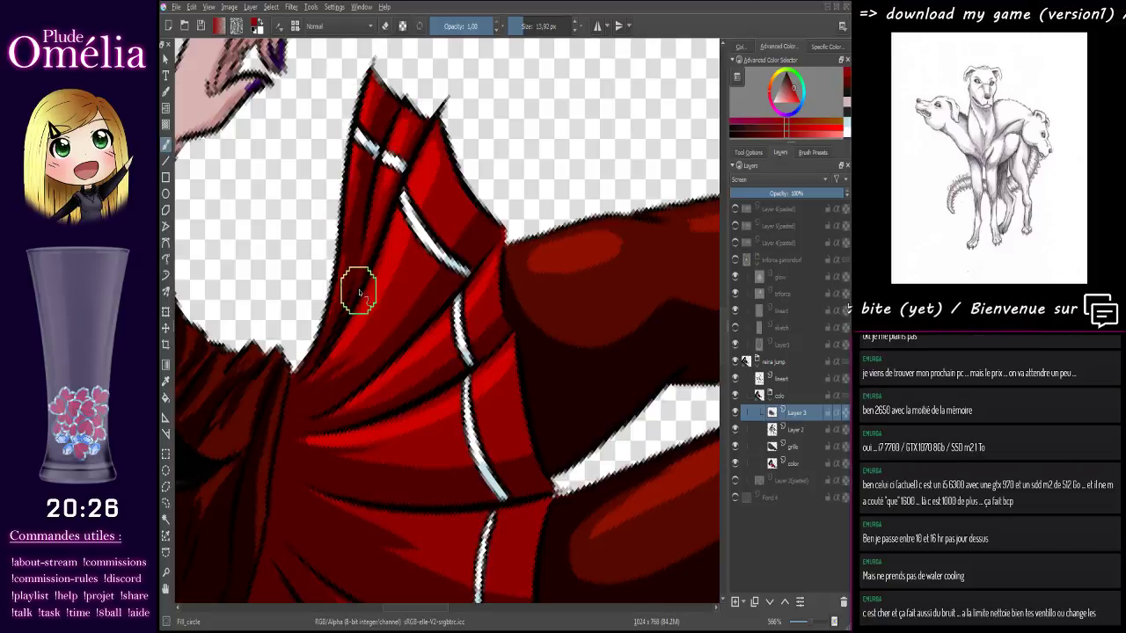
{"action": "left_click_drag", "start_coordinate": [442, 308], "coordinate": [402, 118]}
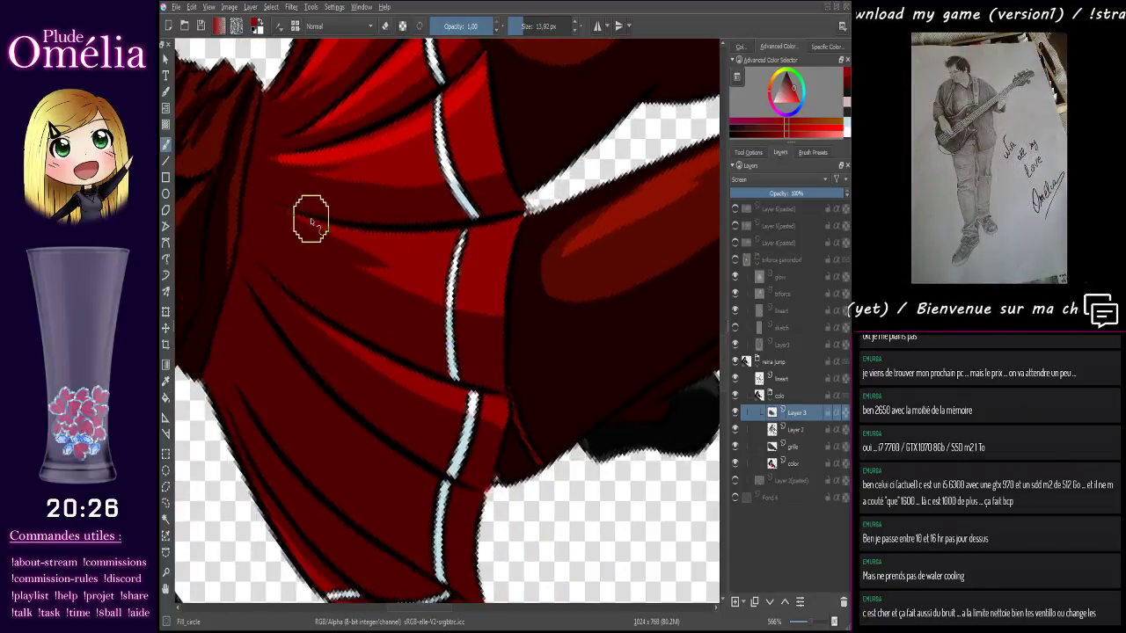
{"action": "mouse_move", "coordinate": [337, 232]}
{"action": "left_mouse_down"}
{"action": "mouse_move", "coordinate": [444, 250]}
{"action": "mouse_move", "coordinate": [504, 238]}
{"action": "mouse_move", "coordinate": [463, 245]}
{"action": "mouse_move", "coordinate": [482, 224]}
{"action": "mouse_move", "coordinate": [479, 155]}
{"action": "left_mouse_up"}
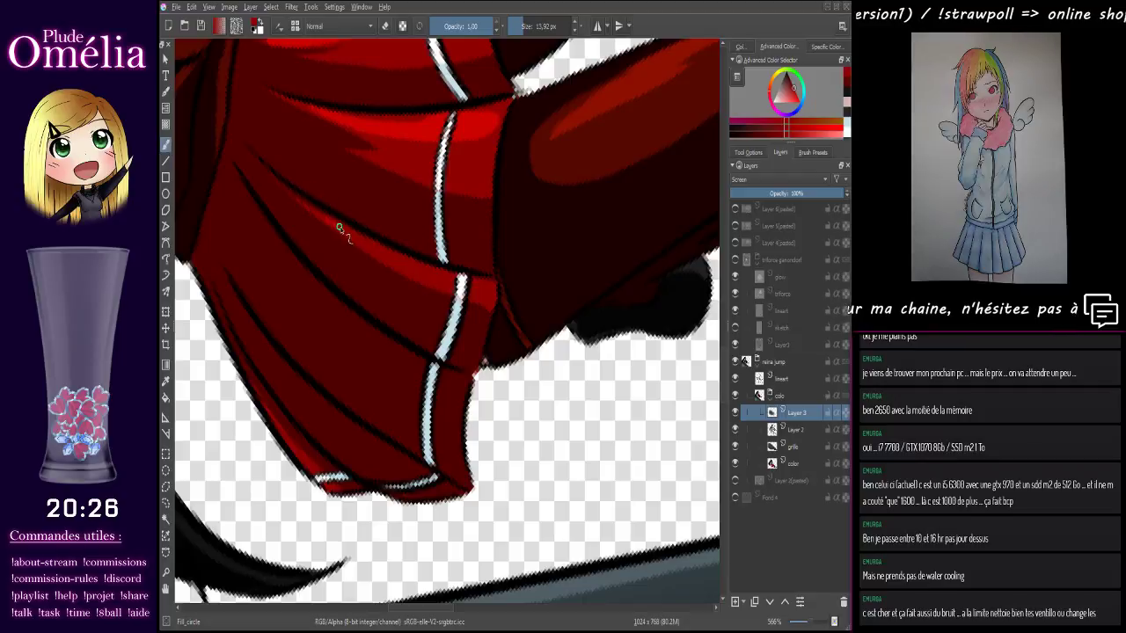
- Add red highlights to the chest of the vest and the red strap beside the white collar
{"action": "mouse_move", "coordinate": [483, 288]}
{"action": "left_mouse_down"}
{"action": "mouse_move", "coordinate": [454, 429]}
{"action": "mouse_move", "coordinate": [389, 542]}
{"action": "left_mouse_up"}
{"action": "left_click_drag", "start_coordinate": [376, 181], "coordinate": [434, 440]}
{"action": "left_click_drag", "start_coordinate": [387, 391], "coordinate": [618, 382]}
{"action": "left_click_drag", "start_coordinate": [422, 341], "coordinate": [606, 337]}
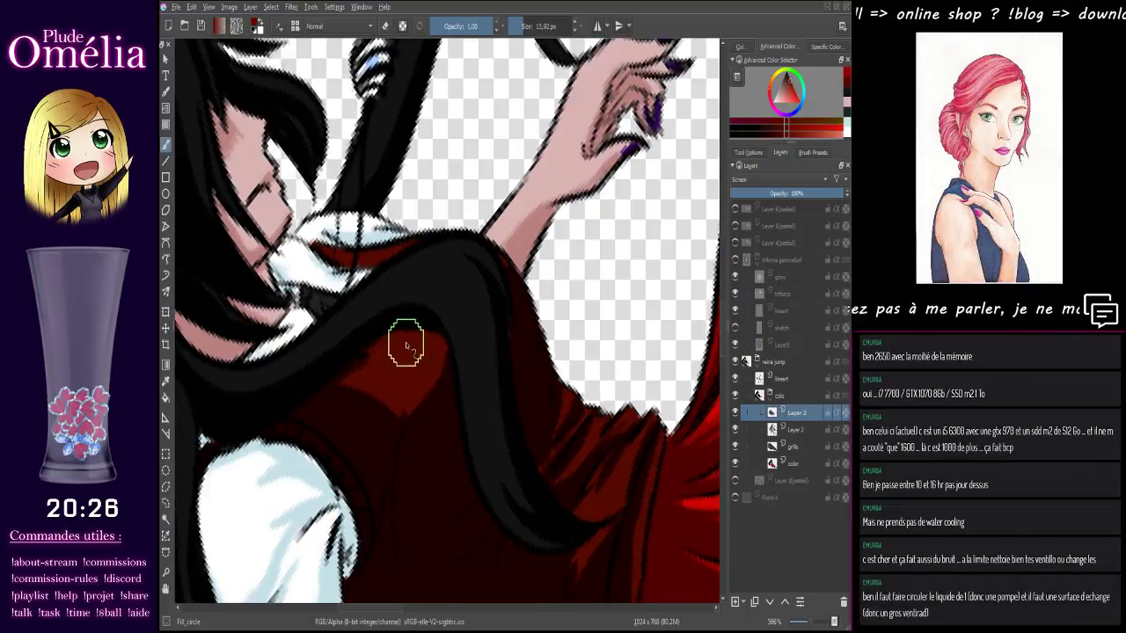
{"action": "mouse_move", "coordinate": [407, 341]}
{"action": "left_mouse_down"}
{"action": "mouse_move", "coordinate": [433, 365]}
{"action": "mouse_move", "coordinate": [385, 358]}
{"action": "mouse_move", "coordinate": [399, 368]}
{"action": "mouse_move", "coordinate": [427, 345]}
{"action": "mouse_move", "coordinate": [378, 348]}
{"action": "mouse_move", "coordinate": [436, 353]}
{"action": "left_mouse_up"}
{"action": "left_click_drag", "start_coordinate": [467, 269], "coordinate": [451, 385]}
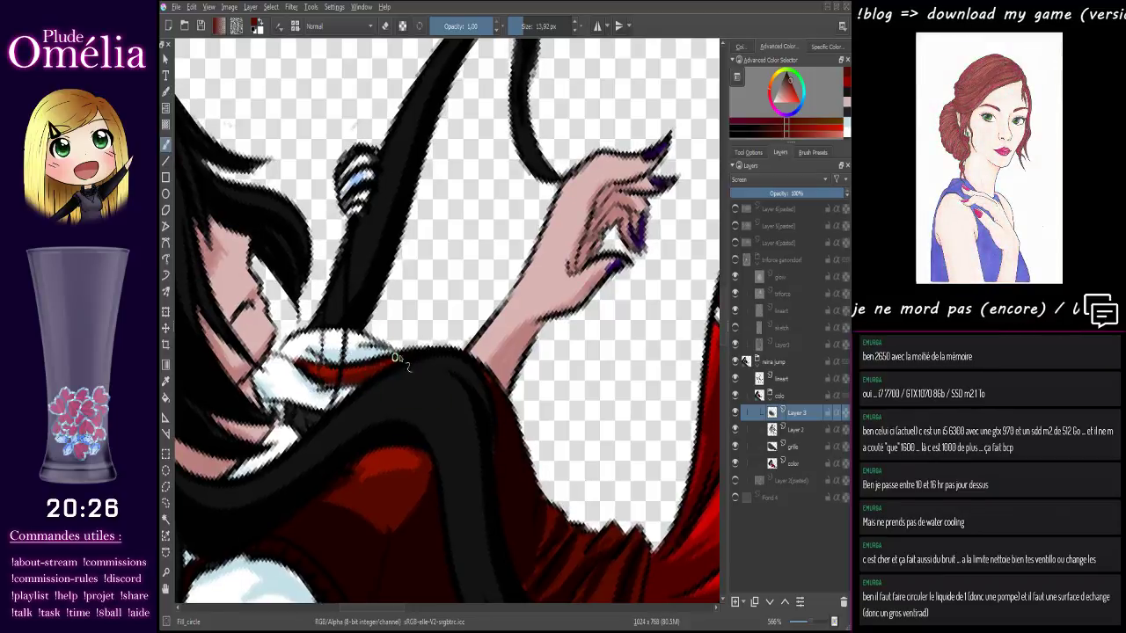
- Sample the light skin tone and paint pale highlights on the raised hand and forearm and on the forearm of the supporting arm
{"action": "left_click_drag", "start_coordinate": [546, 243], "coordinate": [496, 334]}
{"action": "left_click", "coordinate": [497, 334], "text": "ctrl"}
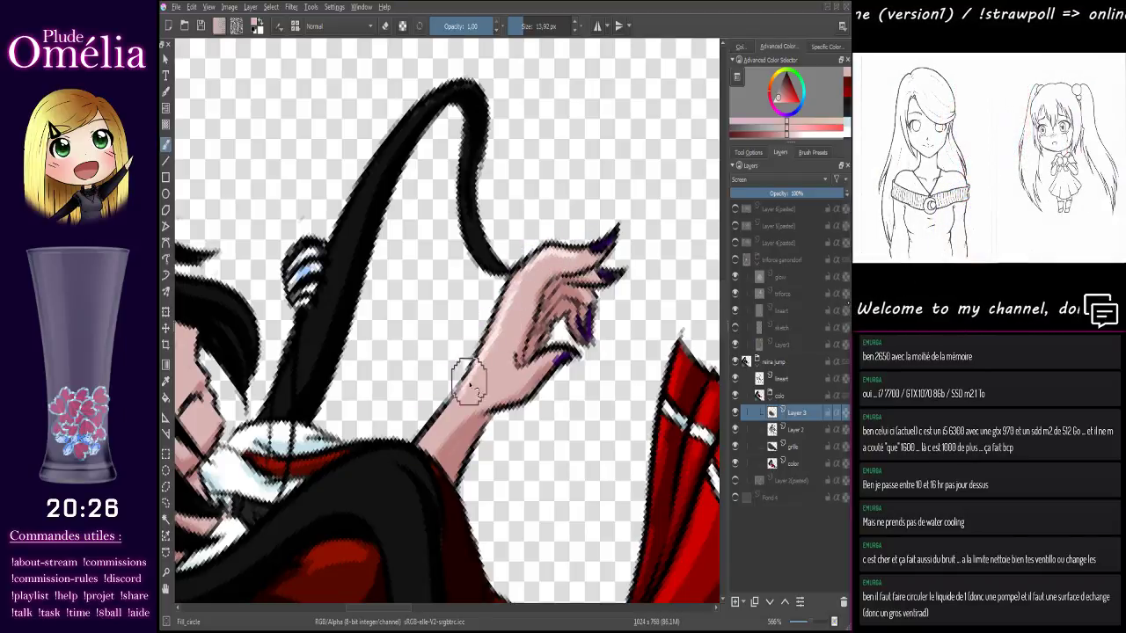
{"action": "left_click_drag", "start_coordinate": [397, 466], "coordinate": [609, 92]}
{"action": "left_click_drag", "start_coordinate": [472, 293], "coordinate": [332, 152]}
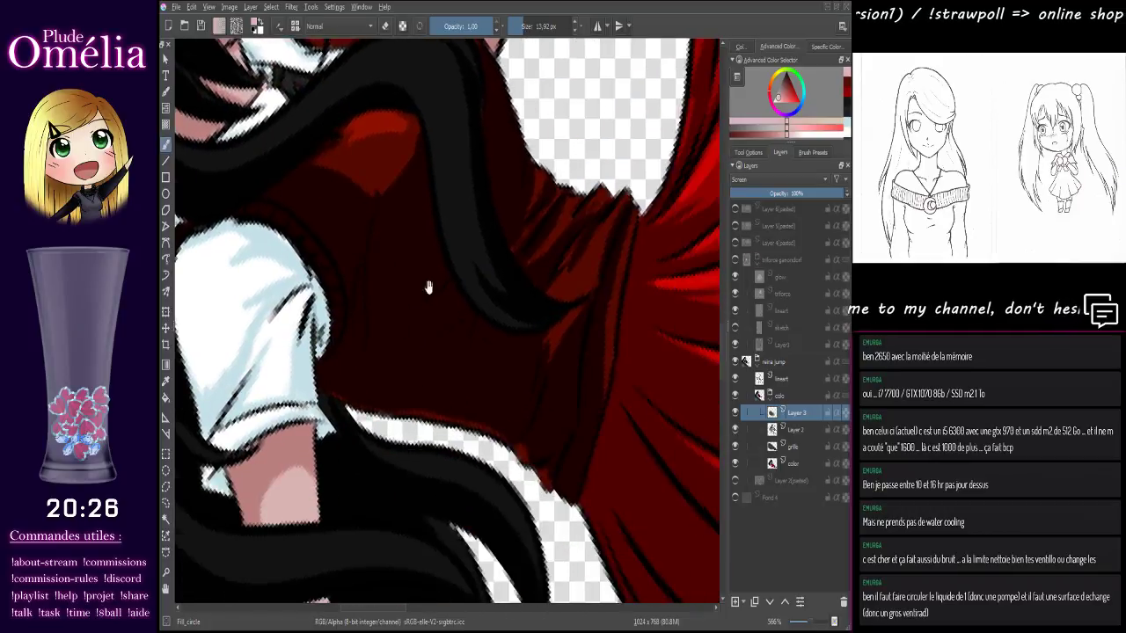
{"action": "left_click_drag", "start_coordinate": [427, 284], "coordinate": [533, 39]}
{"action": "left_click_drag", "start_coordinate": [471, 377], "coordinate": [400, 206]}
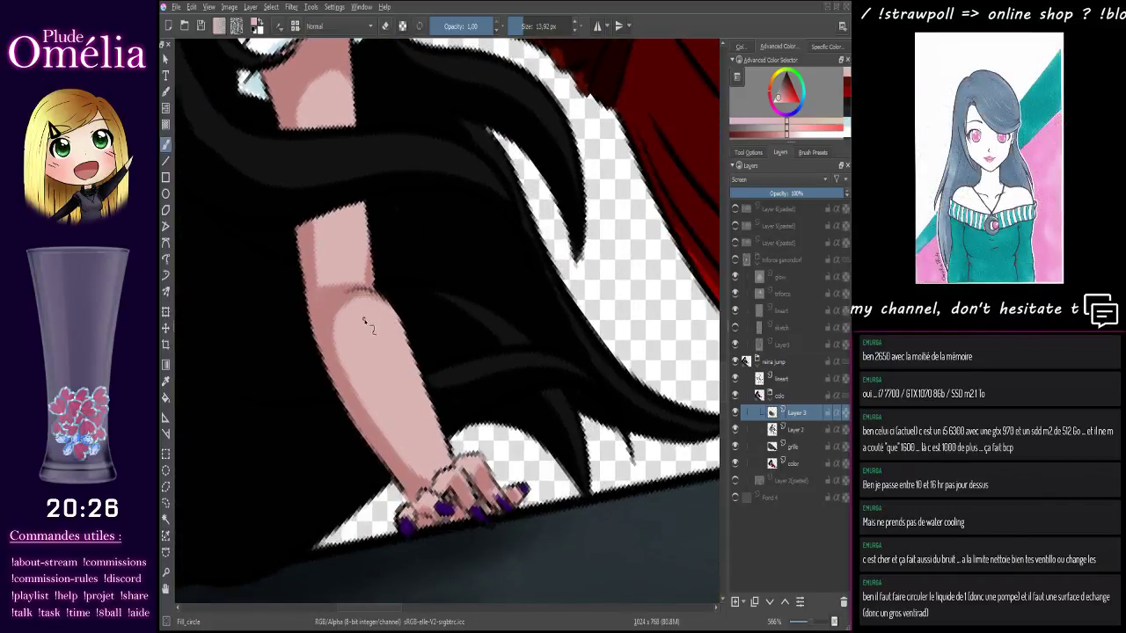
{"action": "left_click_drag", "start_coordinate": [365, 321], "coordinate": [415, 412]}
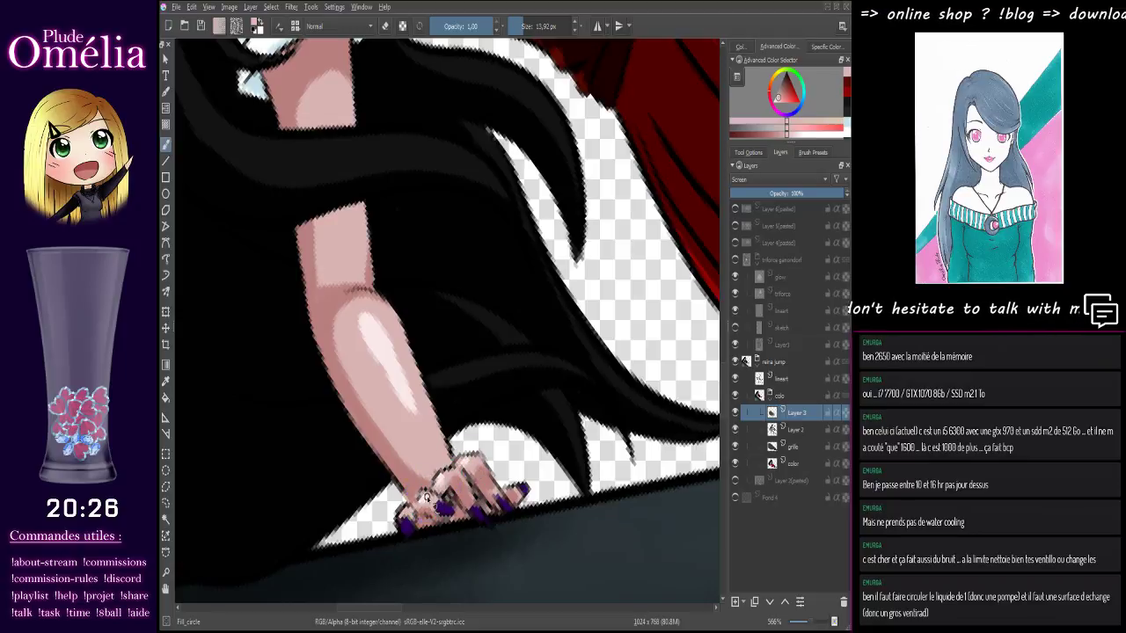
- Sample the dark grey of the shoe and paint soft highlights on the toe of the extended shoe and on the tucked shoe
{"action": "left_click_drag", "start_coordinate": [583, 244], "coordinate": [480, 360]}
{"action": "left_click_drag", "start_coordinate": [423, 274], "coordinate": [377, 328]}
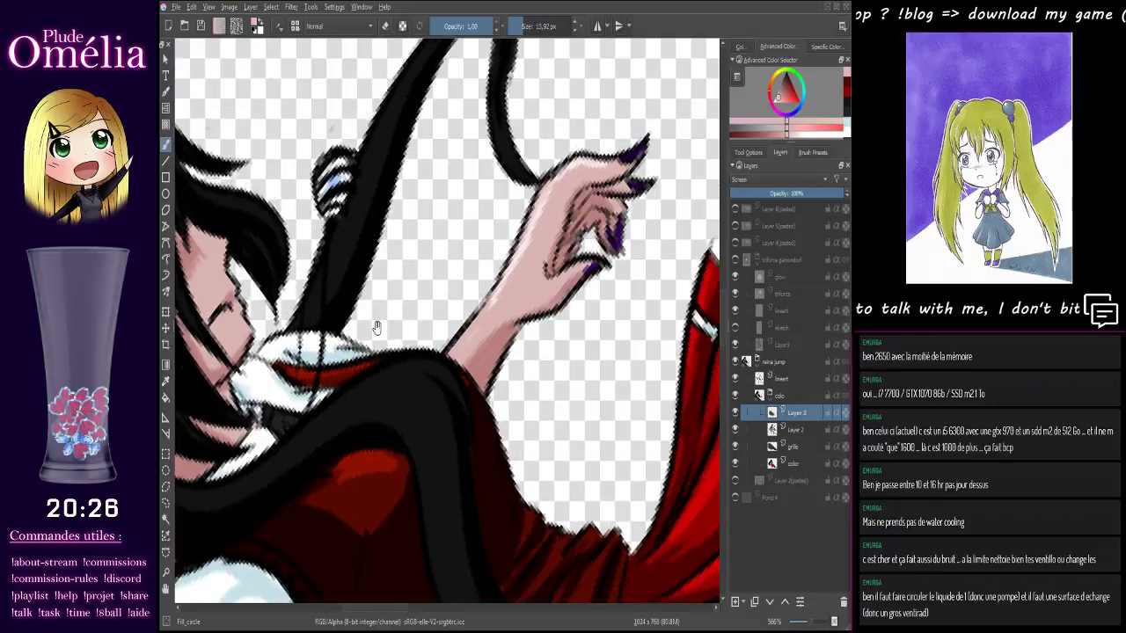
{"action": "left_click_drag", "start_coordinate": [479, 329], "coordinate": [304, 269]}
{"action": "left_click_drag", "start_coordinate": [516, 355], "coordinate": [254, 231]}
{"action": "mouse_move", "coordinate": [607, 212]}
{"action": "left_mouse_down"}
{"action": "mouse_move", "coordinate": [619, 231]}
{"action": "mouse_move", "coordinate": [460, 293]}
{"action": "mouse_move", "coordinate": [358, 372]}
{"action": "left_mouse_up"}
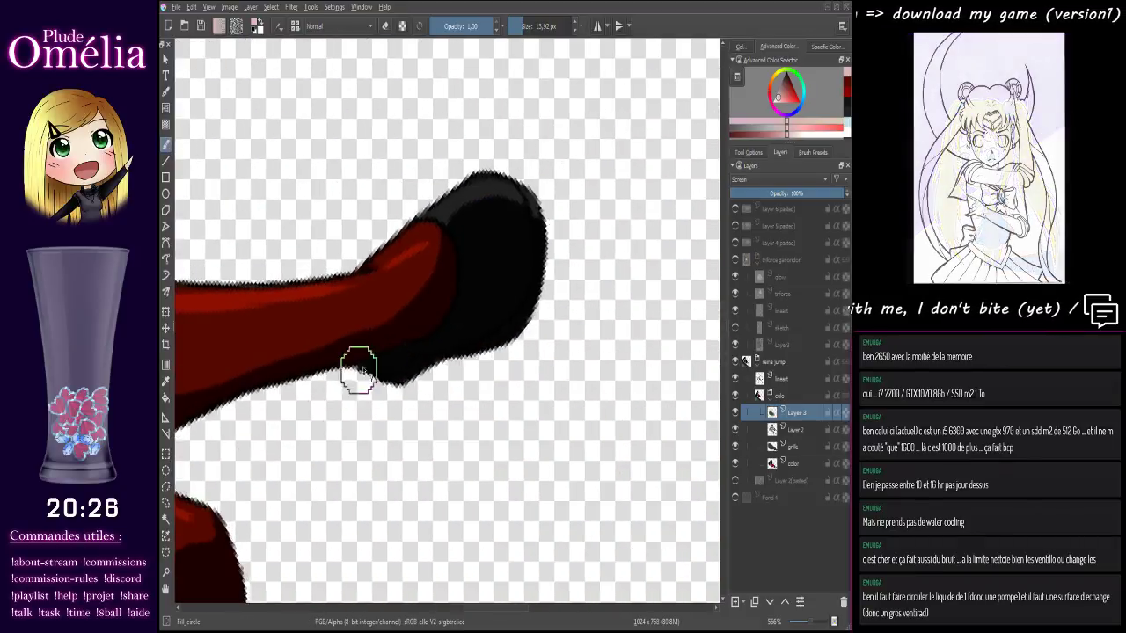
{"action": "left_click", "coordinate": [478, 195], "text": "ctrl"}
{"action": "mouse_move", "coordinate": [444, 215]}
{"action": "left_mouse_down"}
{"action": "mouse_move", "coordinate": [462, 196]}
{"action": "mouse_move", "coordinate": [506, 187]}
{"action": "mouse_move", "coordinate": [495, 188]}
{"action": "left_mouse_up"}
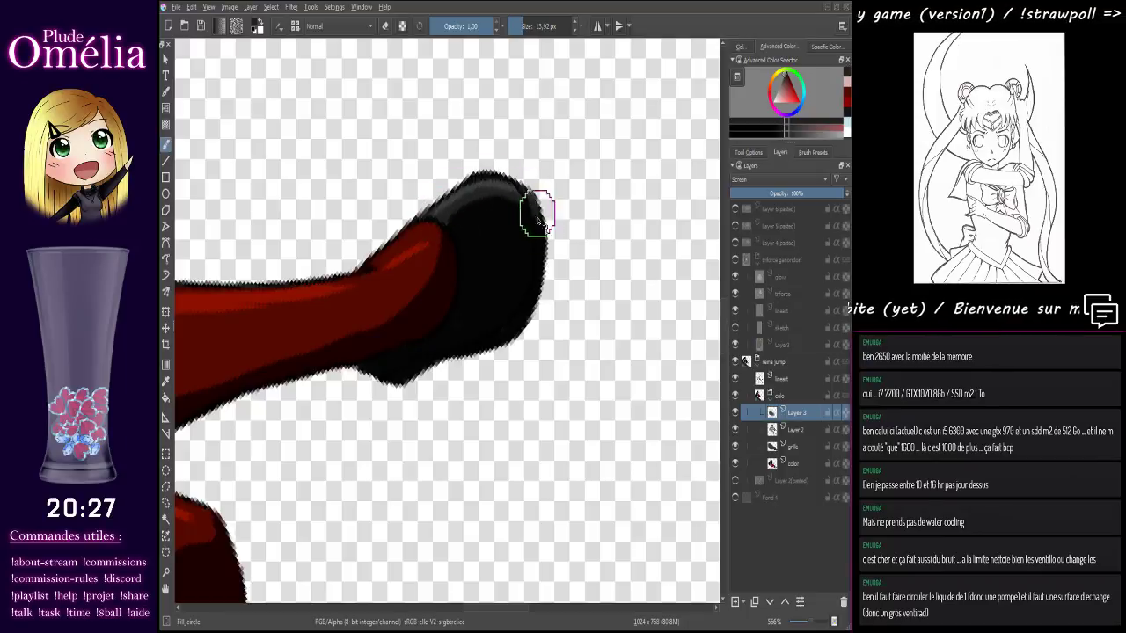
{"action": "left_click_drag", "start_coordinate": [396, 496], "coordinate": [493, 276]}
{"action": "left_click_drag", "start_coordinate": [444, 426], "coordinate": [604, 241]}
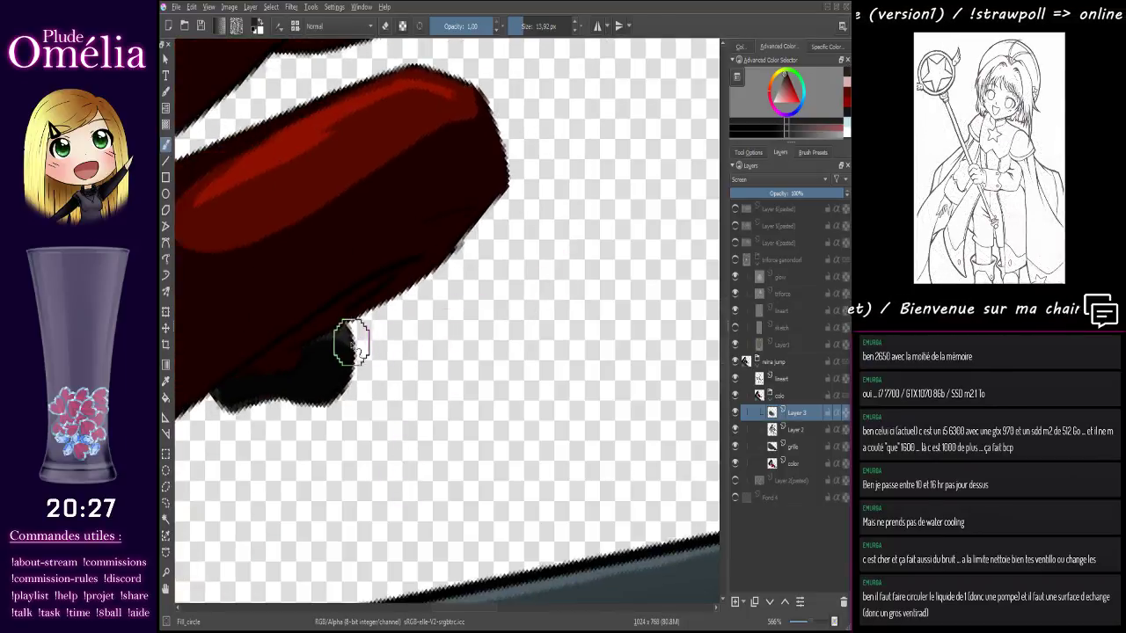
{"action": "left_click_drag", "start_coordinate": [352, 343], "coordinate": [343, 335]}
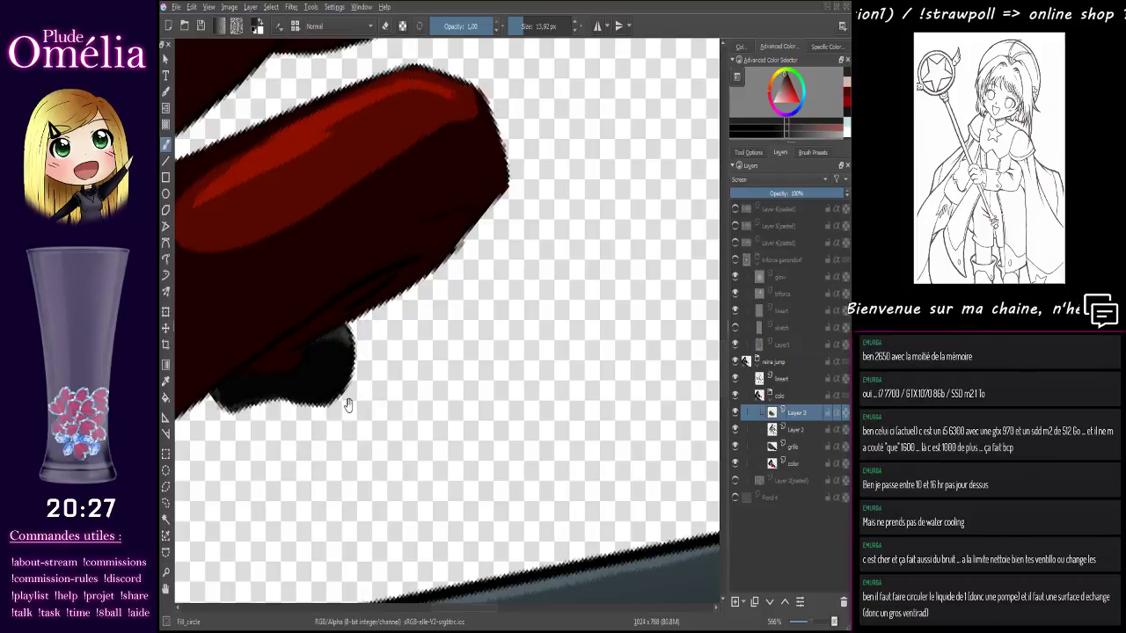
{"action": "left_click_drag", "start_coordinate": [347, 404], "coordinate": [486, 396]}
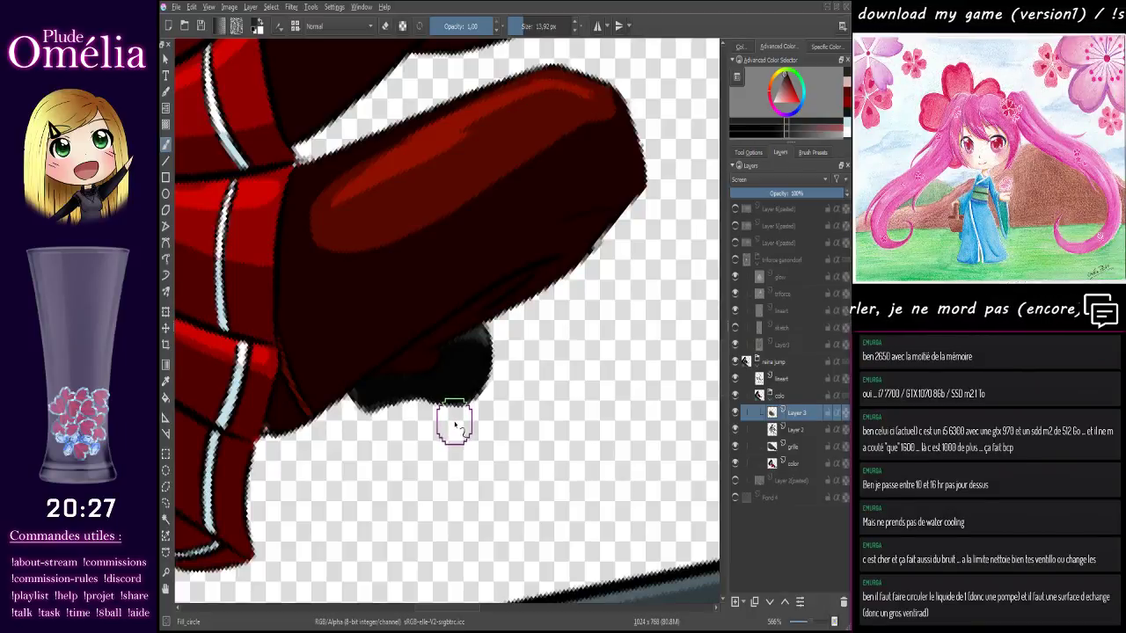
- Set up the Smudge_water brush with opacity 0.45 and size 15.27 px, and blend the red highlight on the vest's chest
{"action": "key", "text": "minus"}
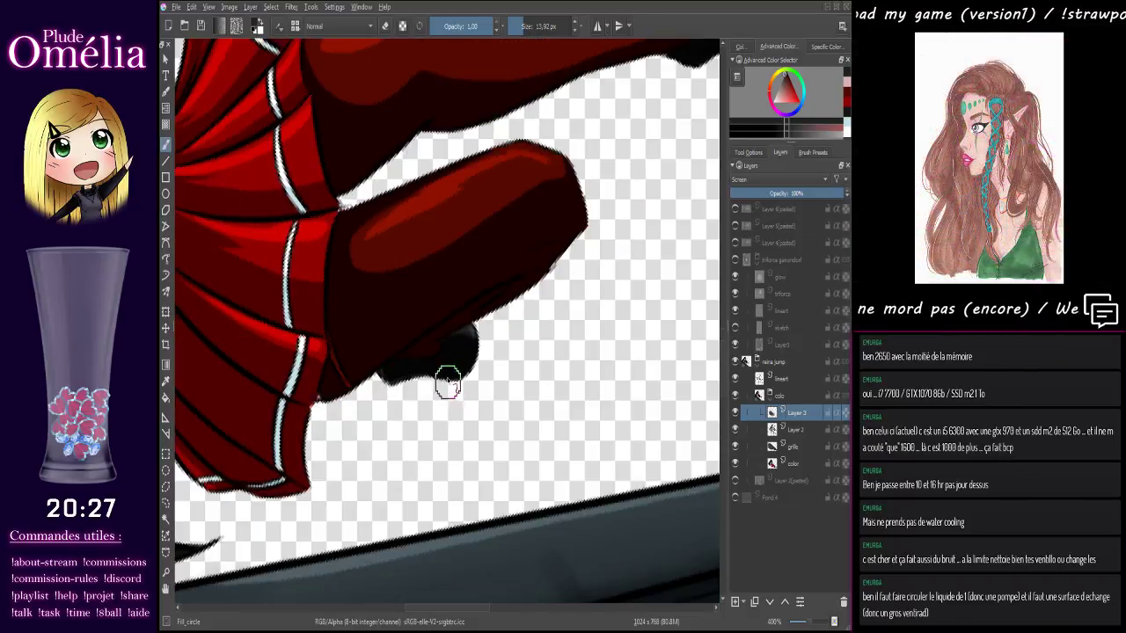
{"action": "key", "text": "minus"}
{"action": "key", "text": "minus"}
{"action": "key", "text": "minus"}
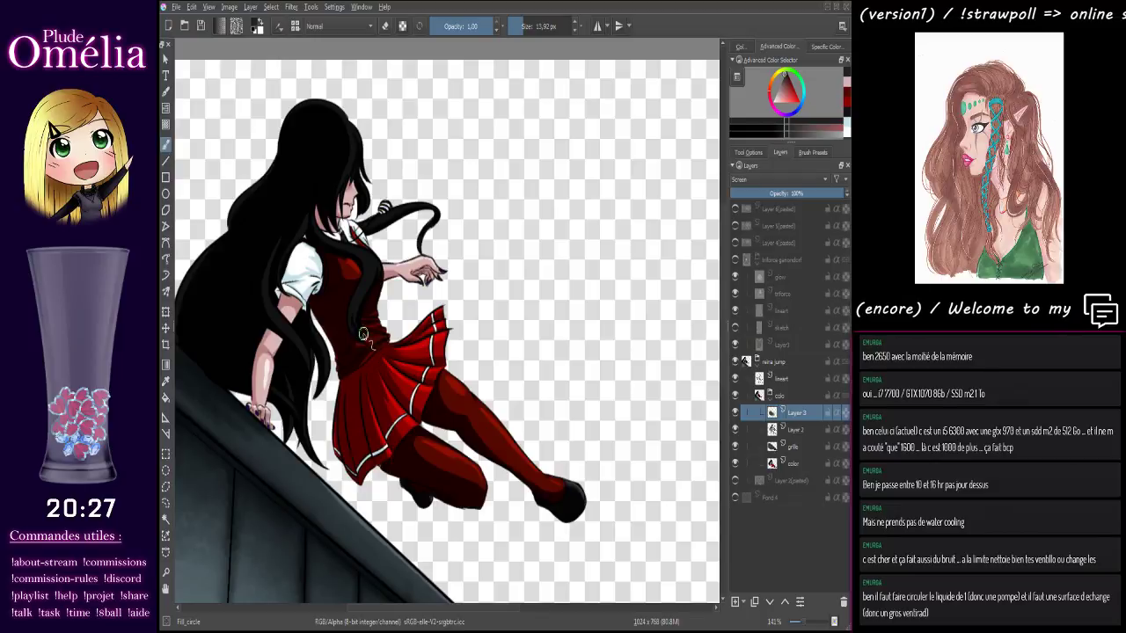
{"action": "key", "text": "plus"}
{"action": "key", "text": "plus"}
{"action": "key", "text": "plus"}
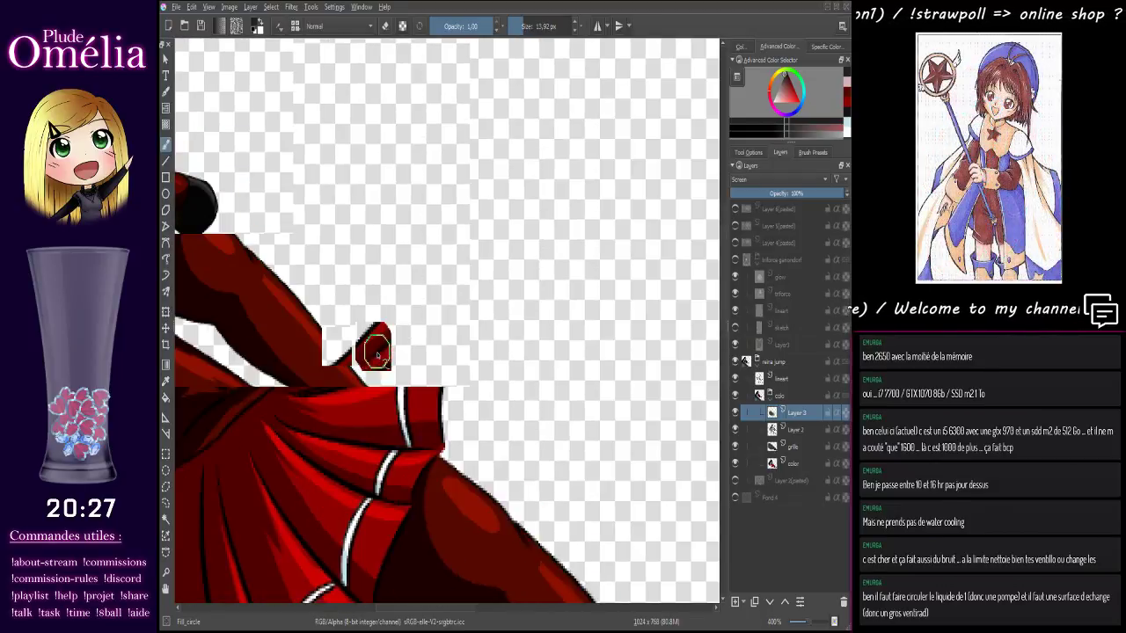
{"action": "left_click_drag", "start_coordinate": [377, 354], "coordinate": [546, 444]}
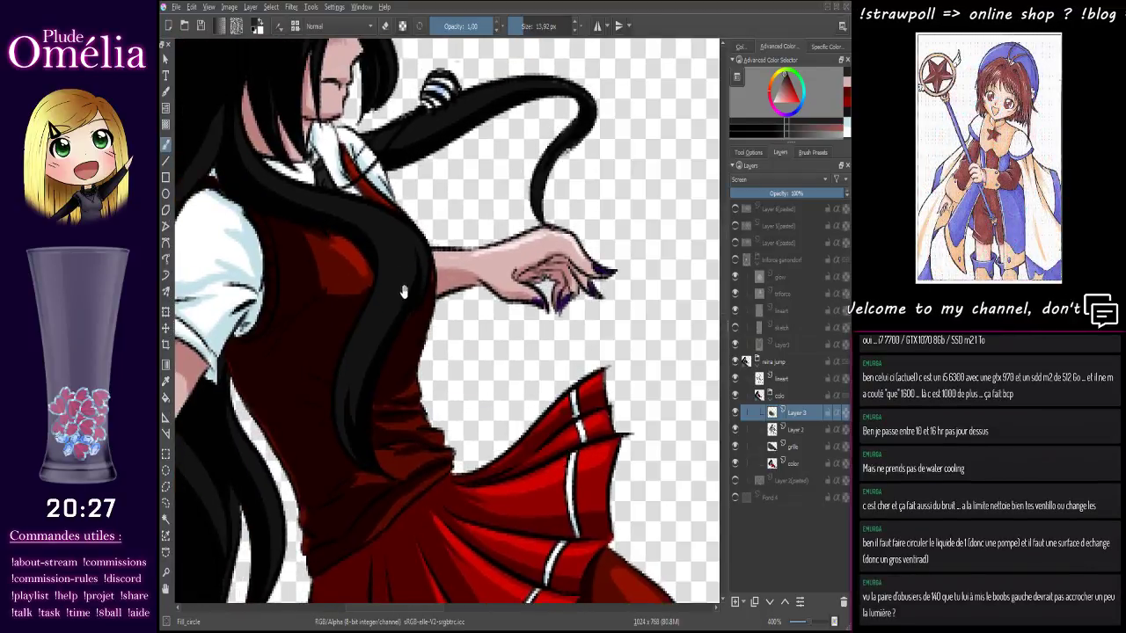
{"action": "left_click_drag", "start_coordinate": [403, 292], "coordinate": [378, 327]}
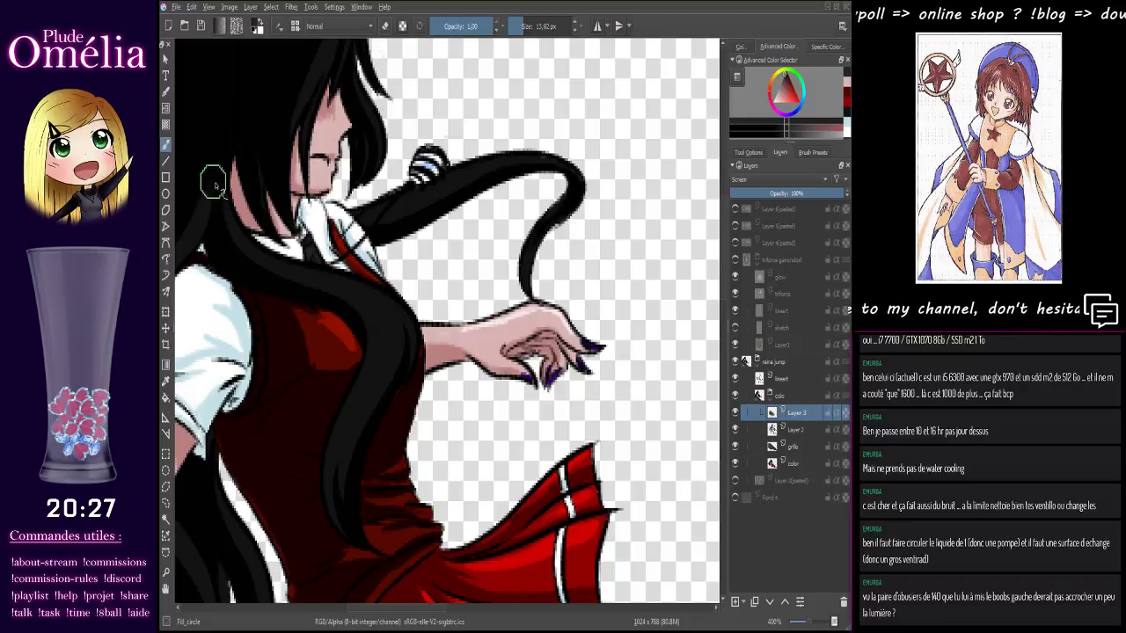
{"action": "mouse_move", "coordinate": [440, 384]}
{"action": "left_mouse_down"}
{"action": "mouse_move", "coordinate": [402, 262]}
{"action": "mouse_move", "coordinate": [428, 294]}
{"action": "left_mouse_up"}
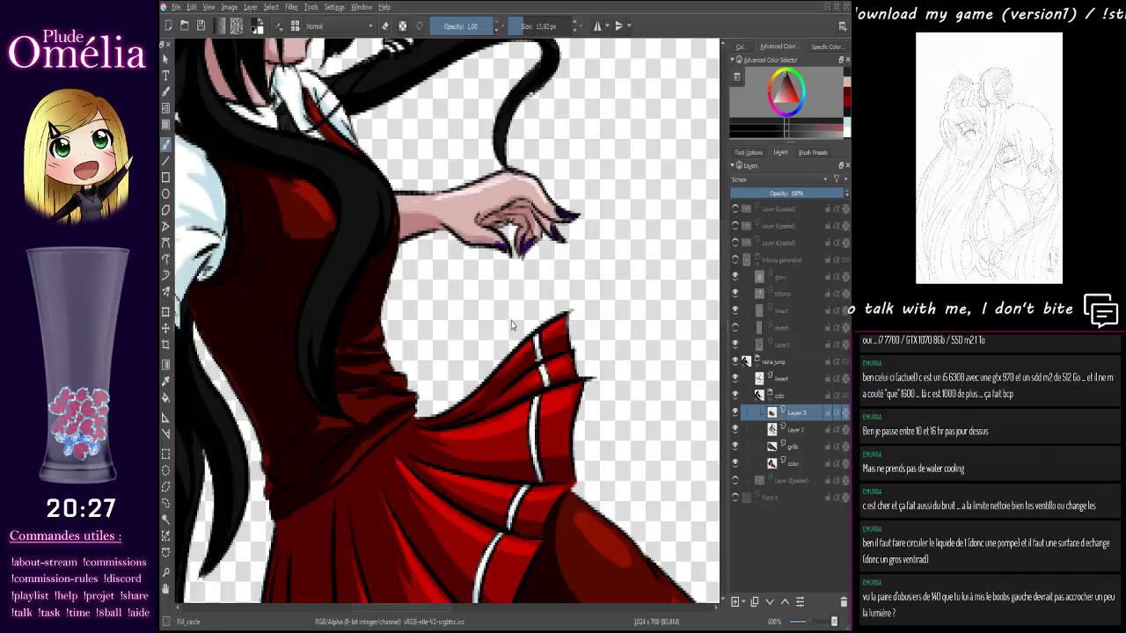
{"action": "key", "text": "slash"}
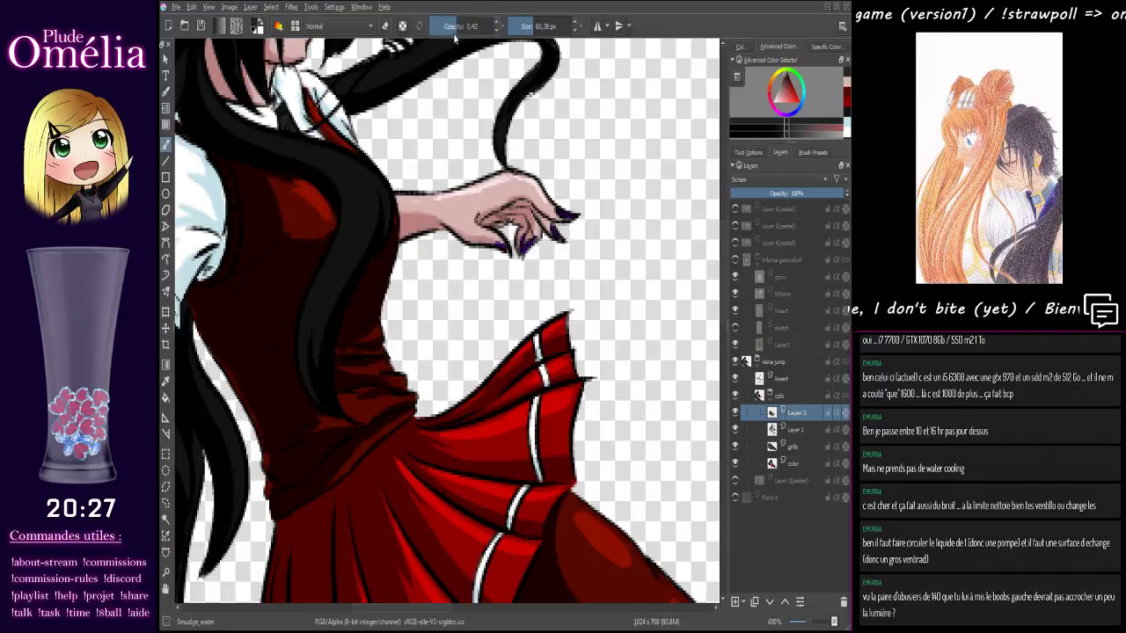
{"action": "left_click", "coordinate": [527, 29]}
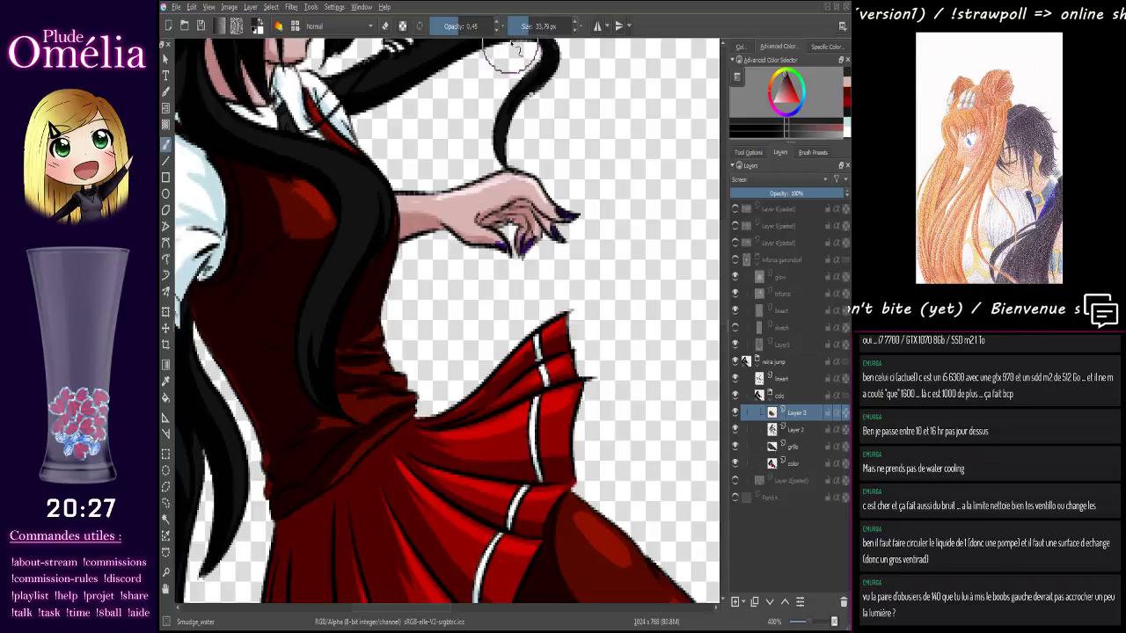
{"action": "left_click", "coordinate": [523, 27]}
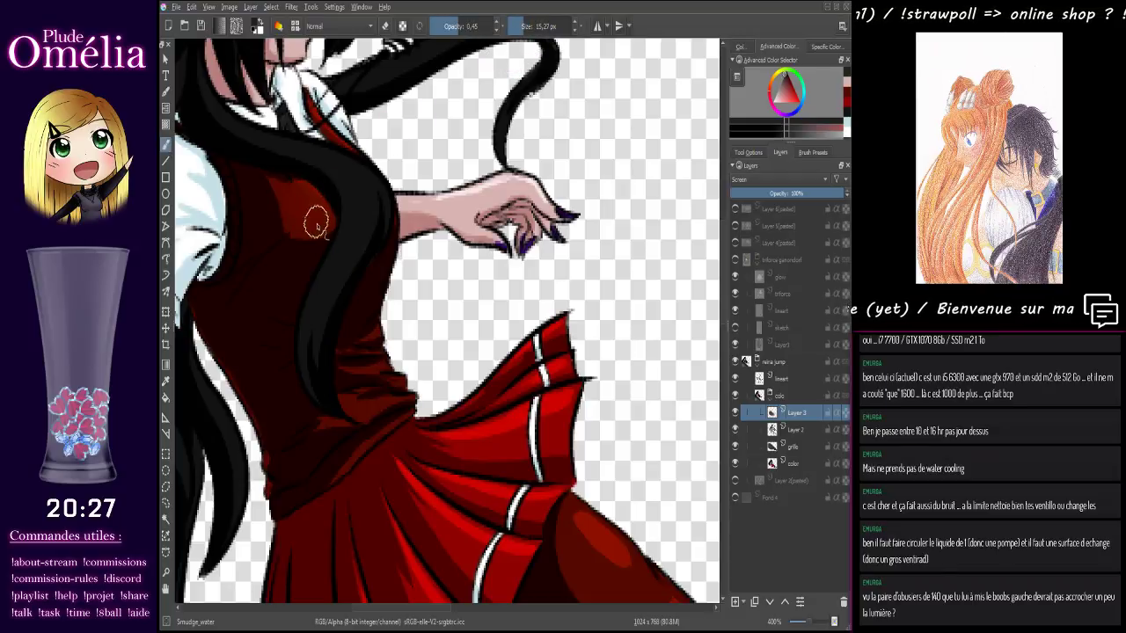
- Blend the red highlights along the folds of the pleated skirt and on the stockings with the smudge brush
{"action": "left_click_drag", "start_coordinate": [549, 390], "coordinate": [488, 225]}
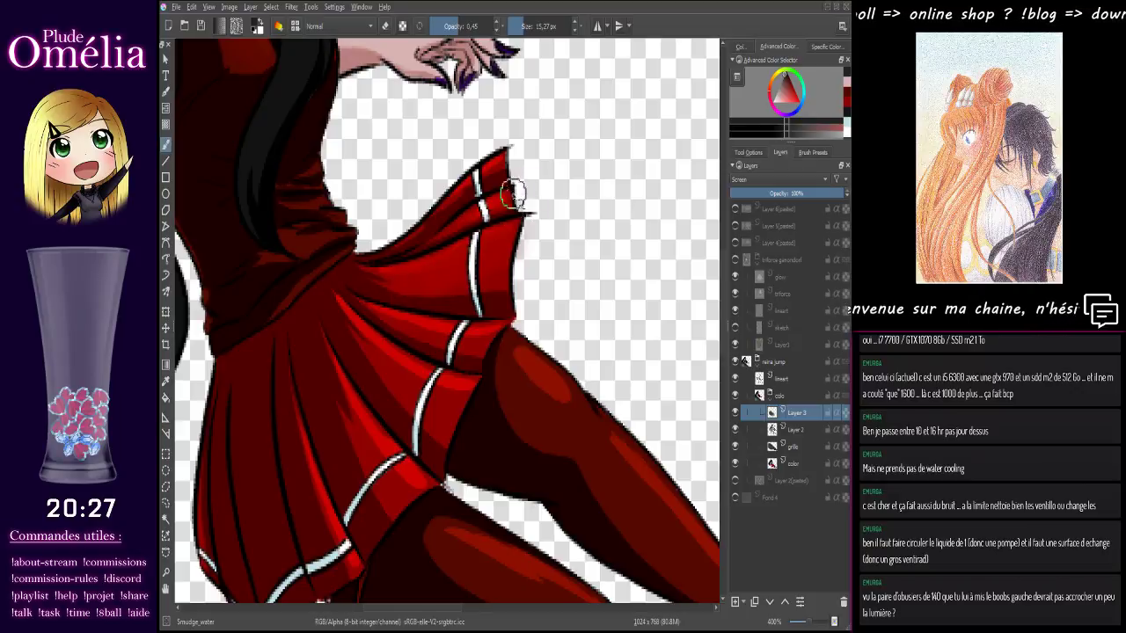
{"action": "left_click_drag", "start_coordinate": [462, 335], "coordinate": [515, 233]}
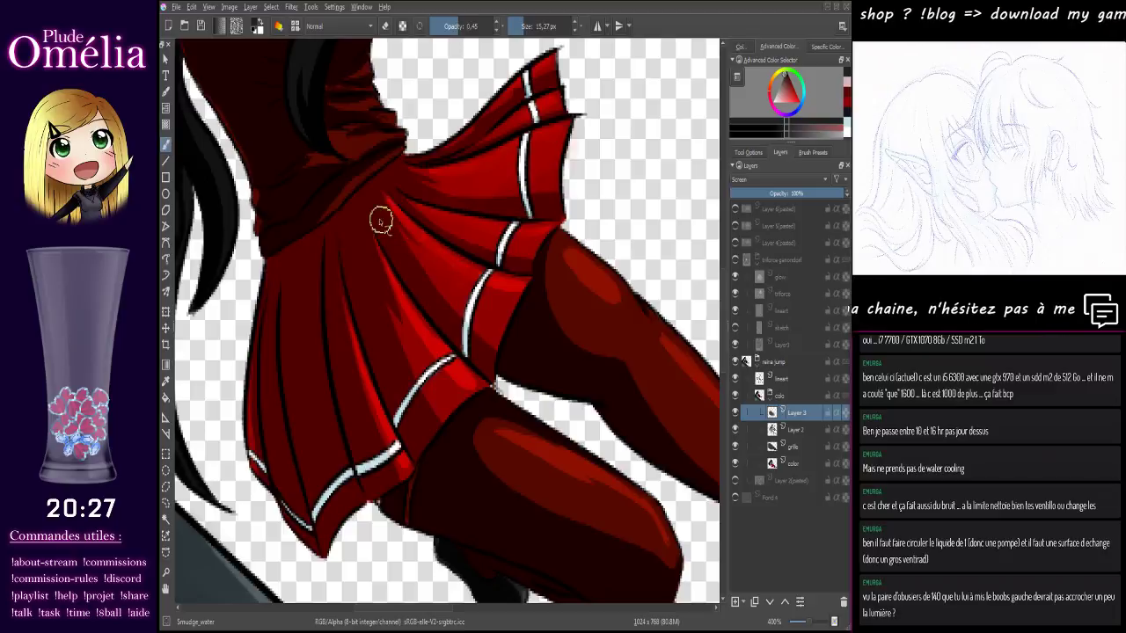
{"action": "left_click_drag", "start_coordinate": [442, 333], "coordinate": [377, 214]}
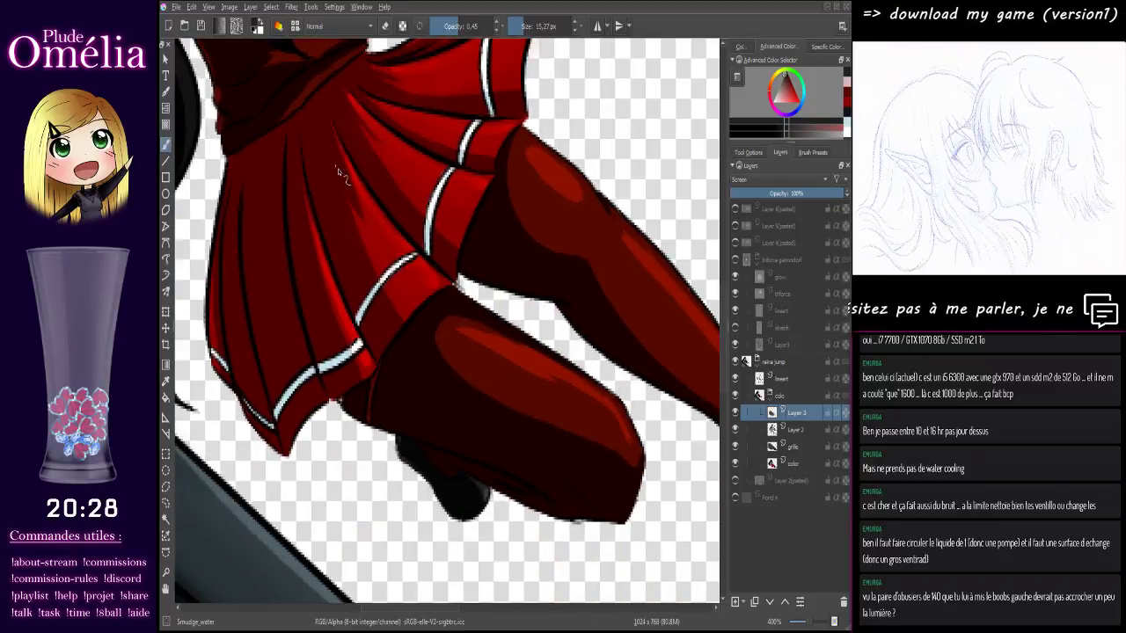
{"action": "mouse_move", "coordinate": [463, 360]}
{"action": "left_mouse_down"}
{"action": "mouse_move", "coordinate": [419, 289]}
{"action": "mouse_move", "coordinate": [495, 309]}
{"action": "mouse_move", "coordinate": [452, 294]}
{"action": "left_mouse_up"}
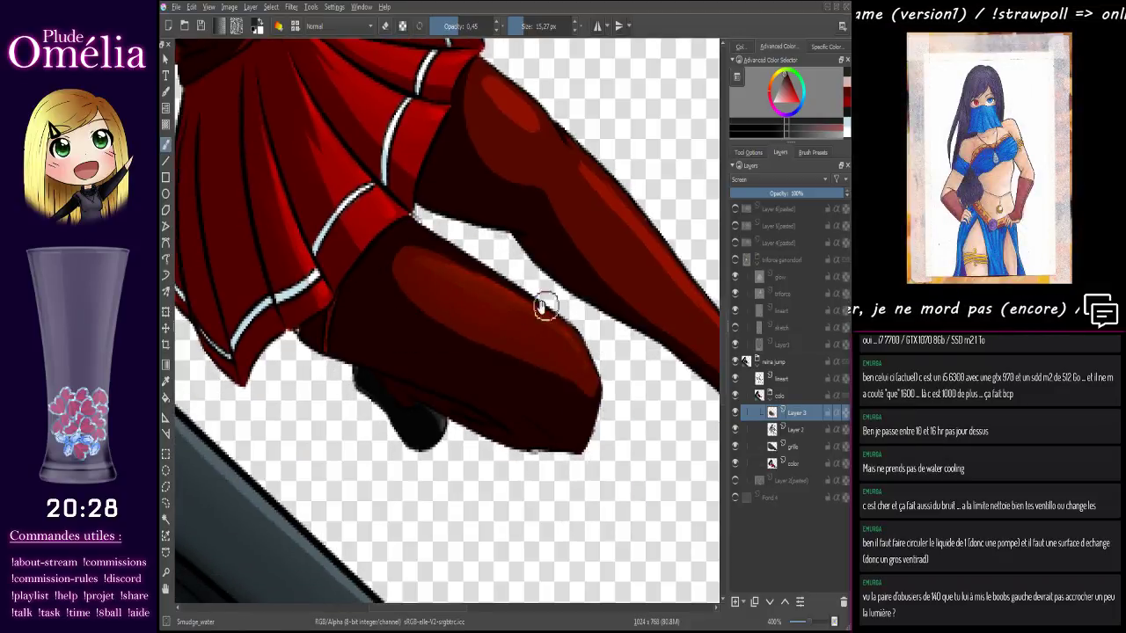
{"action": "left_click_drag", "start_coordinate": [545, 307], "coordinate": [427, 339]}
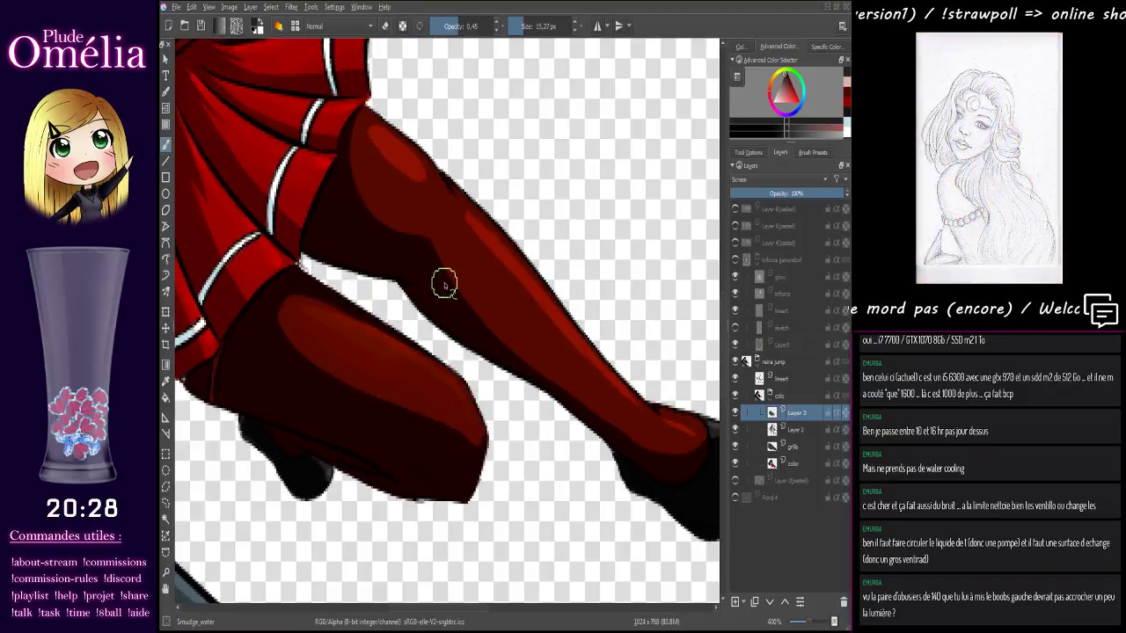
- Examine the blended highlights on the skirt, vest and arms up close, and check the whole figure against the roof
{"action": "left_click_drag", "start_coordinate": [449, 252], "coordinate": [570, 464]}
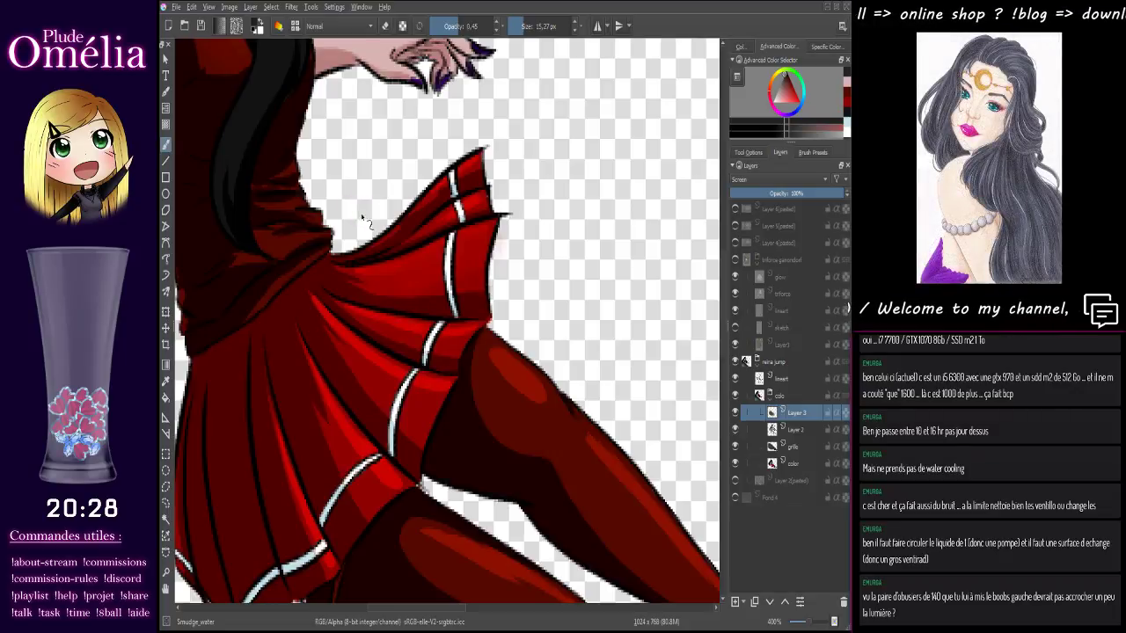
{"action": "mouse_move", "coordinate": [359, 206]}
{"action": "left_mouse_down"}
{"action": "mouse_move", "coordinate": [389, 326]}
{"action": "mouse_move", "coordinate": [460, 452]}
{"action": "left_mouse_up"}
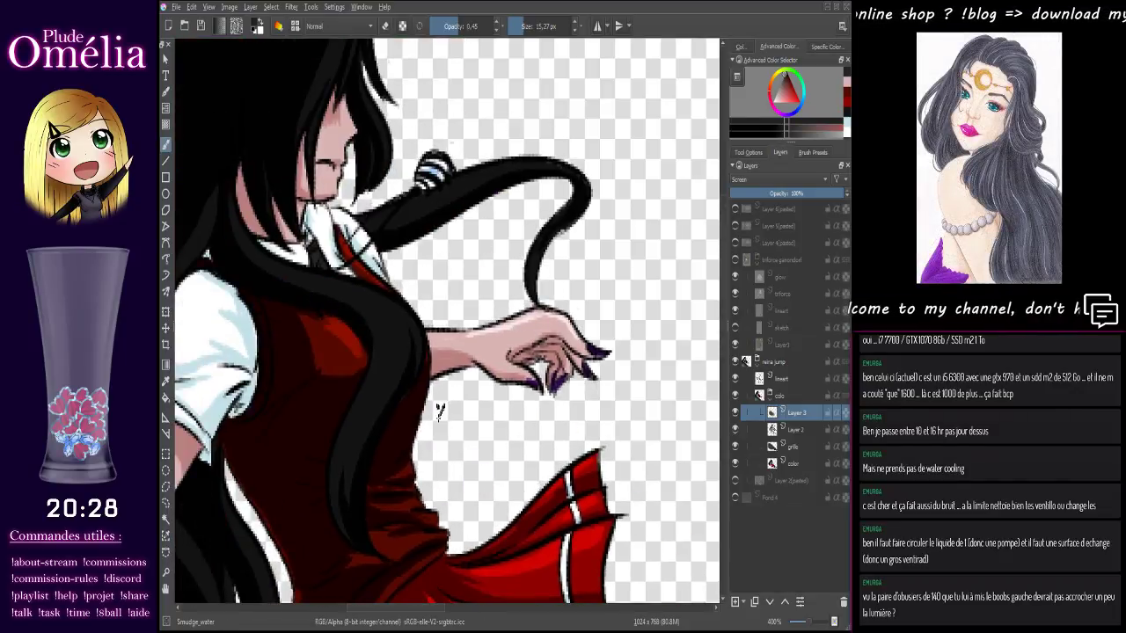
{"action": "left_click_drag", "start_coordinate": [408, 293], "coordinate": [410, 207]}
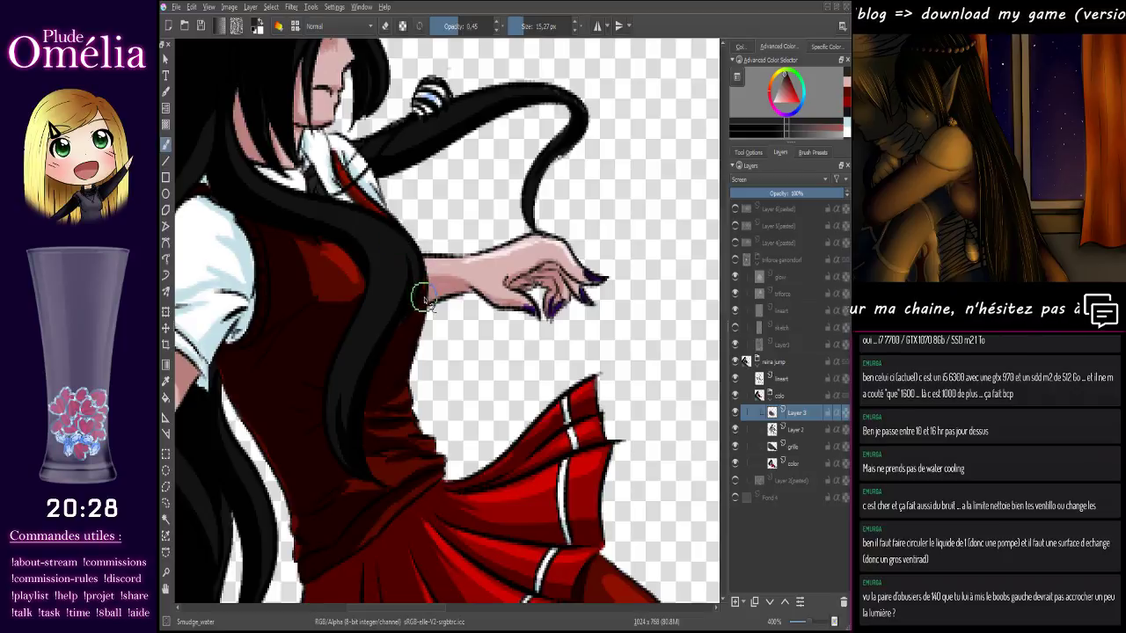
{"action": "left_click_drag", "start_coordinate": [426, 333], "coordinate": [521, 392]}
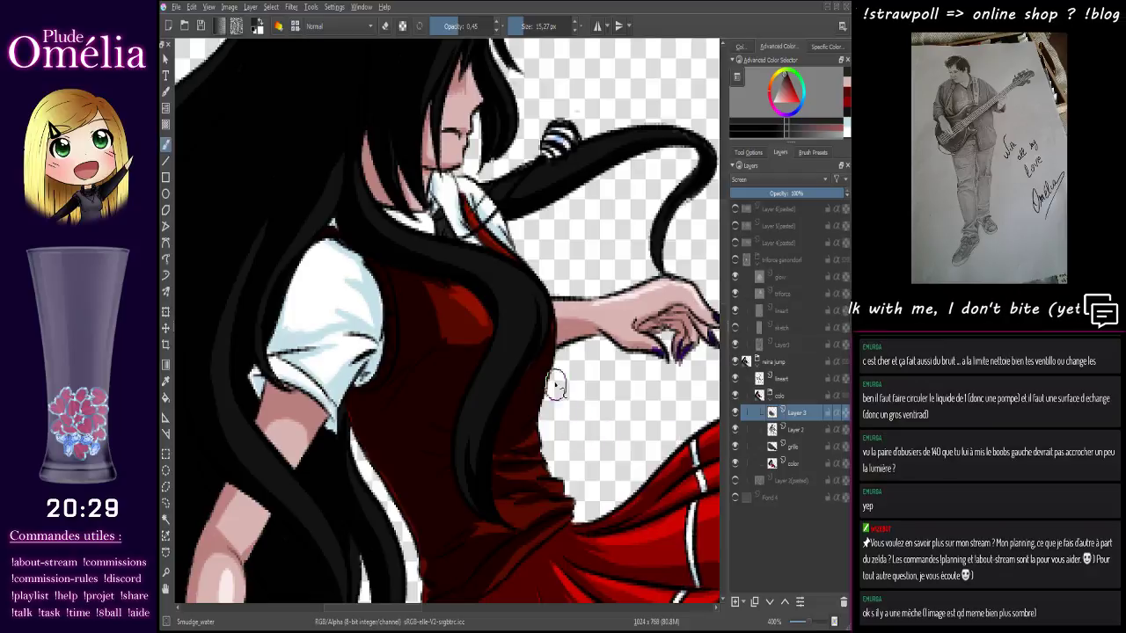
{"action": "mouse_move", "coordinate": [571, 412]}
{"action": "left_mouse_down"}
{"action": "mouse_move", "coordinate": [540, 363]}
{"action": "mouse_move", "coordinate": [570, 374]}
{"action": "mouse_move", "coordinate": [559, 361]}
{"action": "mouse_move", "coordinate": [574, 362]}
{"action": "left_mouse_up"}
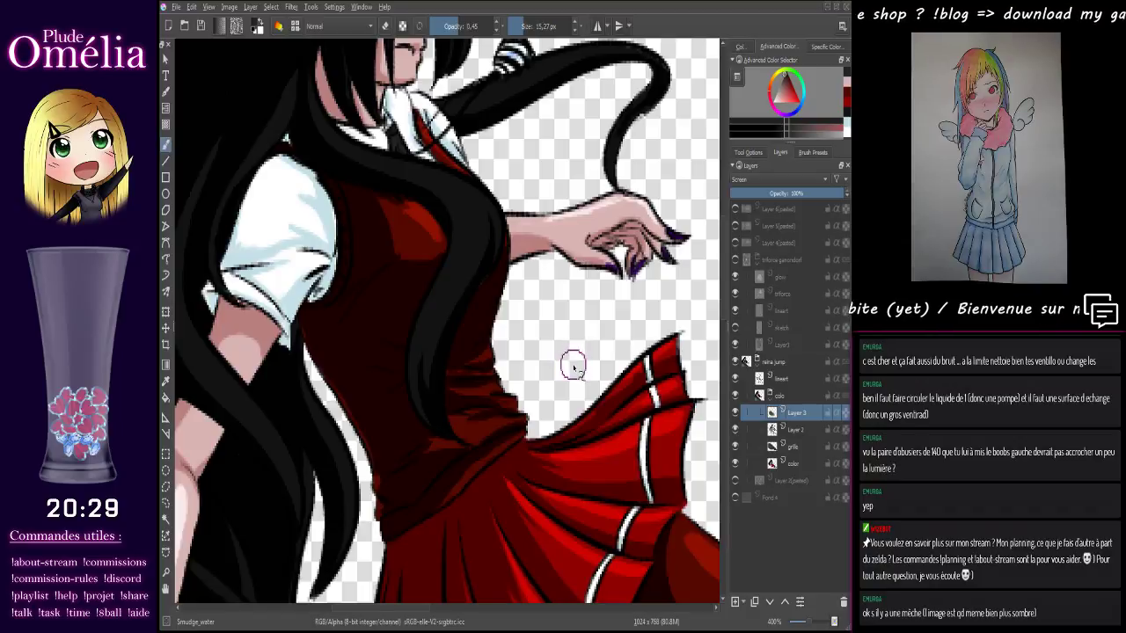
{"action": "scroll", "coordinate": [573, 368], "scroll_direction": "down", "scroll_amount": 5}
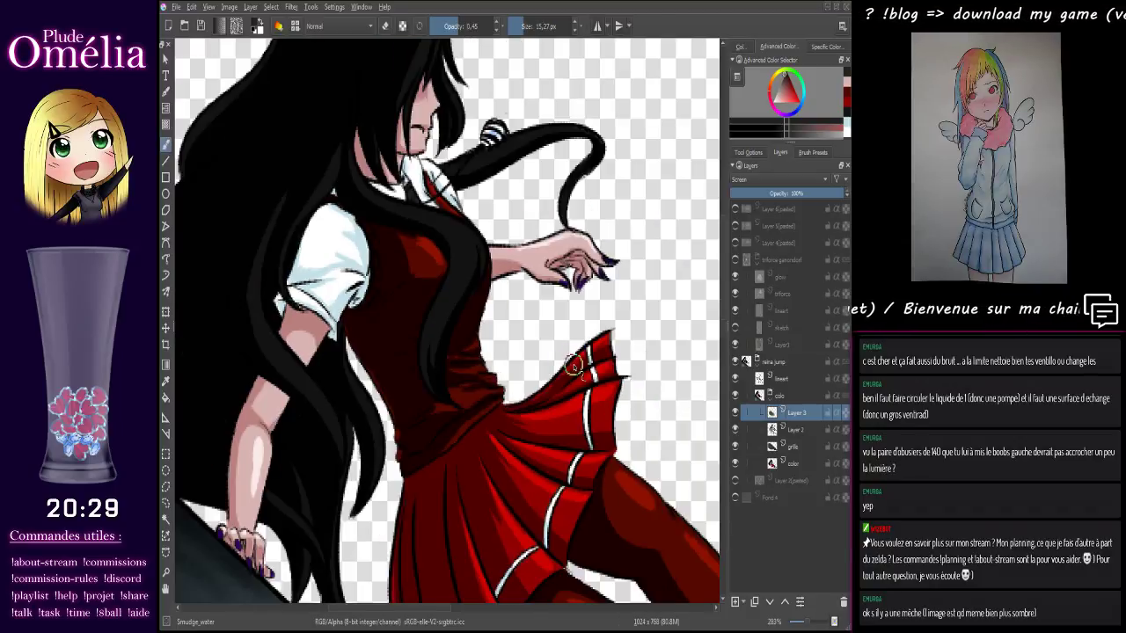
{"action": "left_click_drag", "start_coordinate": [511, 302], "coordinate": [497, 268]}
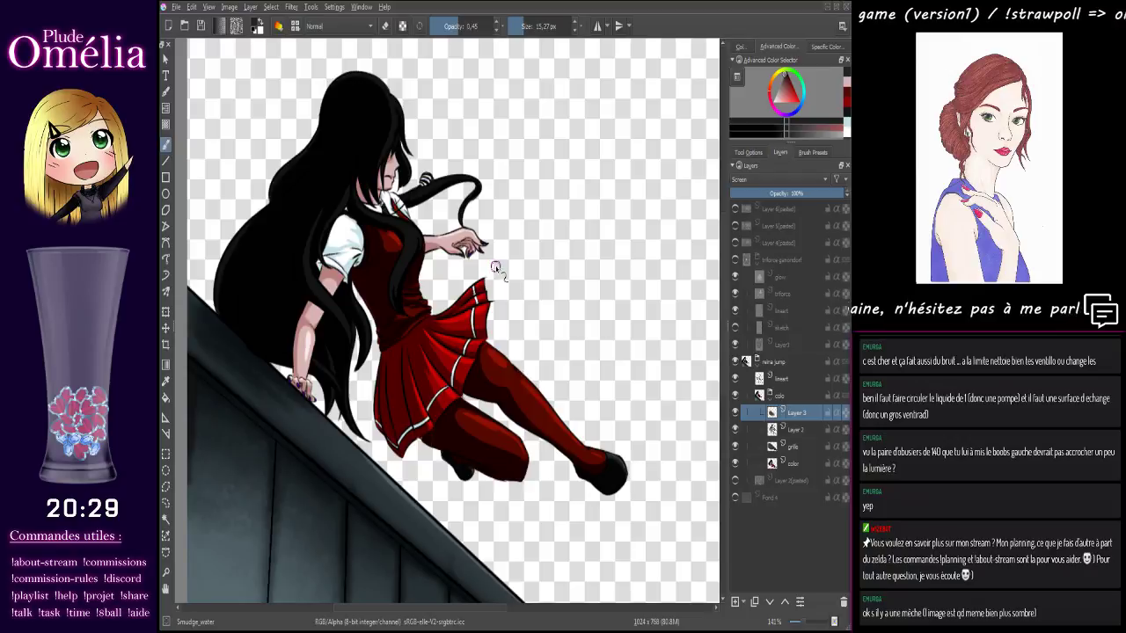
{"action": "left_click_drag", "start_coordinate": [495, 267], "coordinate": [508, 244]}
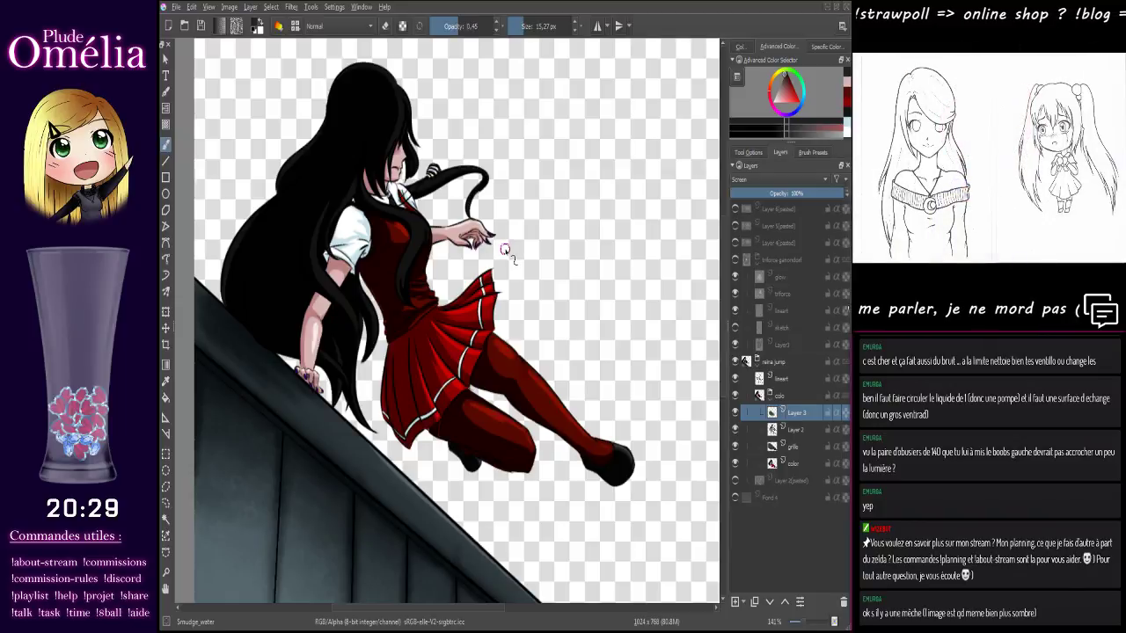
{"action": "left_click_drag", "start_coordinate": [505, 250], "coordinate": [511, 263]}
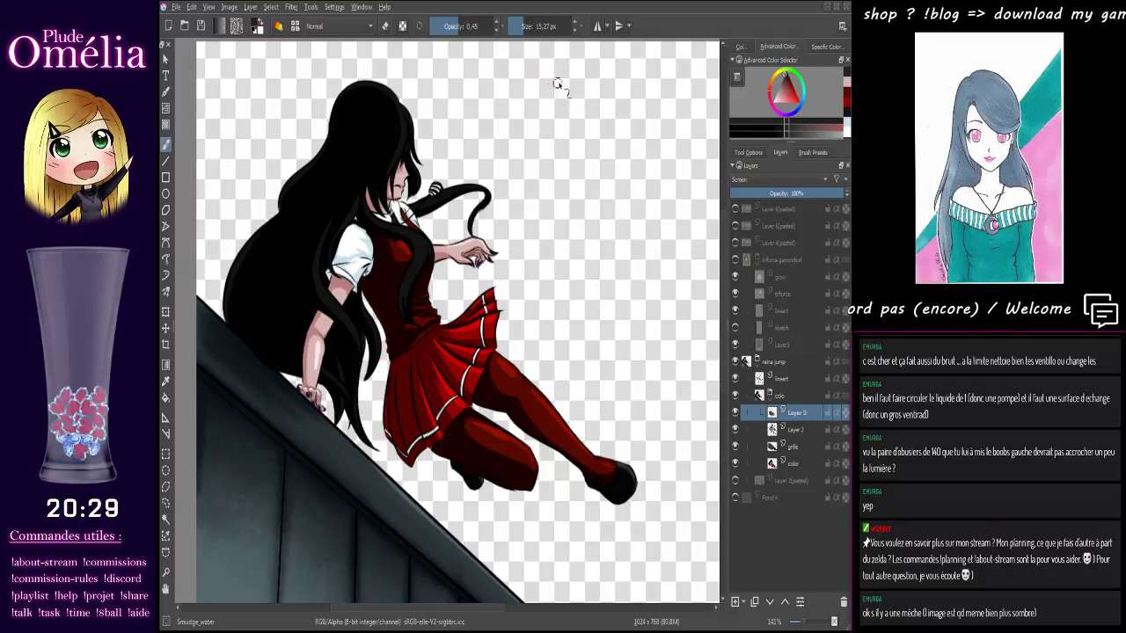
- Switch to the mermaid line drawing and set the opacity of its sketch layer to 89%
{"action": "left_click", "coordinate": [847, 12]}
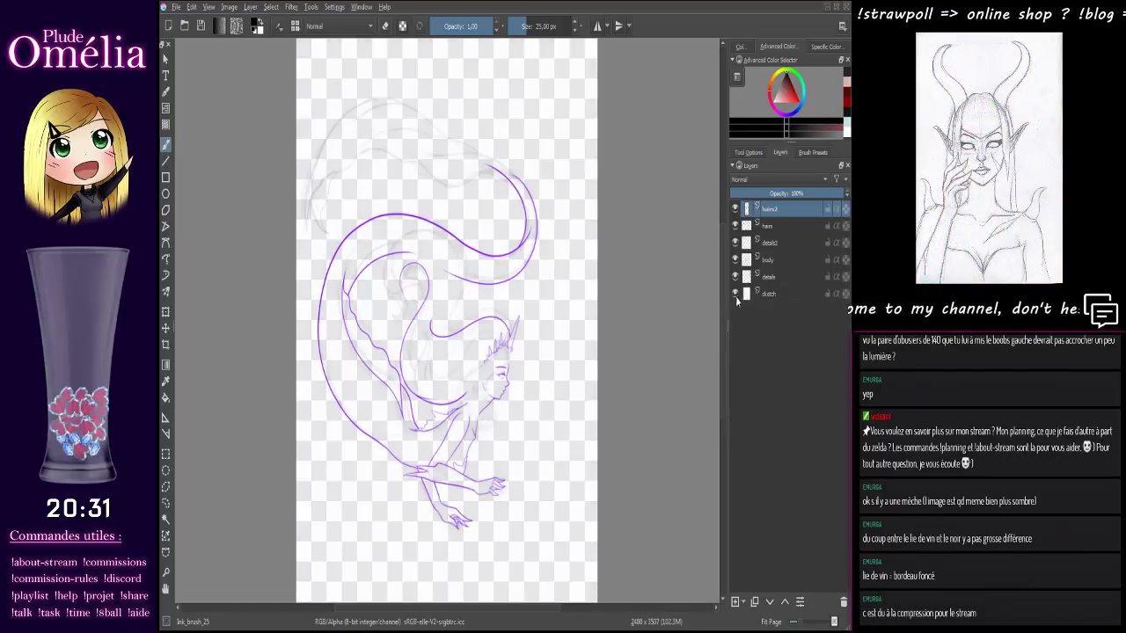
{"action": "left_click", "coordinate": [779, 297]}
{"action": "left_click_drag", "start_coordinate": [802, 195], "coordinate": [827, 202]}
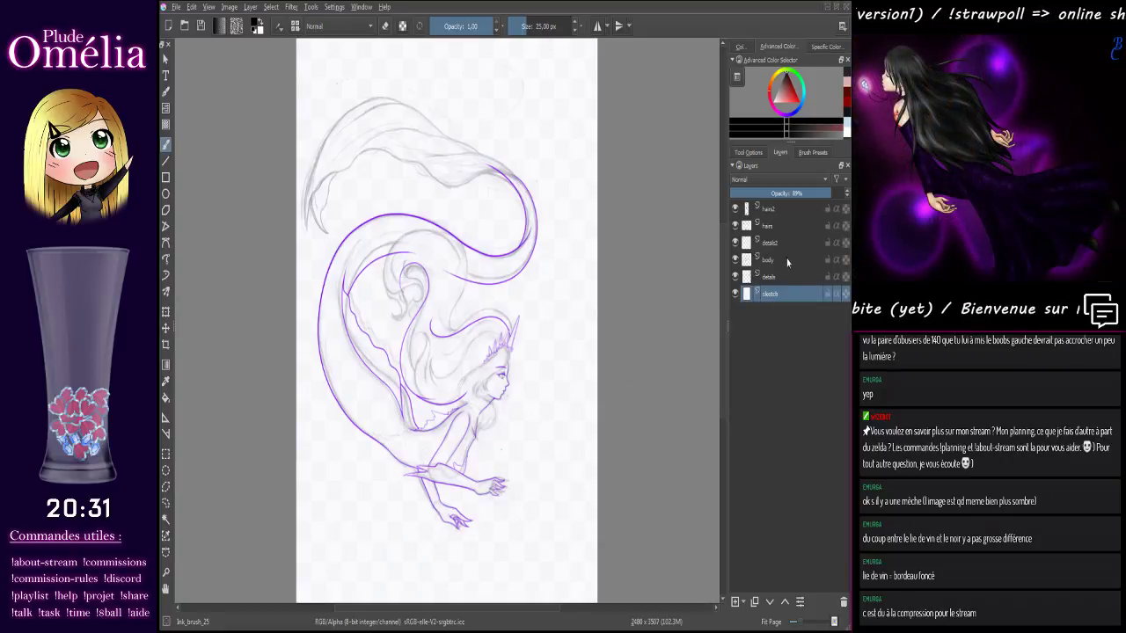
- Set the sketch layer's opacity to 98% and check the mermaid's line art, comparing it with the hairs2 layer hidden and shown
{"action": "left_click", "coordinate": [826, 194]}
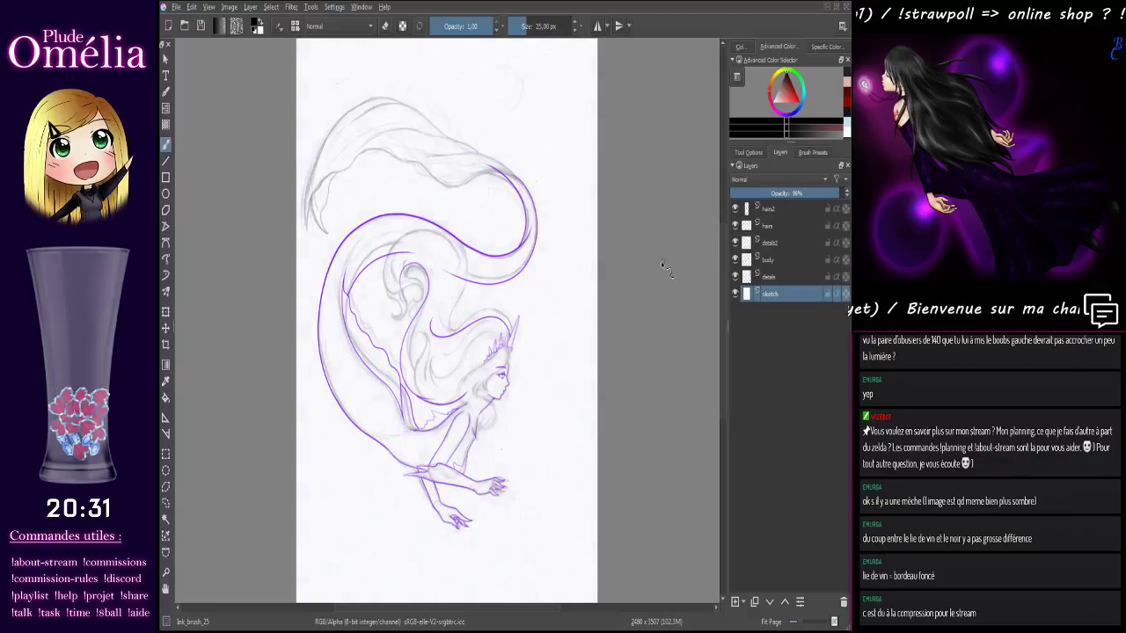
{"action": "key", "text": "1"}
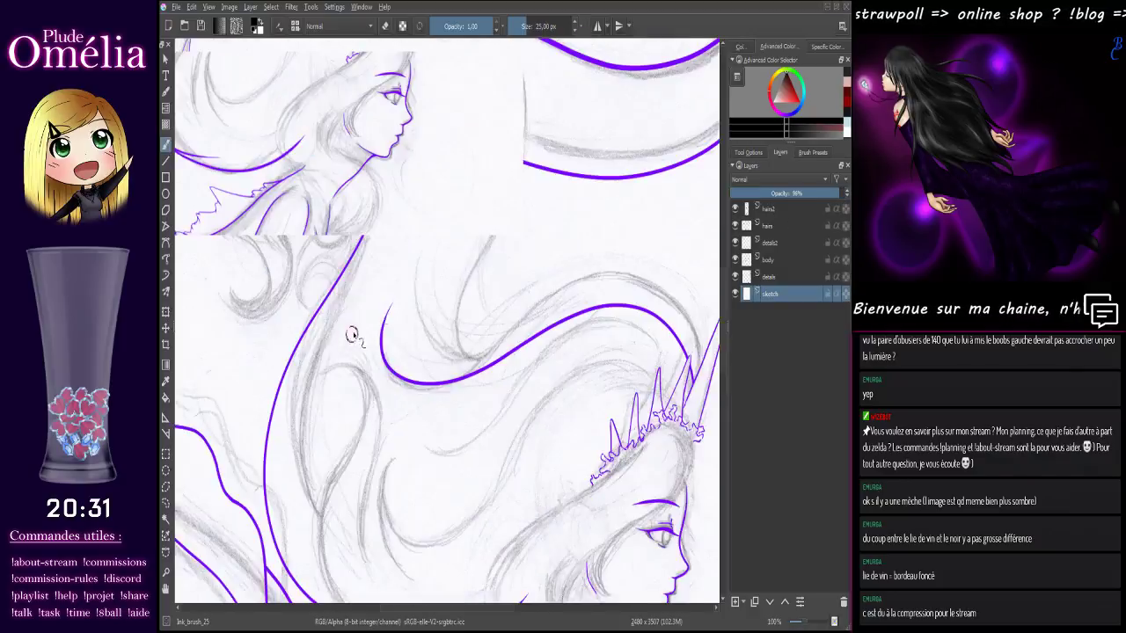
{"action": "mouse_move", "coordinate": [435, 272]}
{"action": "left_mouse_down"}
{"action": "mouse_move", "coordinate": [482, 452]}
{"action": "mouse_move", "coordinate": [440, 405]}
{"action": "mouse_move", "coordinate": [431, 486]}
{"action": "mouse_move", "coordinate": [390, 540]}
{"action": "mouse_move", "coordinate": [492, 294]}
{"action": "mouse_move", "coordinate": [528, 339]}
{"action": "left_mouse_up"}
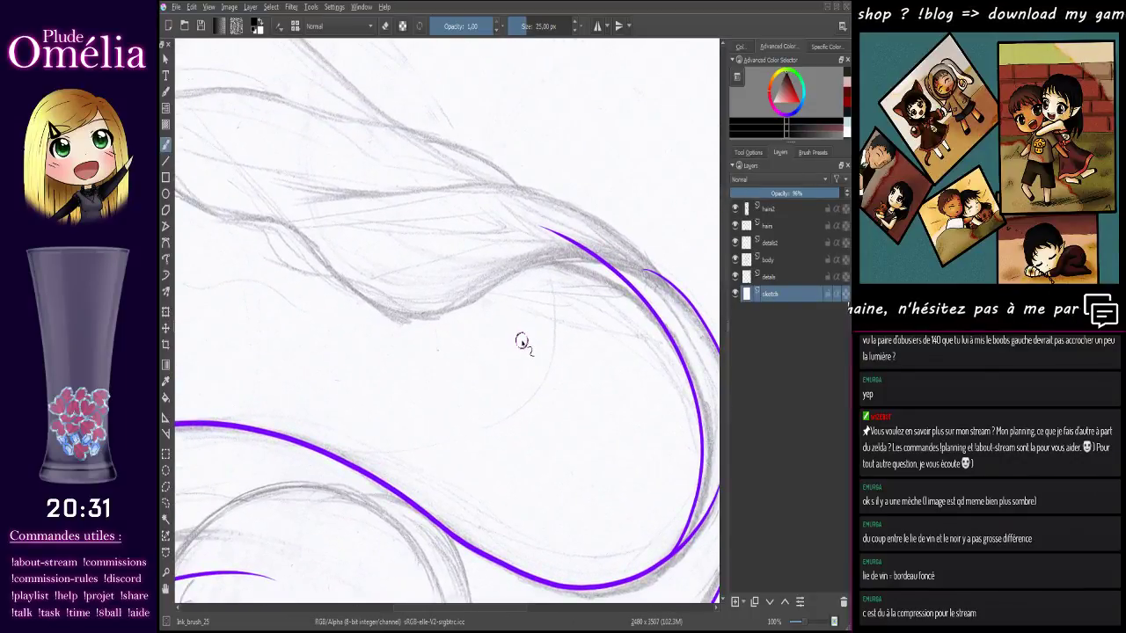
{"action": "mouse_move", "coordinate": [519, 343]}
{"action": "left_mouse_down"}
{"action": "mouse_move", "coordinate": [531, 348]}
{"action": "mouse_move", "coordinate": [519, 359]}
{"action": "left_mouse_up"}
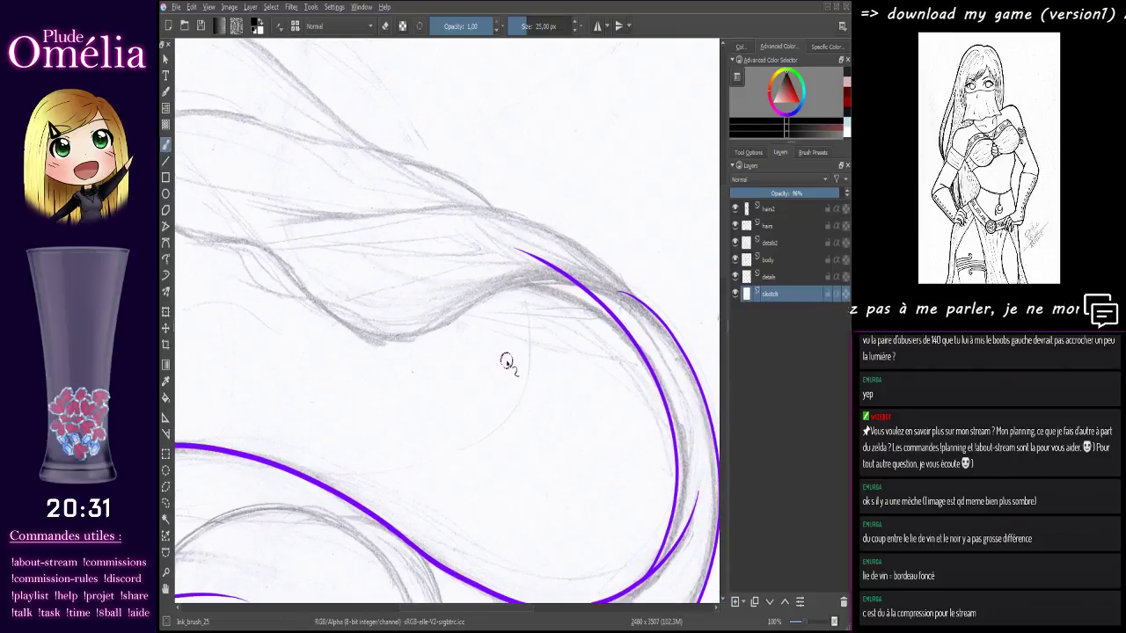
{"action": "scroll", "coordinate": [507, 362], "scroll_direction": "down", "scroll_amount": 6}
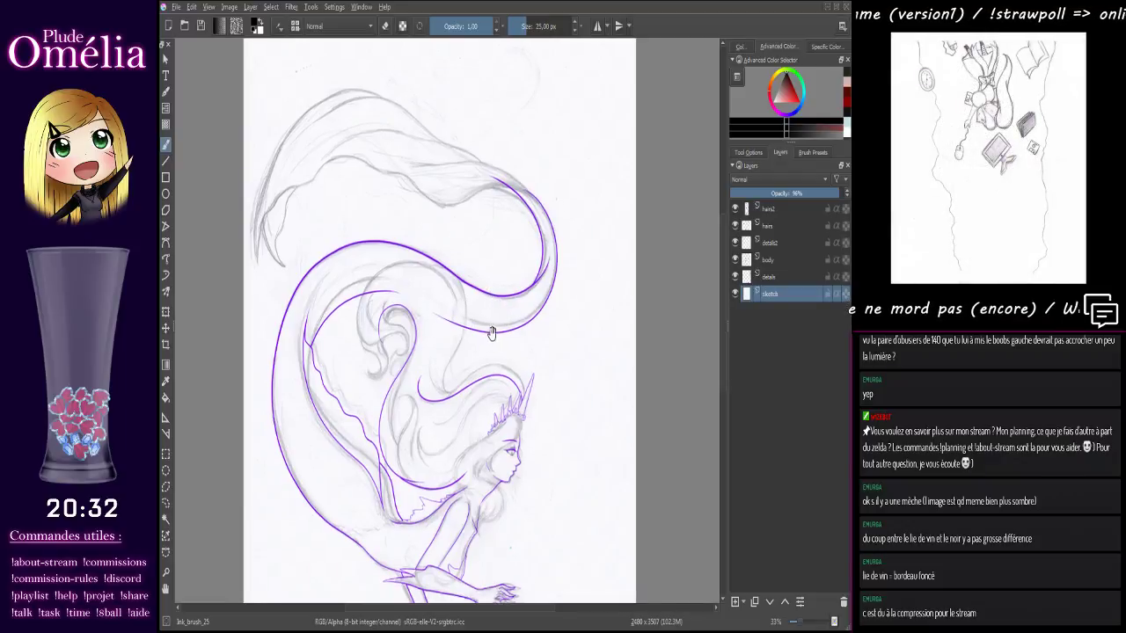
{"action": "left_click_drag", "start_coordinate": [492, 333], "coordinate": [507, 296]}
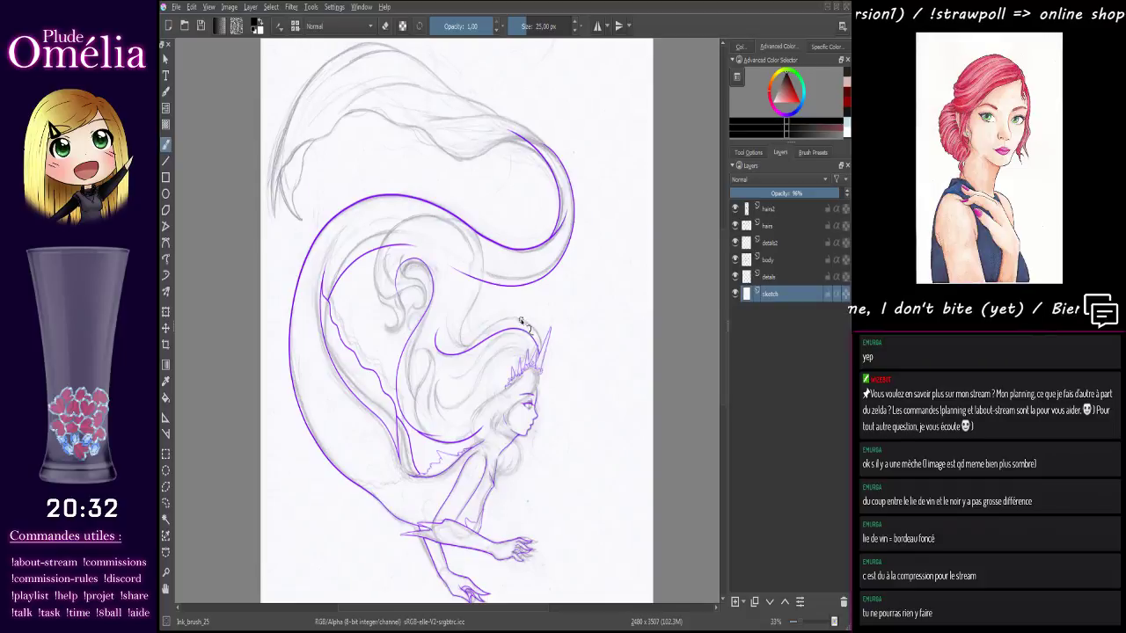
{"action": "left_click", "coordinate": [735, 209]}
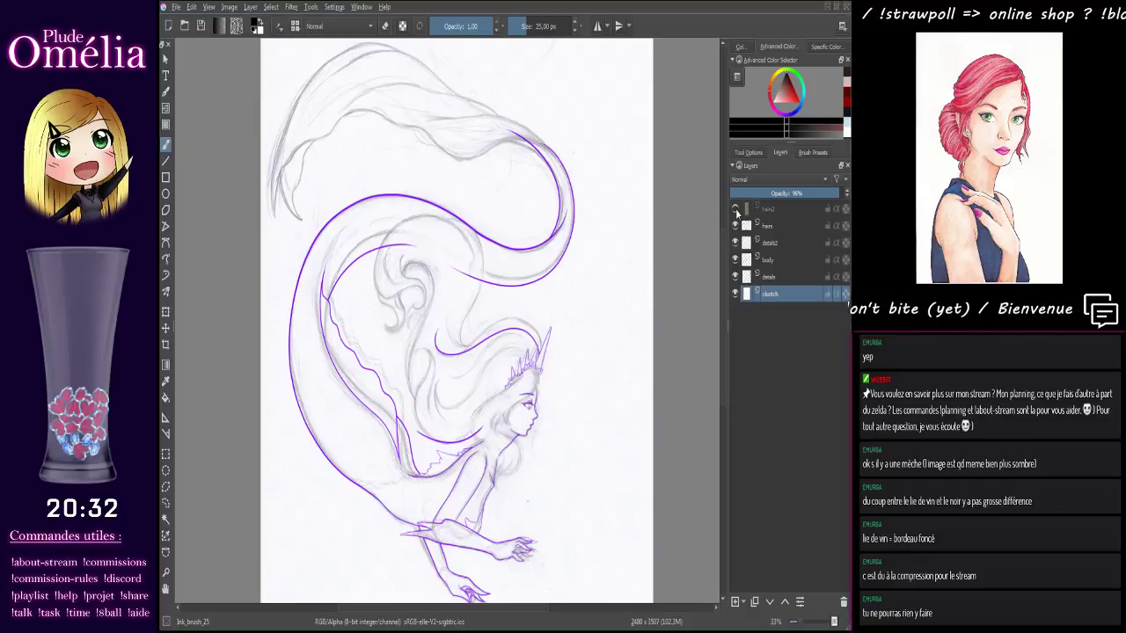
{"action": "left_click", "coordinate": [736, 209]}
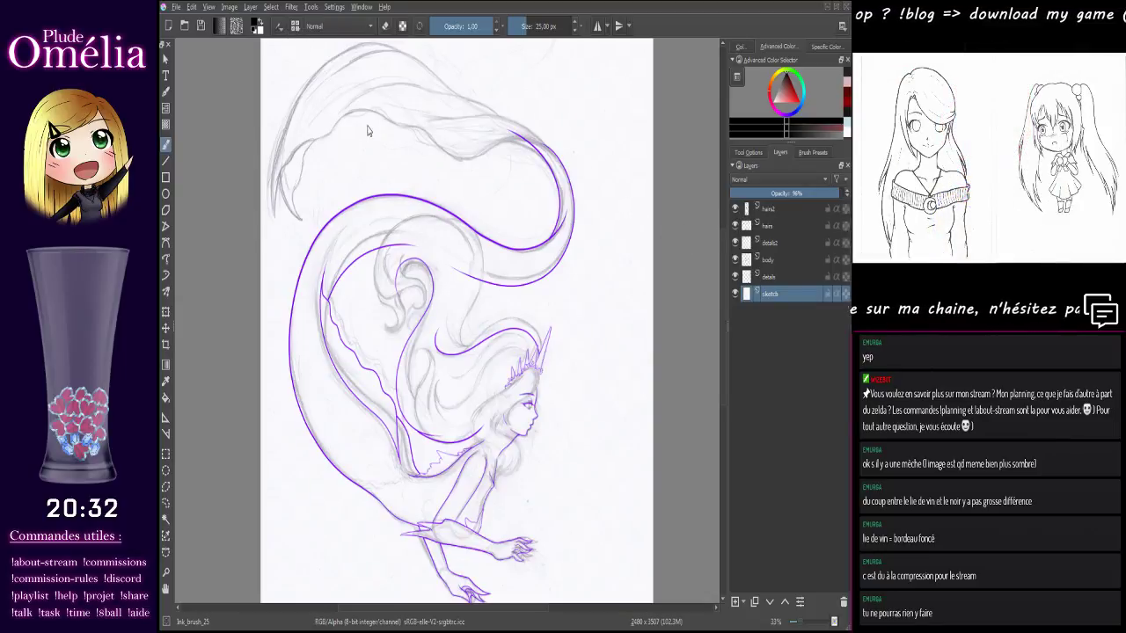
- Switch to the Fill_circle brush, sample the purple of the line art, and set the brush size to 5.87 px
{"action": "key", "text": "/"}
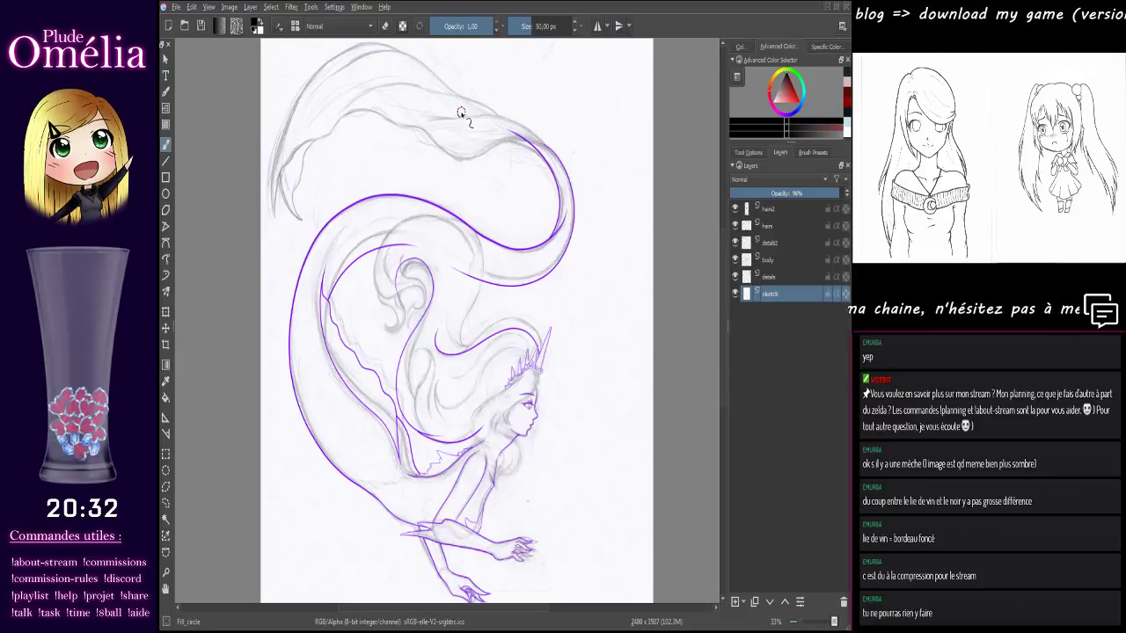
{"action": "scroll", "coordinate": [449, 171], "scroll_direction": "up", "scroll_amount": 6}
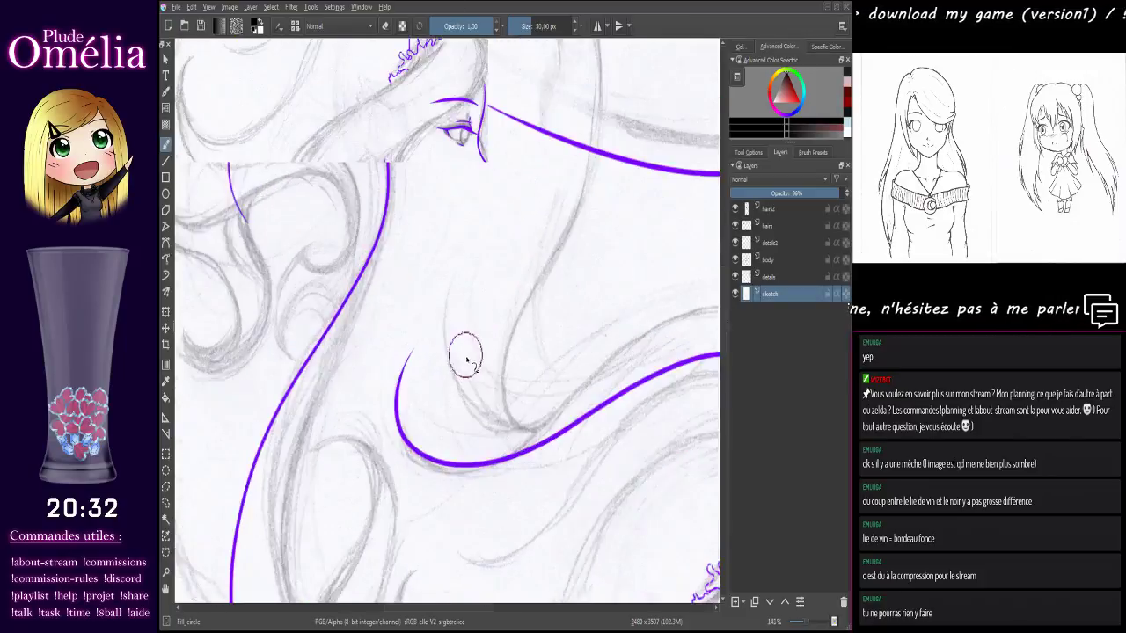
{"action": "left_click", "coordinate": [287, 331], "text": "ctrl"}
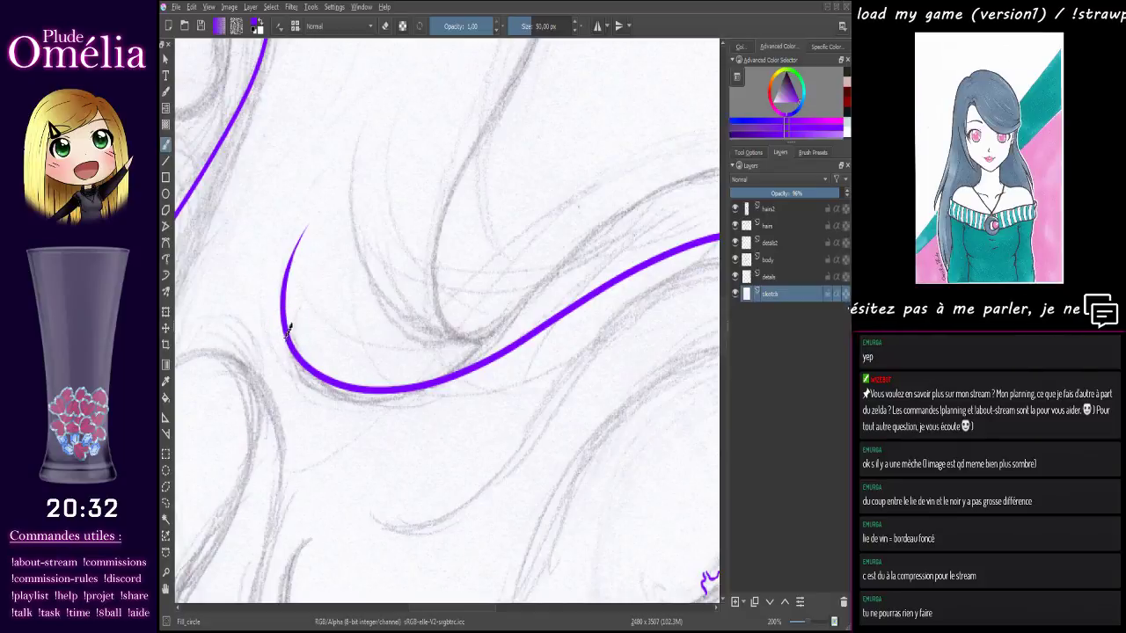
{"action": "left_click_drag", "start_coordinate": [527, 26], "coordinate": [519, 26]}
- Try a curved strand branching upward from the wavy hair outline behind the crown, and undo it
{"action": "left_click_drag", "start_coordinate": [512, 349], "coordinate": [525, 131]}
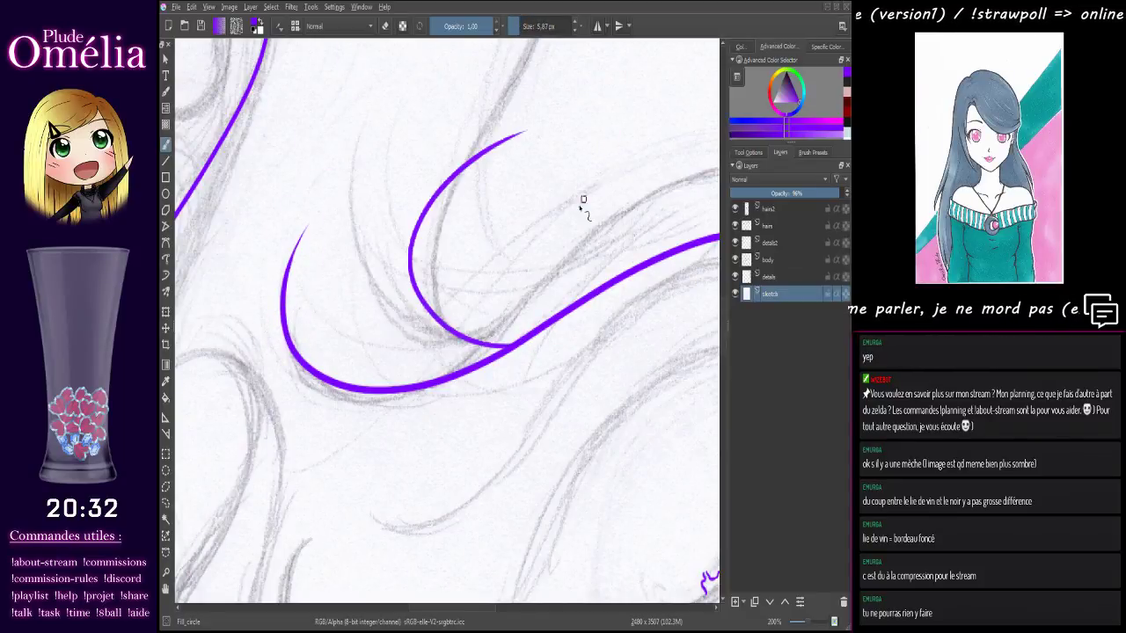
{"action": "key", "text": "ctrl+z"}
{"action": "key", "text": "ctrl+minus"}
{"action": "key", "text": "ctrl+minus"}
{"action": "key", "text": "ctrl+minus"}
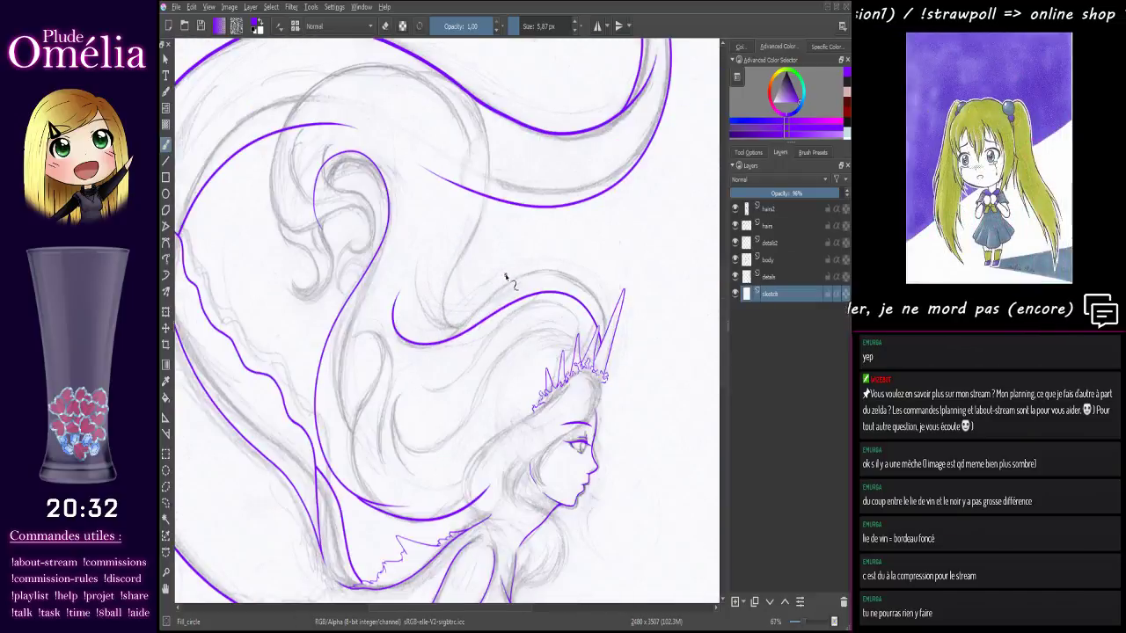
{"action": "mouse_move", "coordinate": [494, 276]}
{"action": "left_mouse_down"}
{"action": "mouse_move", "coordinate": [415, 397]}
{"action": "mouse_move", "coordinate": [499, 262]}
{"action": "mouse_move", "coordinate": [545, 352]}
{"action": "mouse_move", "coordinate": [535, 243]}
{"action": "mouse_move", "coordinate": [556, 328]}
{"action": "left_mouse_up"}
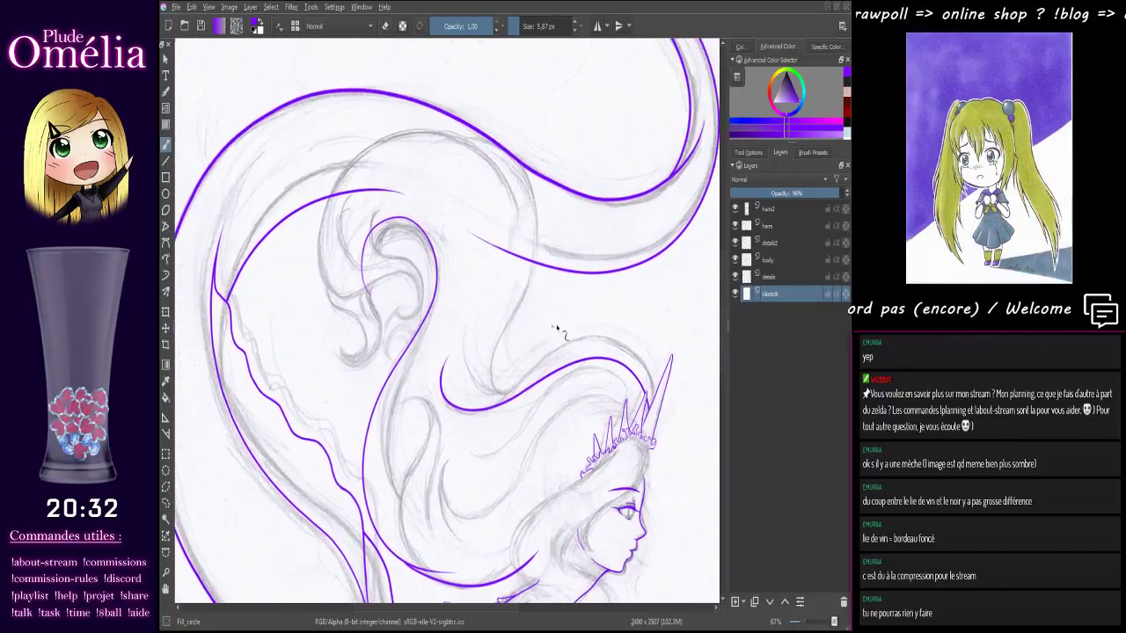
- Hide the details layer, try the rising hair strand over the bare sketch, undo it, and show the layer again
{"action": "left_click", "coordinate": [736, 277]}
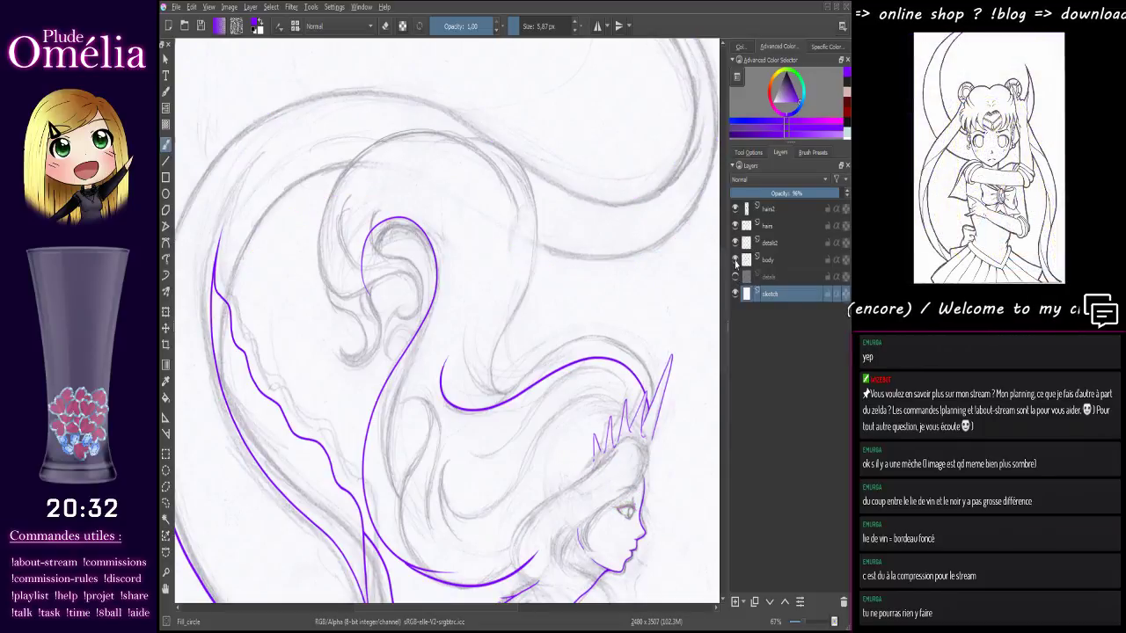
{"action": "mouse_move", "coordinate": [597, 350]}
{"action": "left_mouse_down"}
{"action": "mouse_move", "coordinate": [615, 281]}
{"action": "mouse_move", "coordinate": [586, 349]}
{"action": "mouse_move", "coordinate": [586, 322]}
{"action": "mouse_move", "coordinate": [586, 366]}
{"action": "mouse_move", "coordinate": [563, 370]}
{"action": "left_mouse_up"}
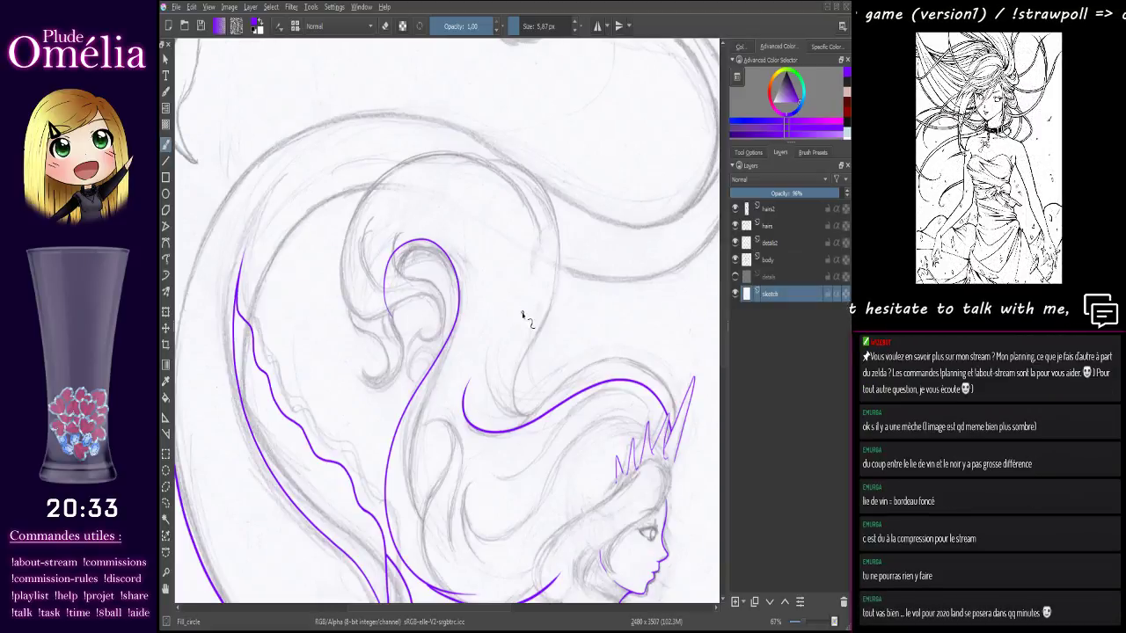
{"action": "mouse_move", "coordinate": [521, 335]}
{"action": "left_mouse_down"}
{"action": "mouse_move", "coordinate": [518, 289]}
{"action": "mouse_move", "coordinate": [528, 323]}
{"action": "left_mouse_up"}
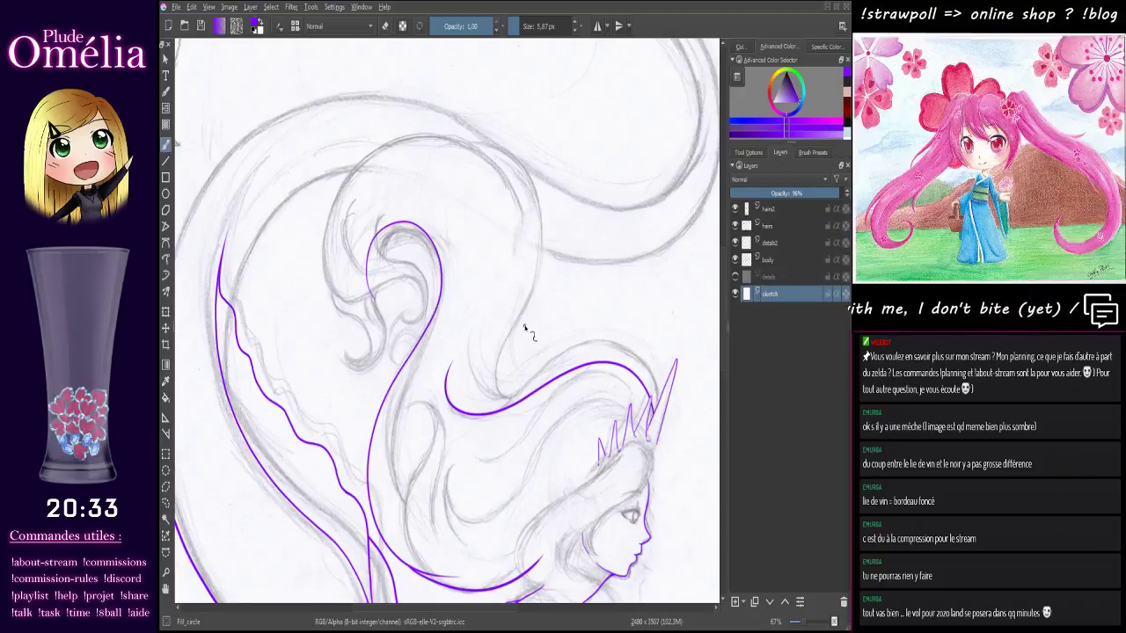
{"action": "left_click_drag", "start_coordinate": [533, 332], "coordinate": [549, 370]}
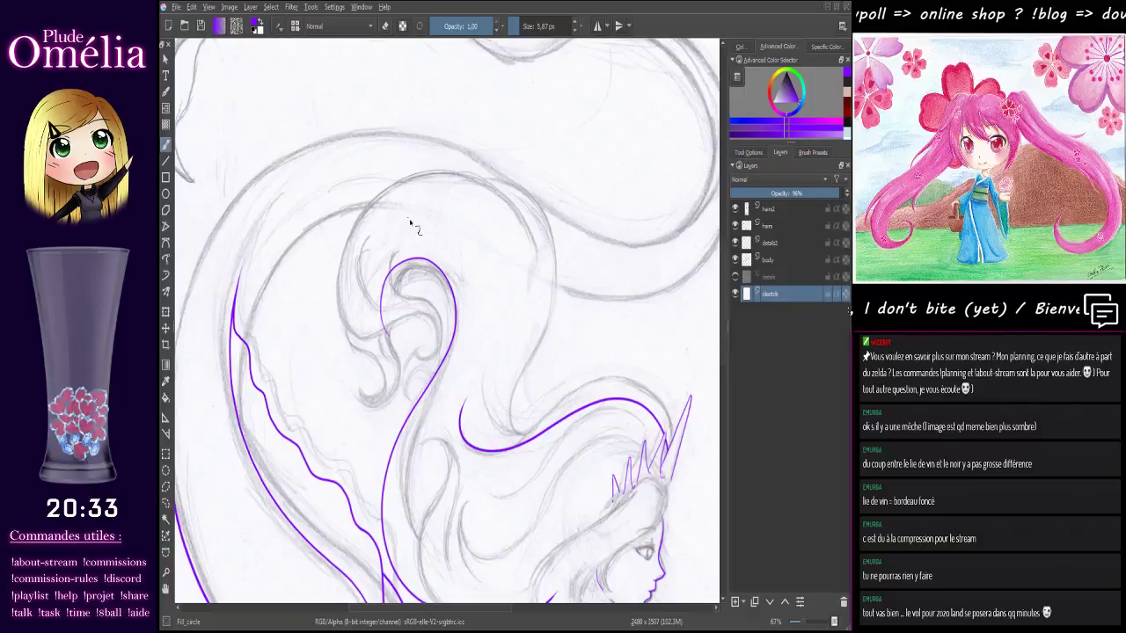
{"action": "mouse_move", "coordinate": [532, 440]}
{"action": "left_mouse_down"}
{"action": "mouse_move", "coordinate": [580, 308]}
{"action": "mouse_move", "coordinate": [457, 167]}
{"action": "left_mouse_up"}
{"action": "key", "text": "ctrl+z"}
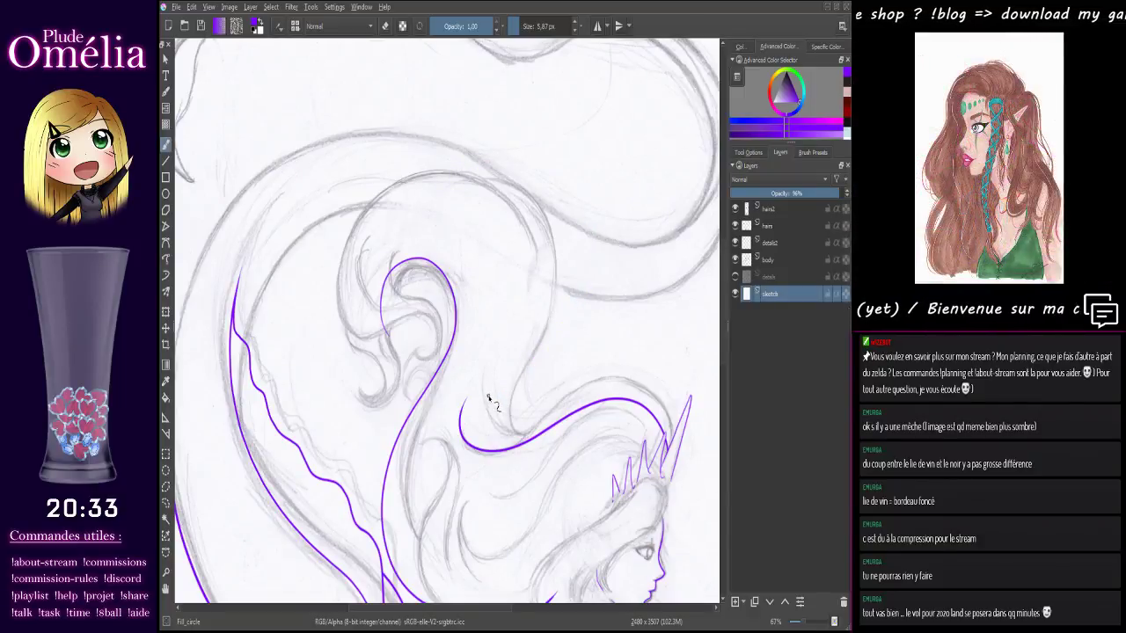
{"action": "key", "text": "ctrl+plus"}
{"action": "key", "text": "ctrl+plus"}
{"action": "key", "text": "ctrl+plus"}
{"action": "left_click_drag", "start_coordinate": [534, 414], "coordinate": [442, 386]}
{"action": "left_click", "coordinate": [736, 276]}
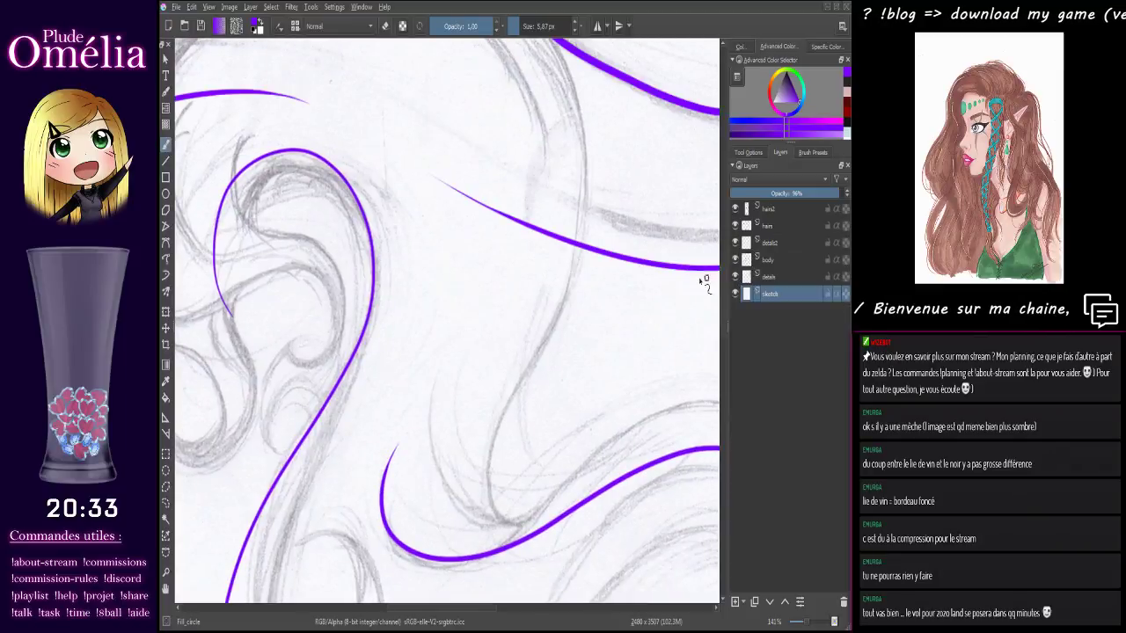
- Try the long strand again from the wavy hair outline up toward the tail, and undo the stroke
{"action": "key", "text": "ctrl+minus"}
{"action": "key", "text": "ctrl+minus"}
{"action": "left_click_drag", "start_coordinate": [520, 245], "coordinate": [517, 254]}
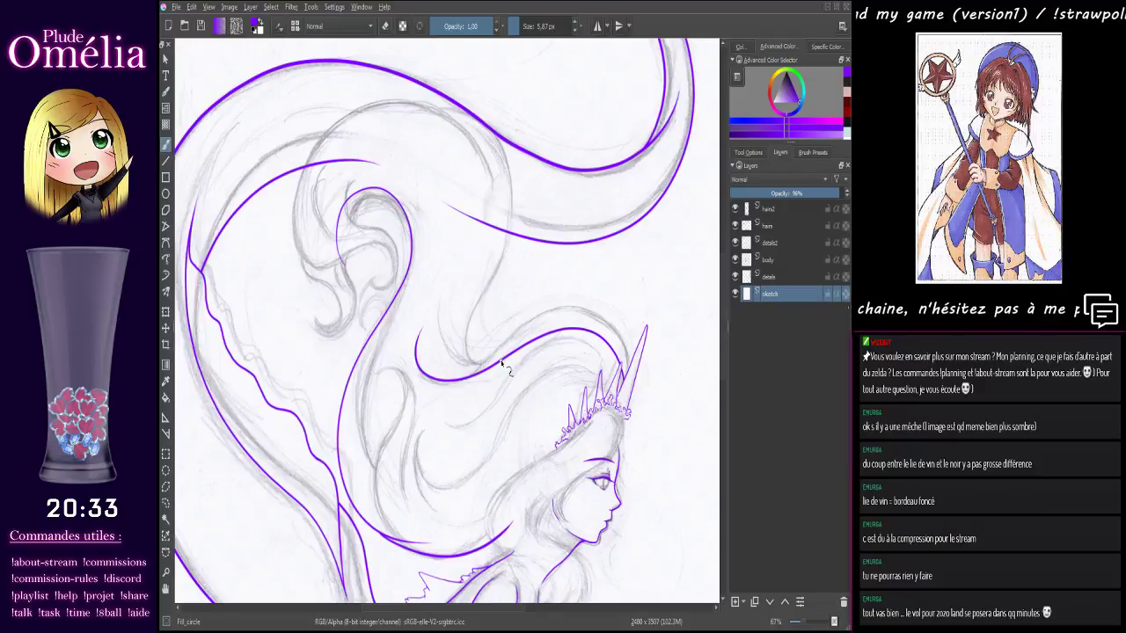
{"action": "left_click_drag", "start_coordinate": [466, 343], "coordinate": [418, 246]}
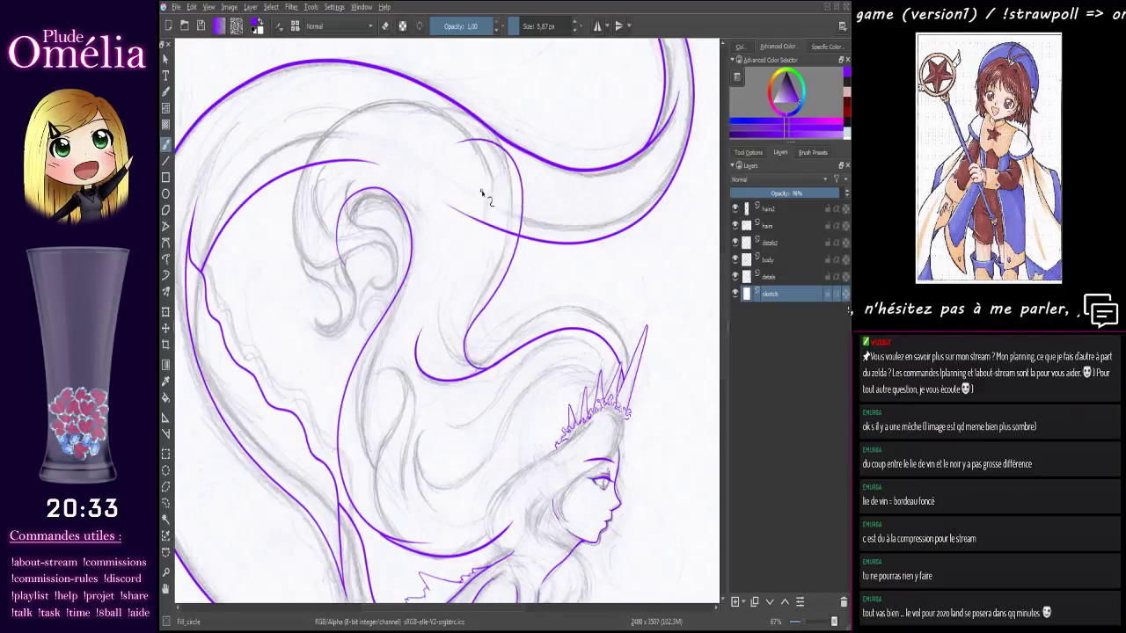
{"action": "key", "text": "ctrl+z"}
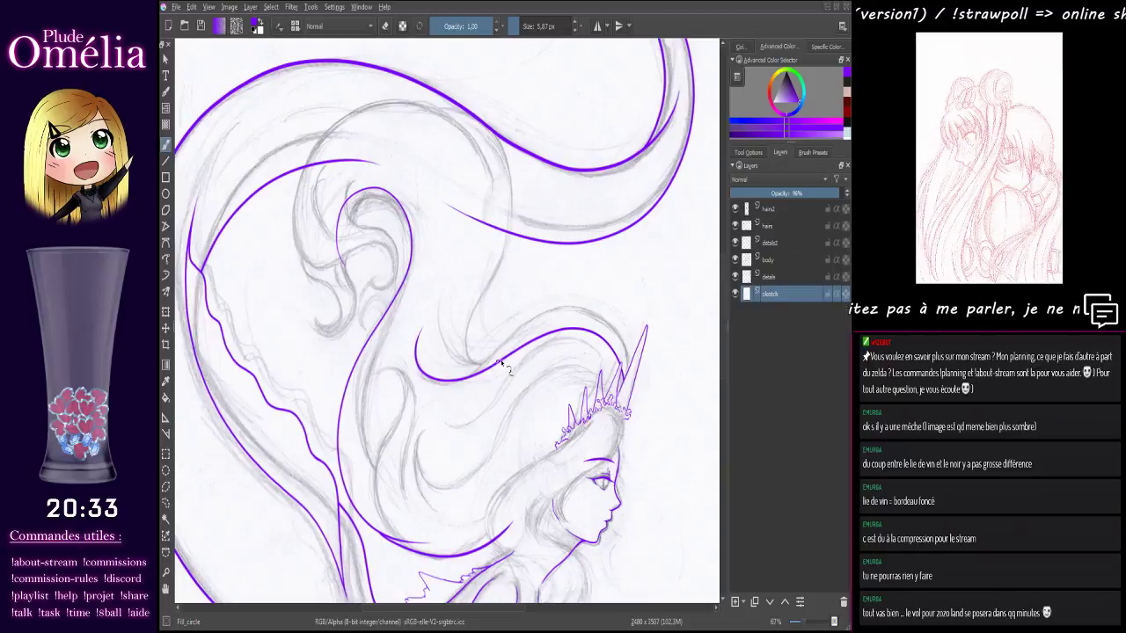
- On the hairs2 layer, ink the long S-shaped strand from the wave behind the crown up to the tail, redoing the stroke until it flows
{"action": "left_click", "coordinate": [768, 213]}
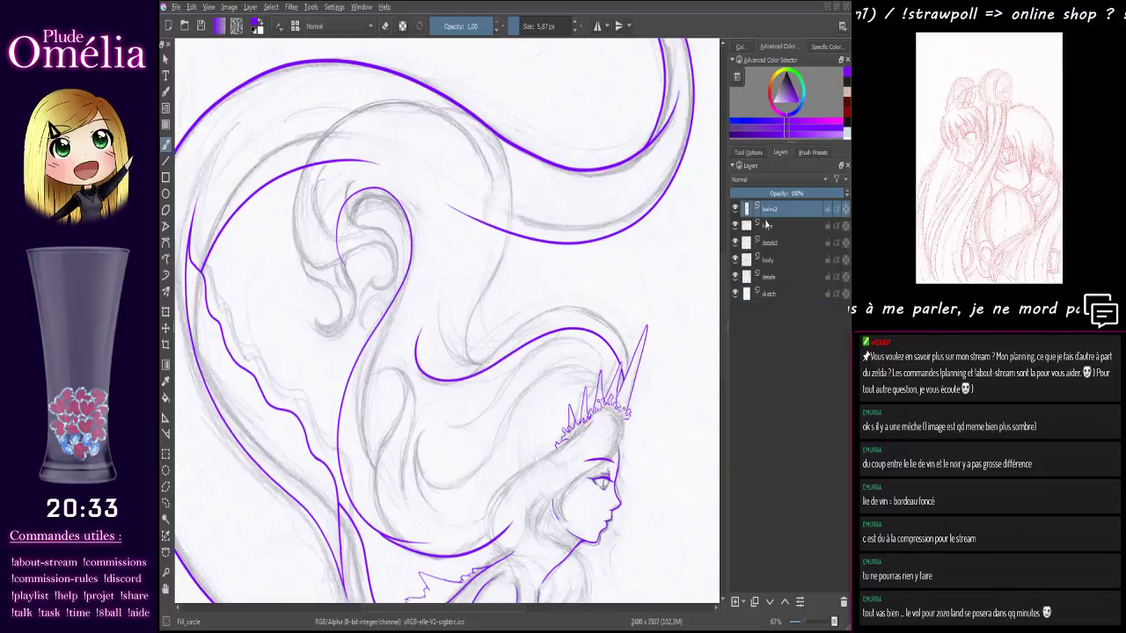
{"action": "left_click", "coordinate": [736, 210]}
{"action": "left_click", "coordinate": [736, 210]}
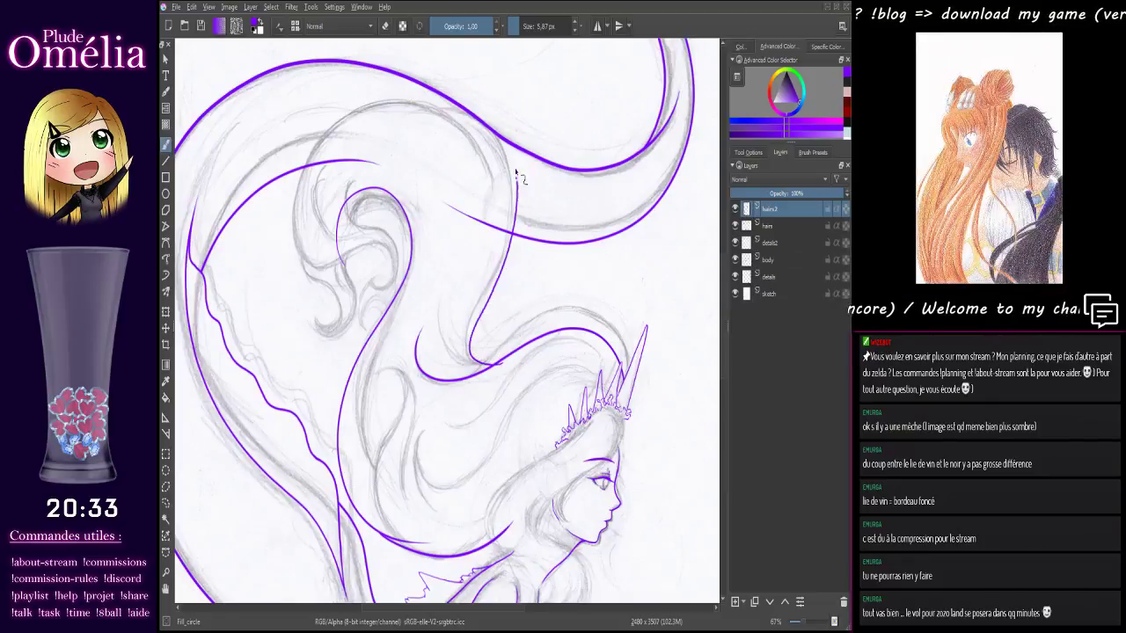
{"action": "mouse_move", "coordinate": [482, 364]}
{"action": "left_mouse_down"}
{"action": "mouse_move", "coordinate": [480, 305]}
{"action": "mouse_move", "coordinate": [495, 127]}
{"action": "mouse_move", "coordinate": [528, 401]}
{"action": "mouse_move", "coordinate": [488, 370]}
{"action": "mouse_move", "coordinate": [499, 262]}
{"action": "mouse_move", "coordinate": [414, 113]}
{"action": "left_mouse_up"}
{"action": "key", "text": "ctrl+z"}
{"action": "key", "text": "ctrl+z"}
{"action": "key", "text": "ctrl+z"}
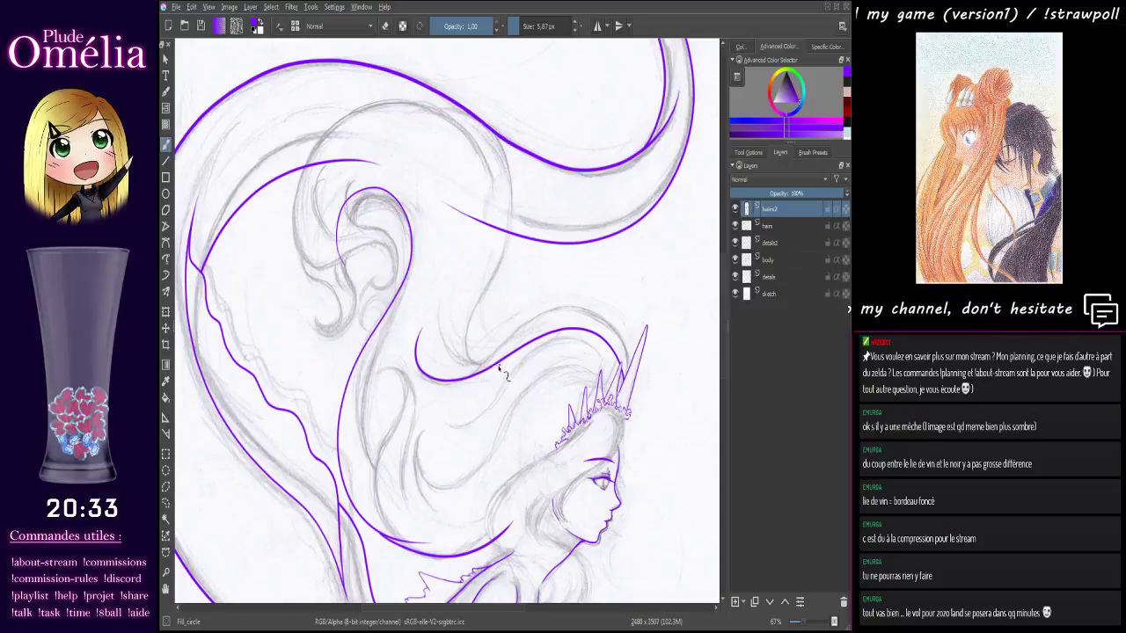
{"action": "mouse_move", "coordinate": [501, 372]}
{"action": "left_mouse_down"}
{"action": "mouse_move", "coordinate": [468, 319]}
{"action": "mouse_move", "coordinate": [457, 120]}
{"action": "left_mouse_up"}
{"action": "key", "text": "ctrl+z"}
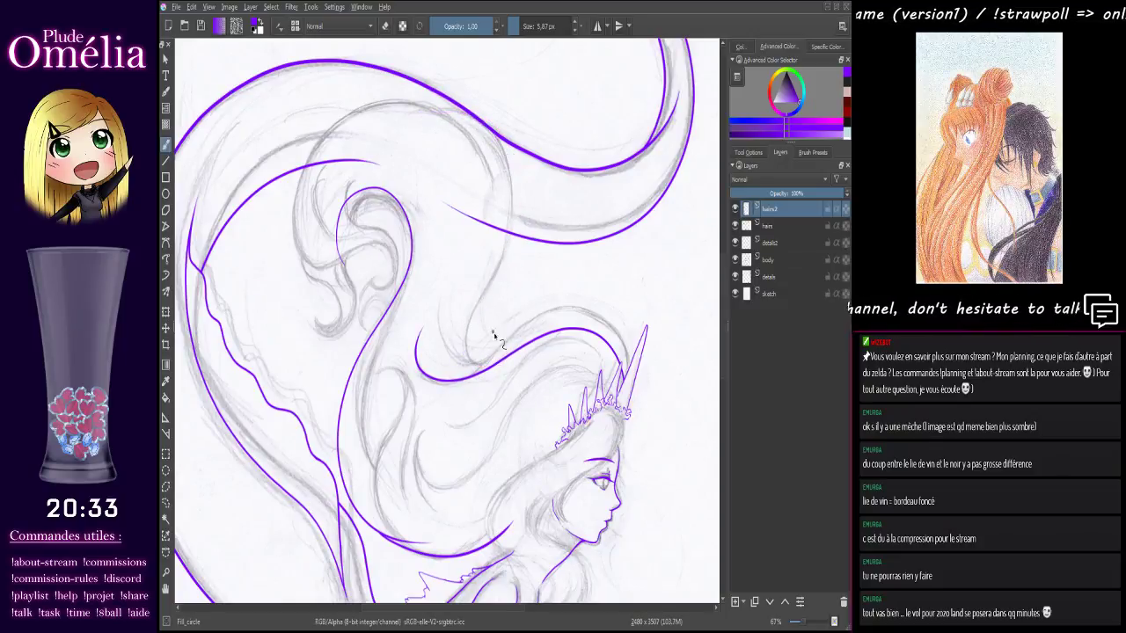
{"action": "mouse_move", "coordinate": [490, 351]}
{"action": "left_mouse_down"}
{"action": "mouse_move", "coordinate": [516, 253]}
{"action": "mouse_move", "coordinate": [406, 112]}
{"action": "left_mouse_up"}
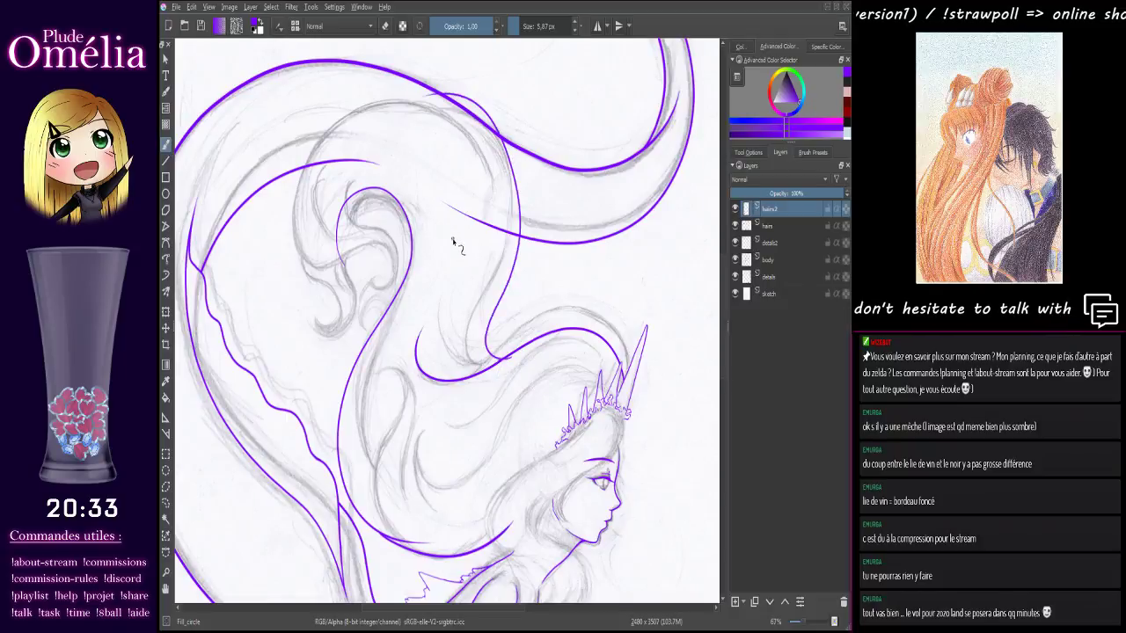
{"action": "key", "text": "ctrl+z"}
{"action": "mouse_move", "coordinate": [510, 356]}
{"action": "left_mouse_down"}
{"action": "mouse_move", "coordinate": [516, 162]}
{"action": "mouse_move", "coordinate": [449, 120]}
{"action": "left_mouse_up"}
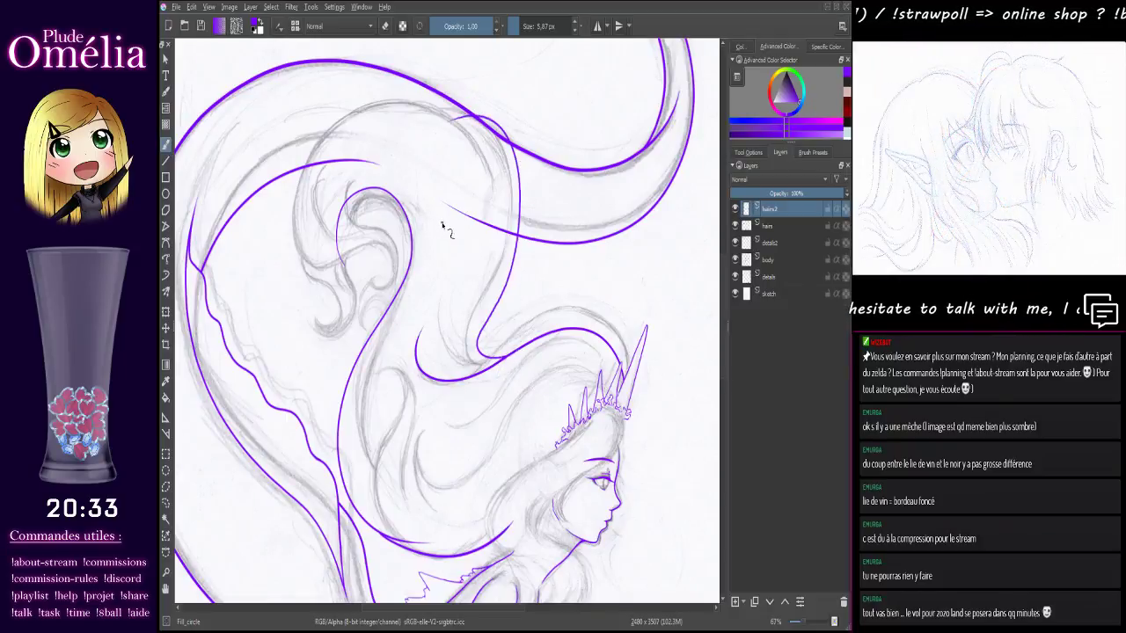
{"action": "key", "text": "ctrl+z"}
{"action": "mouse_move", "coordinate": [526, 351]}
{"action": "left_mouse_down"}
{"action": "mouse_move", "coordinate": [493, 358]}
{"action": "mouse_move", "coordinate": [484, 312]}
{"action": "mouse_move", "coordinate": [515, 229]}
{"action": "mouse_move", "coordinate": [444, 116]}
{"action": "left_mouse_up"}
- Compare the new strand with the sketch up close by toggling the visibility of the hairs2 and hairs layers
{"action": "left_click_drag", "start_coordinate": [466, 275], "coordinate": [482, 360]}
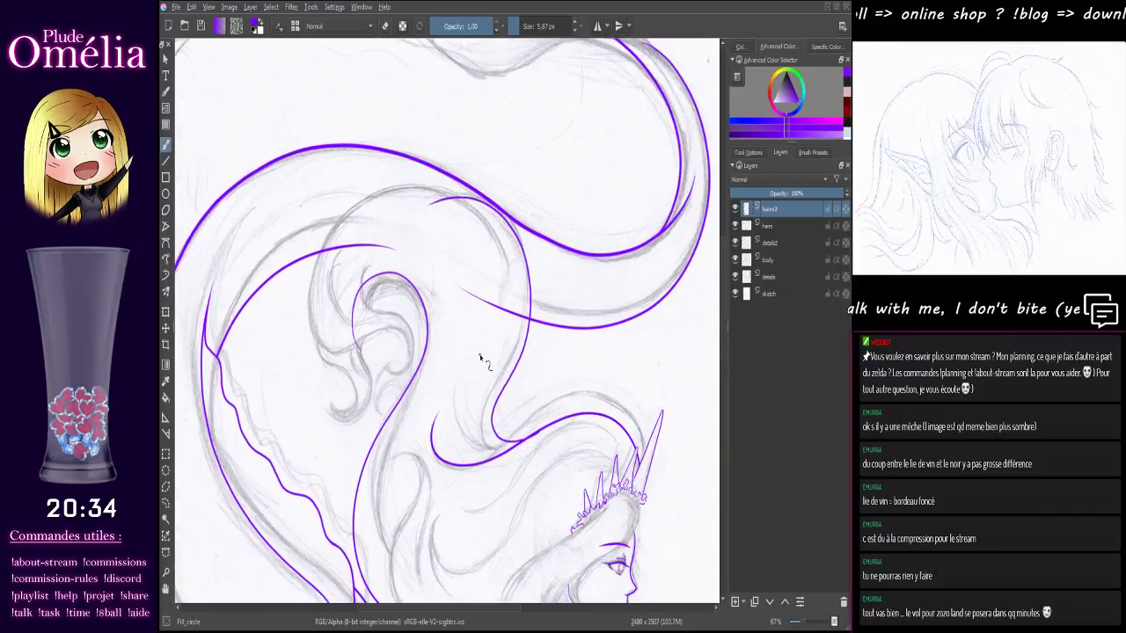
{"action": "key", "text": "ctrl+plus"}
{"action": "scroll", "coordinate": [493, 309], "scroll_direction": "up", "scroll_amount": 2}
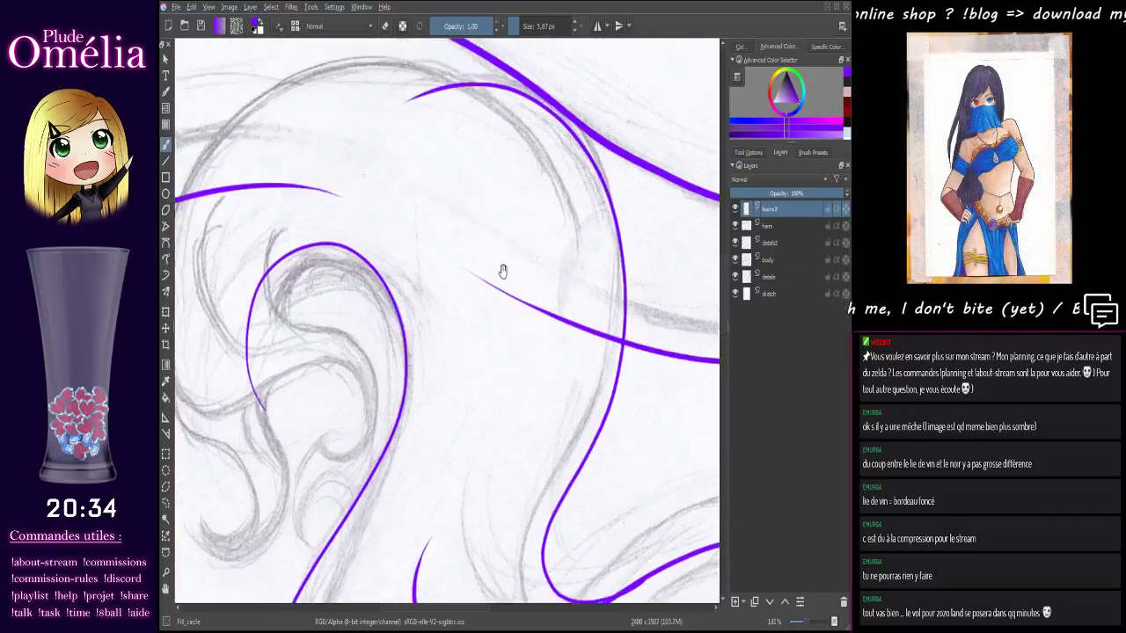
{"action": "left_click", "coordinate": [735, 226]}
{"action": "left_click", "coordinate": [735, 226]}
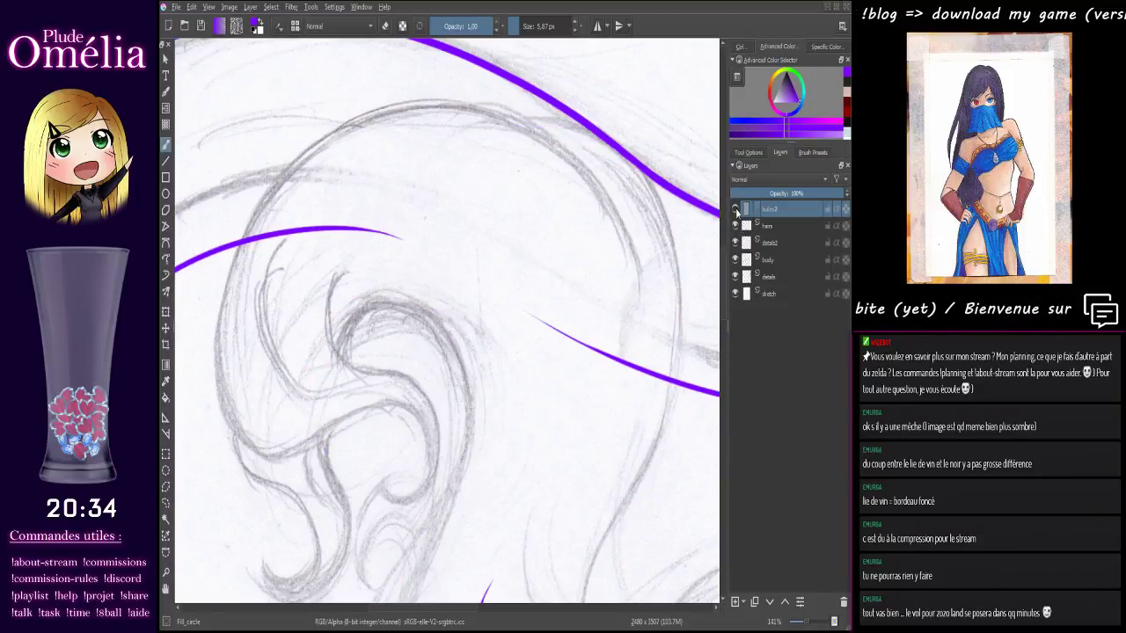
{"action": "left_click", "coordinate": [736, 226]}
{"action": "left_click", "coordinate": [735, 227]}
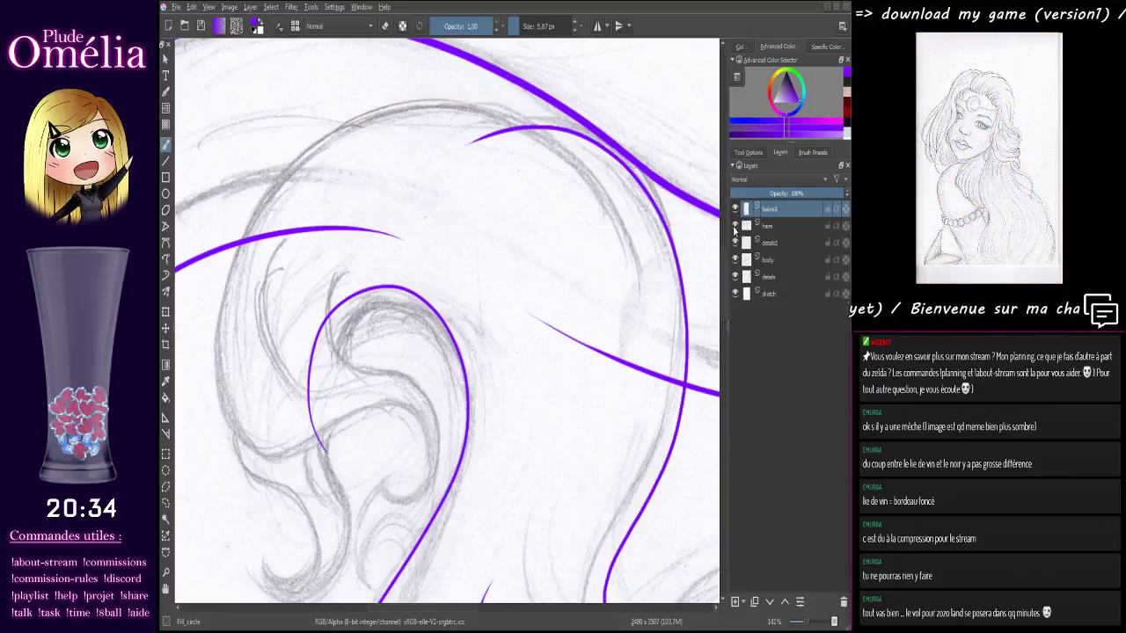
- Select the hairs layer and check which hair strands it holds by hiding and showing it
{"action": "left_click", "coordinate": [770, 229]}
{"action": "left_click_drag", "start_coordinate": [512, 445], "coordinate": [457, 118]}
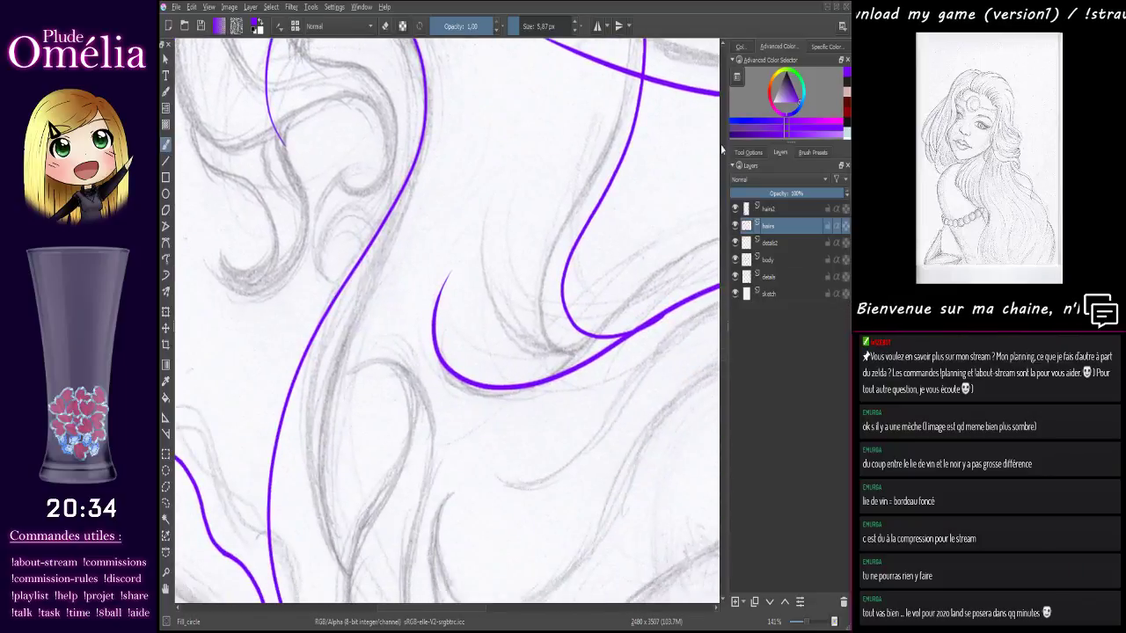
{"action": "left_click", "coordinate": [735, 226]}
{"action": "left_click", "coordinate": [735, 227]}
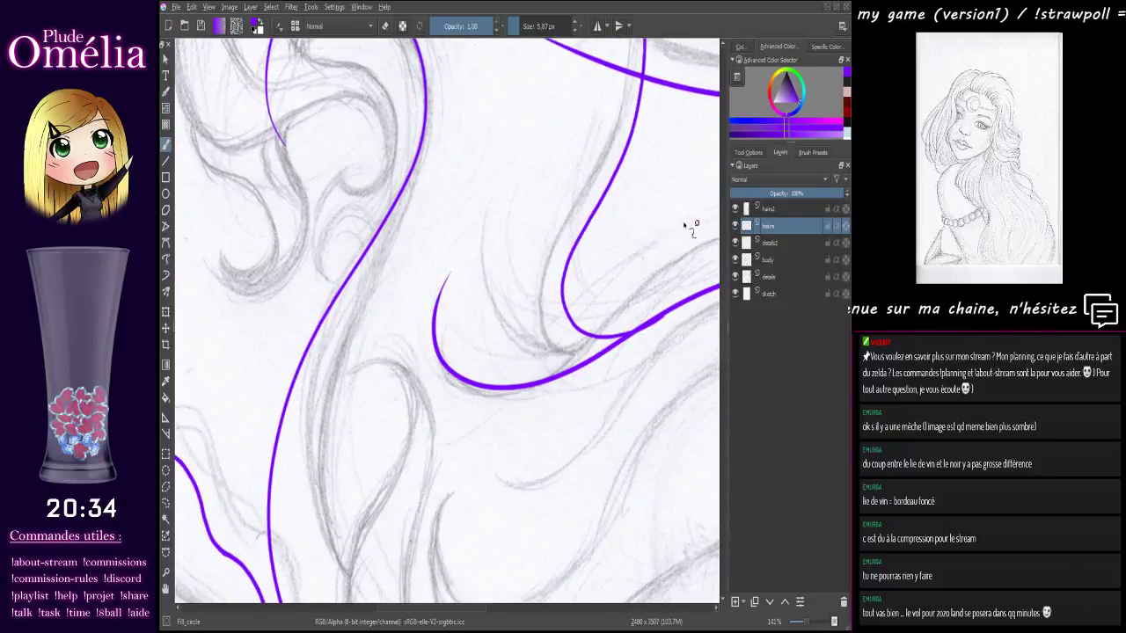
- On the hairs layer, try the large arched strand from beside the tail loop down to a hooked tip, redoing the stroke once
{"action": "mouse_move", "coordinate": [433, 220]}
{"action": "left_mouse_down"}
{"action": "mouse_move", "coordinate": [463, 372]}
{"action": "mouse_move", "coordinate": [436, 312]}
{"action": "mouse_move", "coordinate": [453, 356]}
{"action": "left_mouse_up"}
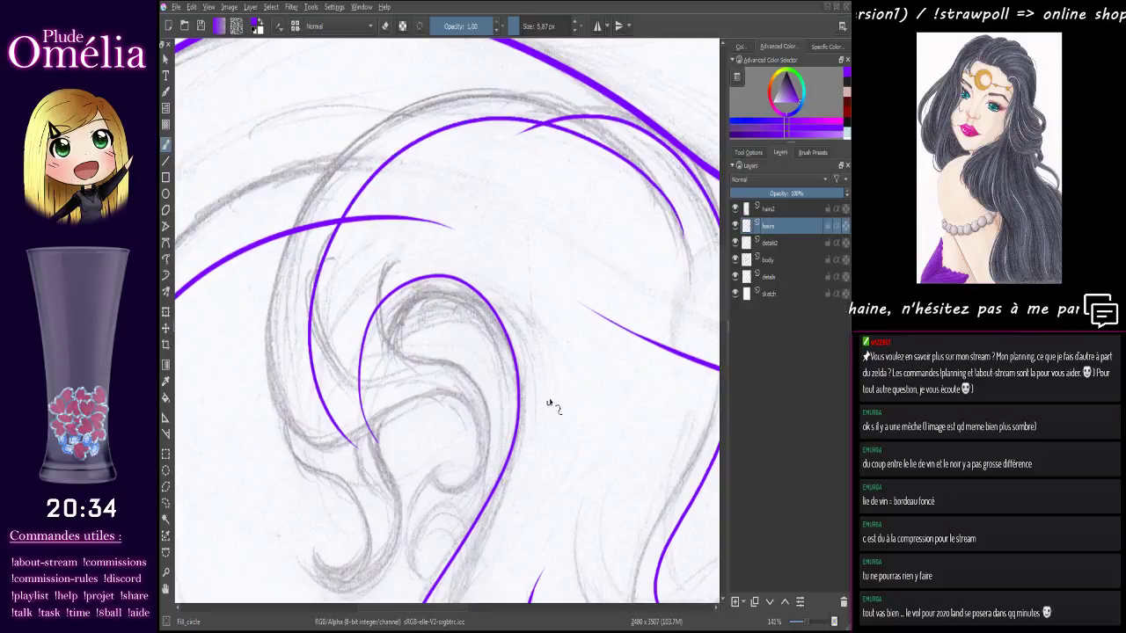
{"action": "mouse_move", "coordinate": [680, 227]}
{"action": "left_mouse_down"}
{"action": "mouse_move", "coordinate": [563, 111]}
{"action": "mouse_move", "coordinate": [296, 321]}
{"action": "mouse_move", "coordinate": [422, 477]}
{"action": "left_mouse_up"}
{"action": "key", "text": "ctrl+z"}
{"action": "mouse_move", "coordinate": [667, 230]}
{"action": "left_mouse_down"}
{"action": "mouse_move", "coordinate": [669, 204]}
{"action": "mouse_move", "coordinate": [582, 106]}
{"action": "mouse_move", "coordinate": [345, 122]}
{"action": "mouse_move", "coordinate": [269, 314]}
{"action": "mouse_move", "coordinate": [246, 497]}
{"action": "mouse_move", "coordinate": [331, 300]}
{"action": "left_mouse_up"}
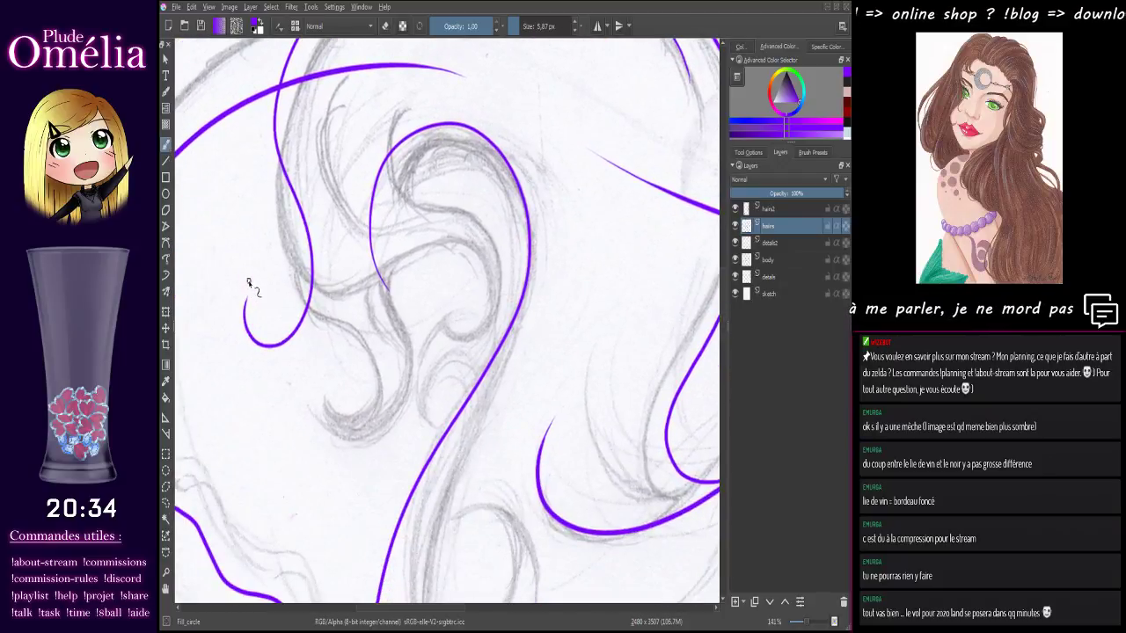
- Try the lower edge of the curl from the hooked tip toward the inner curls several times, undoing each stroke
{"action": "left_click_drag", "start_coordinate": [246, 299], "coordinate": [392, 400]}
{"action": "key", "text": "ctrl+z"}
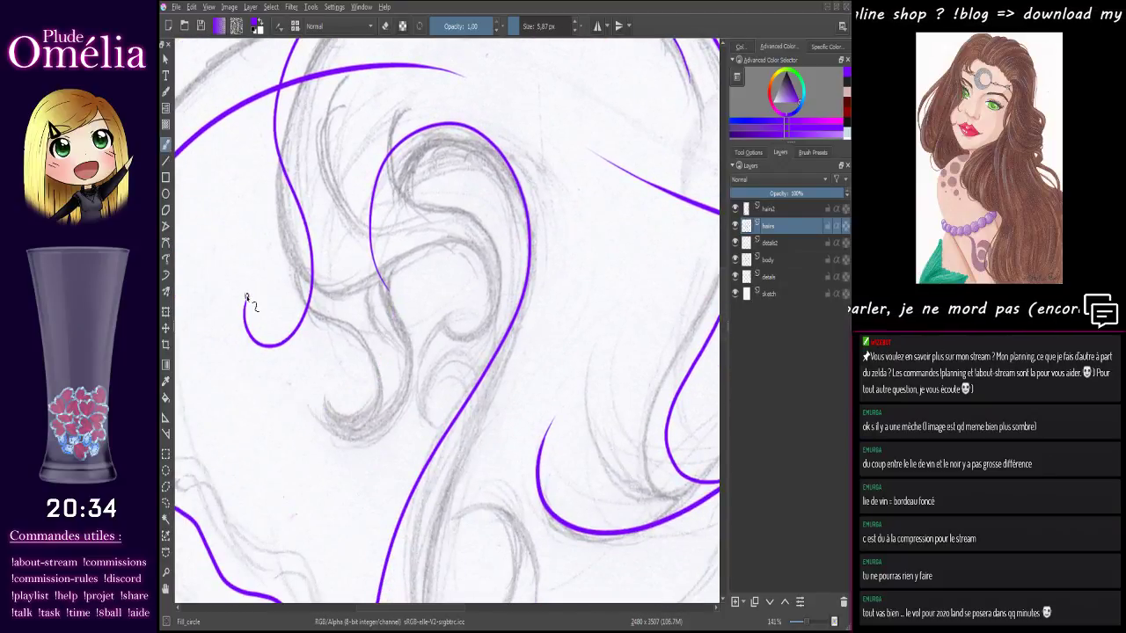
{"action": "left_click_drag", "start_coordinate": [246, 299], "coordinate": [391, 400]}
{"action": "key", "text": "ctrl+z"}
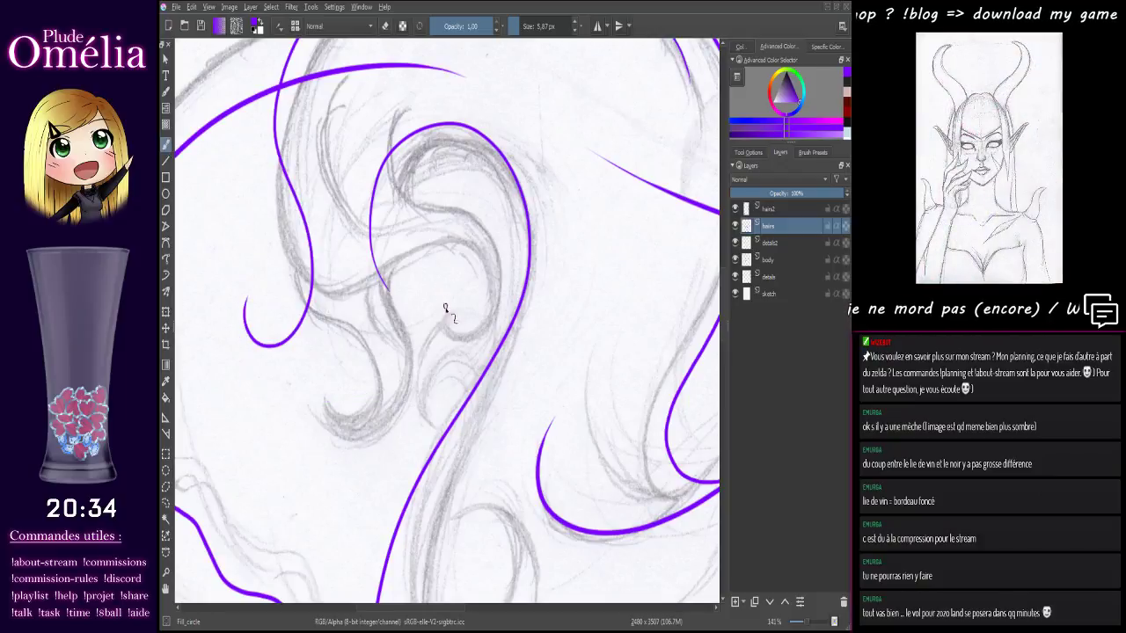
{"action": "mouse_move", "coordinate": [446, 310]}
{"action": "left_mouse_down"}
{"action": "mouse_move", "coordinate": [234, 334]}
{"action": "mouse_move", "coordinate": [384, 384]}
{"action": "mouse_move", "coordinate": [426, 351]}
{"action": "left_mouse_up"}
{"action": "key", "text": "ctrl+z"}
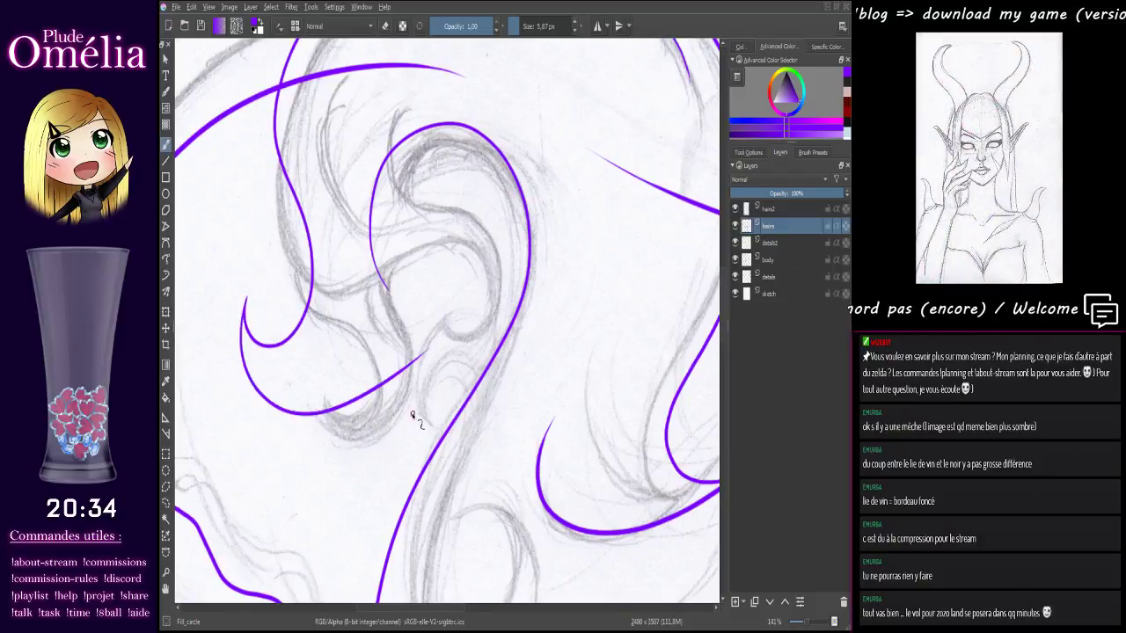
{"action": "key", "text": "ctrl+z"}
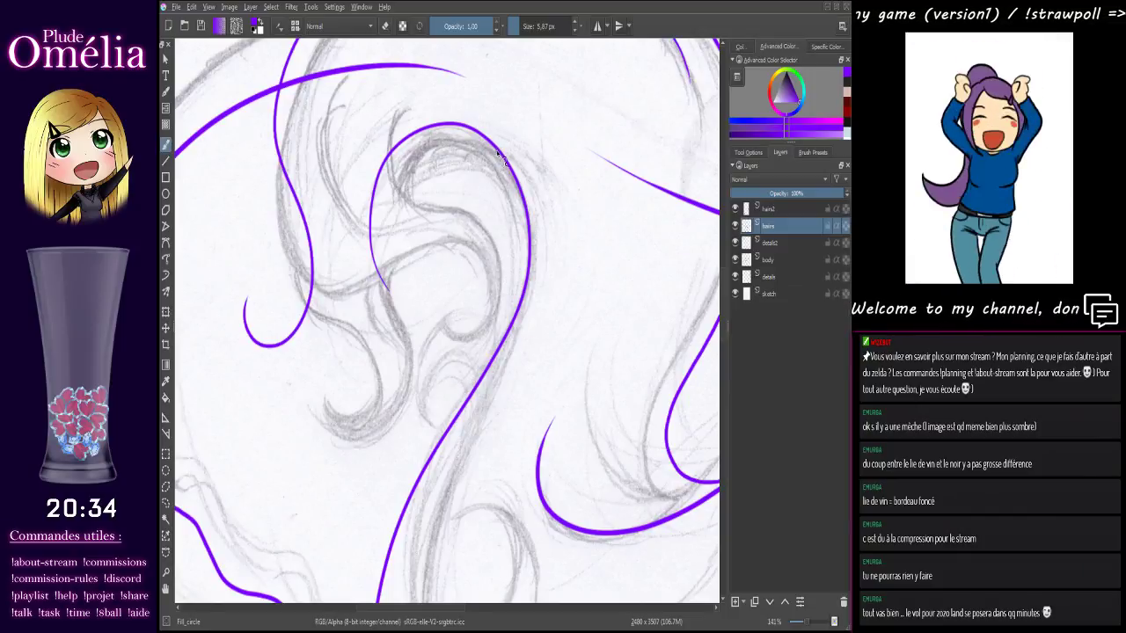
- Try an inner strand from the top of the small hair loop across its outline, and check it by toggling the hairs layer
{"action": "mouse_move", "coordinate": [497, 151]}
{"action": "left_mouse_down"}
{"action": "mouse_move", "coordinate": [453, 191]}
{"action": "mouse_move", "coordinate": [452, 374]}
{"action": "left_mouse_up"}
{"action": "key", "text": "ctrl+z"}
{"action": "mouse_move", "coordinate": [496, 149]}
{"action": "left_mouse_down"}
{"action": "mouse_move", "coordinate": [473, 168]}
{"action": "mouse_move", "coordinate": [519, 347]}
{"action": "left_mouse_up"}
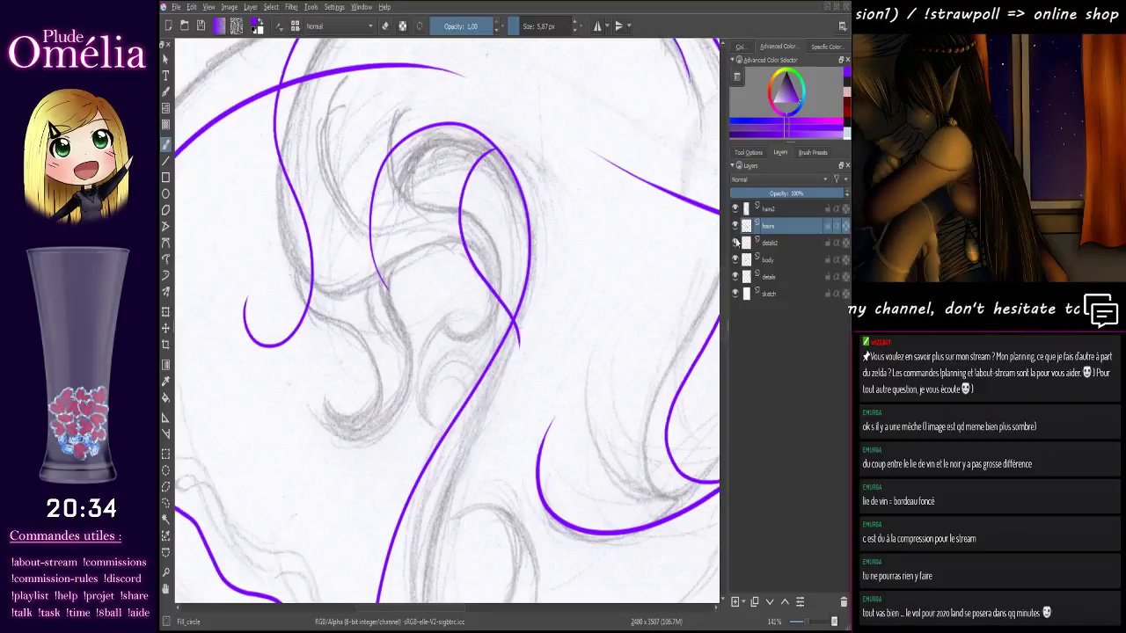
{"action": "left_click", "coordinate": [735, 227]}
{"action": "left_click", "coordinate": [736, 227]}
{"action": "left_click_drag", "start_coordinate": [537, 336], "coordinate": [581, 316]}
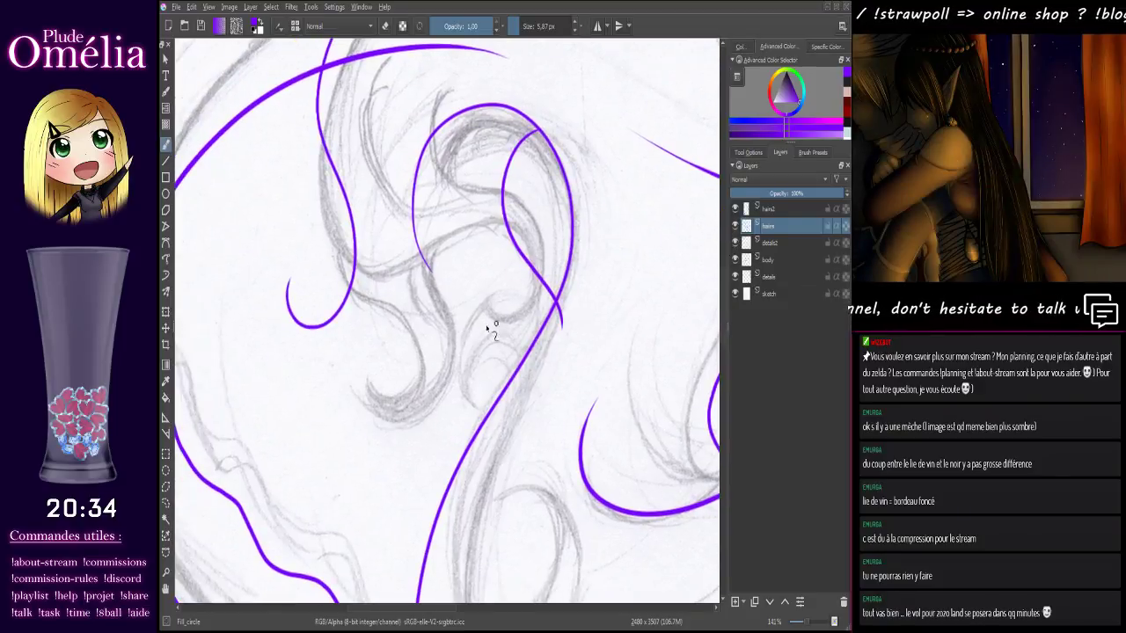
- On the hairs2 layer, try the rounded underside of the curl from the hooked tip, redoing the stroke a few times
{"action": "left_click", "coordinate": [766, 212]}
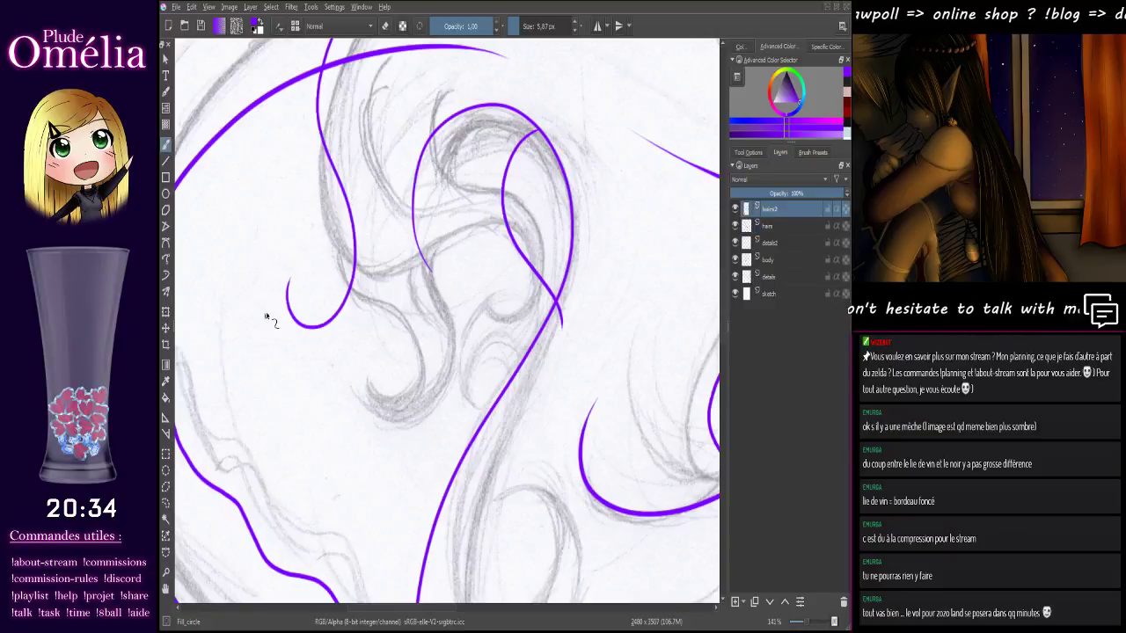
{"action": "mouse_move", "coordinate": [291, 269]}
{"action": "left_mouse_down"}
{"action": "mouse_move", "coordinate": [414, 340]}
{"action": "mouse_move", "coordinate": [538, 293]}
{"action": "left_mouse_up"}
{"action": "key", "text": "ctrl+z"}
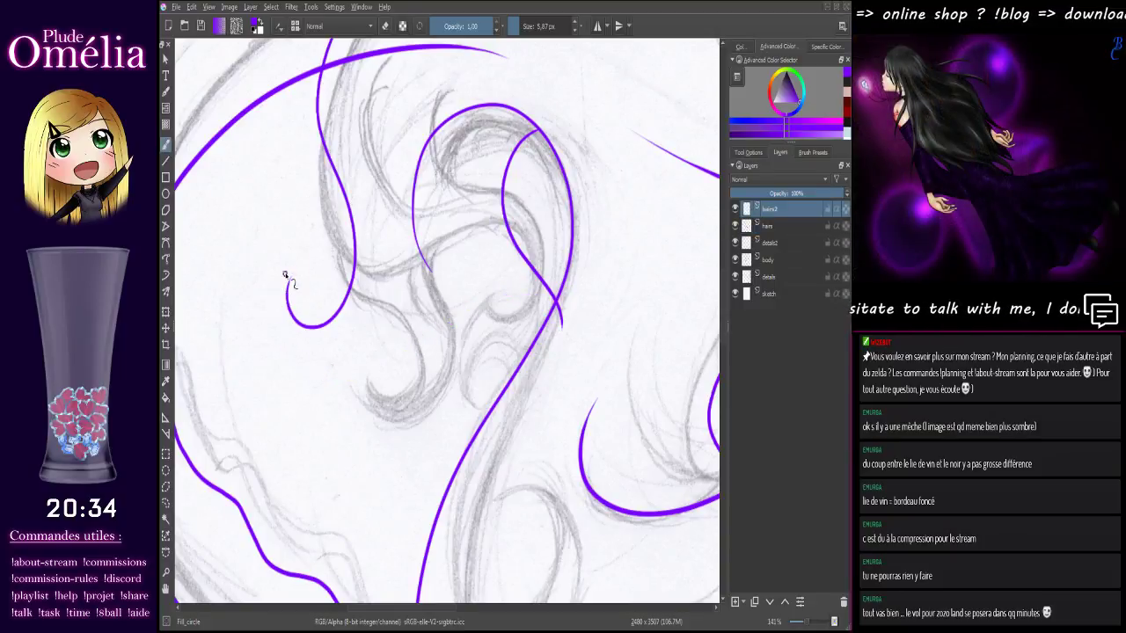
{"action": "mouse_move", "coordinate": [286, 275]}
{"action": "left_mouse_down"}
{"action": "mouse_move", "coordinate": [467, 296]}
{"action": "mouse_move", "coordinate": [473, 251]}
{"action": "left_mouse_up"}
{"action": "key", "text": "ctrl+z"}
{"action": "mouse_move", "coordinate": [289, 272]}
{"action": "left_mouse_down"}
{"action": "mouse_move", "coordinate": [296, 312]}
{"action": "mouse_move", "coordinate": [461, 277]}
{"action": "left_mouse_up"}
{"action": "left_click_drag", "start_coordinate": [477, 324], "coordinate": [417, 440]}
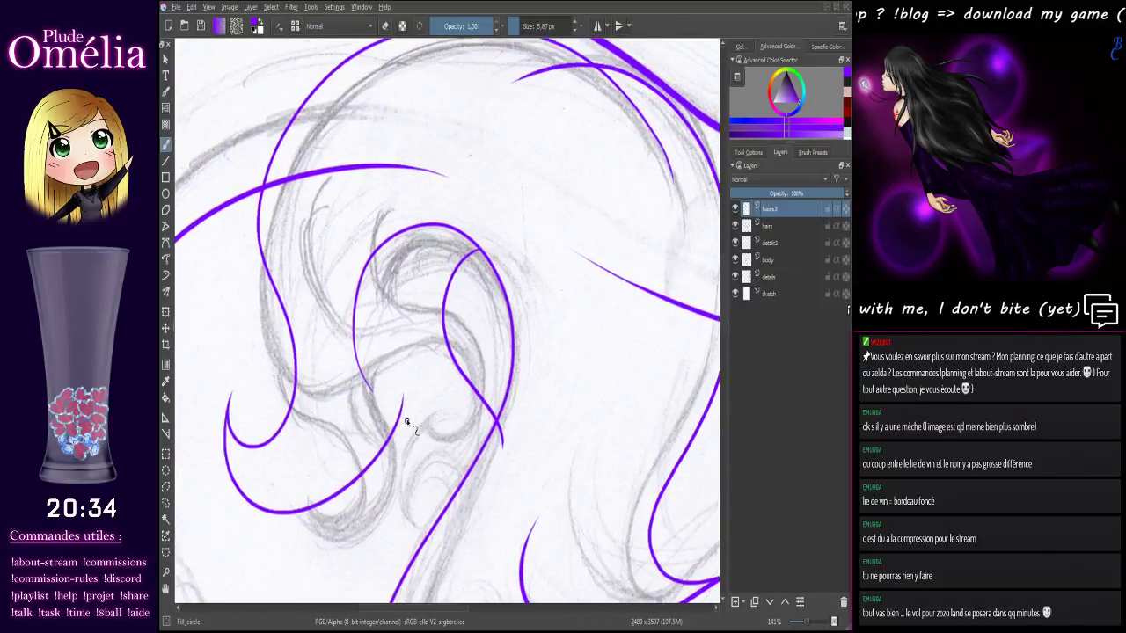
{"action": "mouse_move", "coordinate": [425, 350]}
{"action": "left_mouse_down"}
{"action": "mouse_move", "coordinate": [454, 266]}
{"action": "mouse_move", "coordinate": [401, 322]}
{"action": "mouse_move", "coordinate": [477, 274]}
{"action": "left_mouse_up"}
- Hide the sketch layer to examine the hair line art alone, and show the sketch again
{"action": "left_click", "coordinate": [735, 293]}
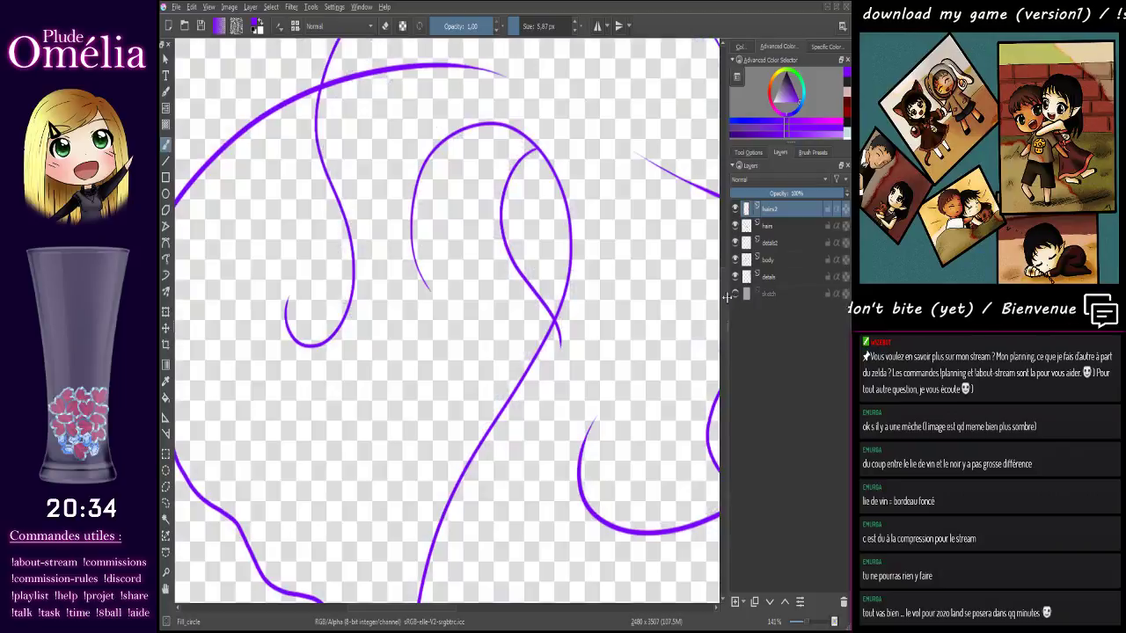
{"action": "left_click_drag", "start_coordinate": [411, 331], "coordinate": [421, 292]}
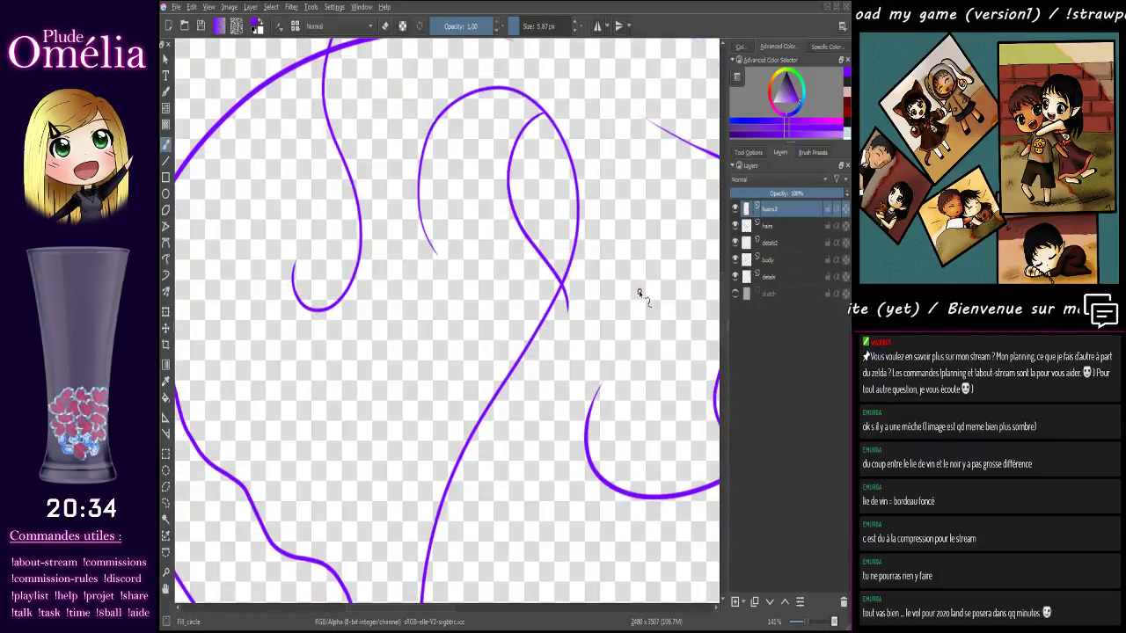
{"action": "scroll", "coordinate": [639, 295], "scroll_direction": "down", "scroll_amount": 3}
{"action": "left_click", "coordinate": [735, 293]}
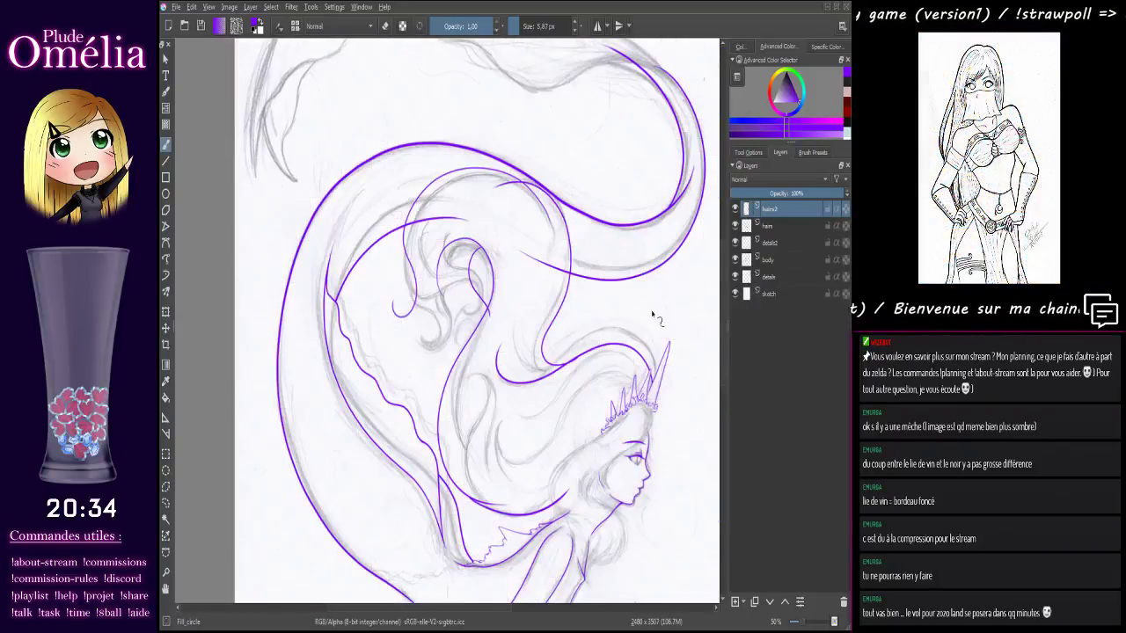
{"action": "left_click_drag", "start_coordinate": [520, 322], "coordinate": [500, 307]}
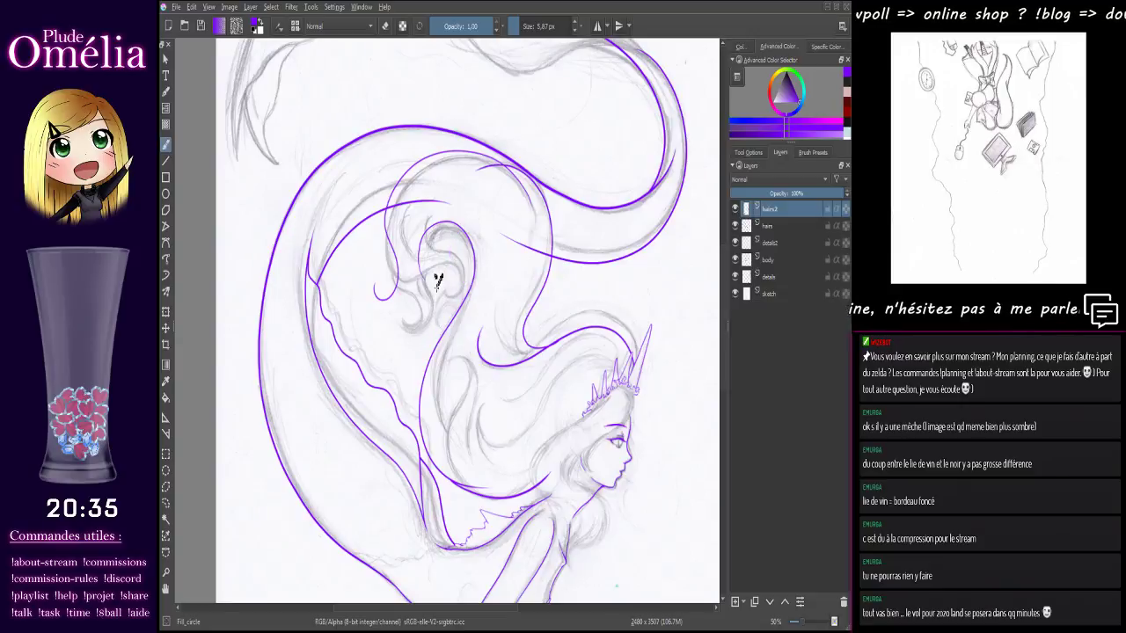
- Undo the large arched strand and the long S-shaped strand beside it, and check the remaining hairs2 lines by toggling that layer
{"action": "key", "text": "ctrl+z"}
{"action": "key", "text": "ctrl+z"}
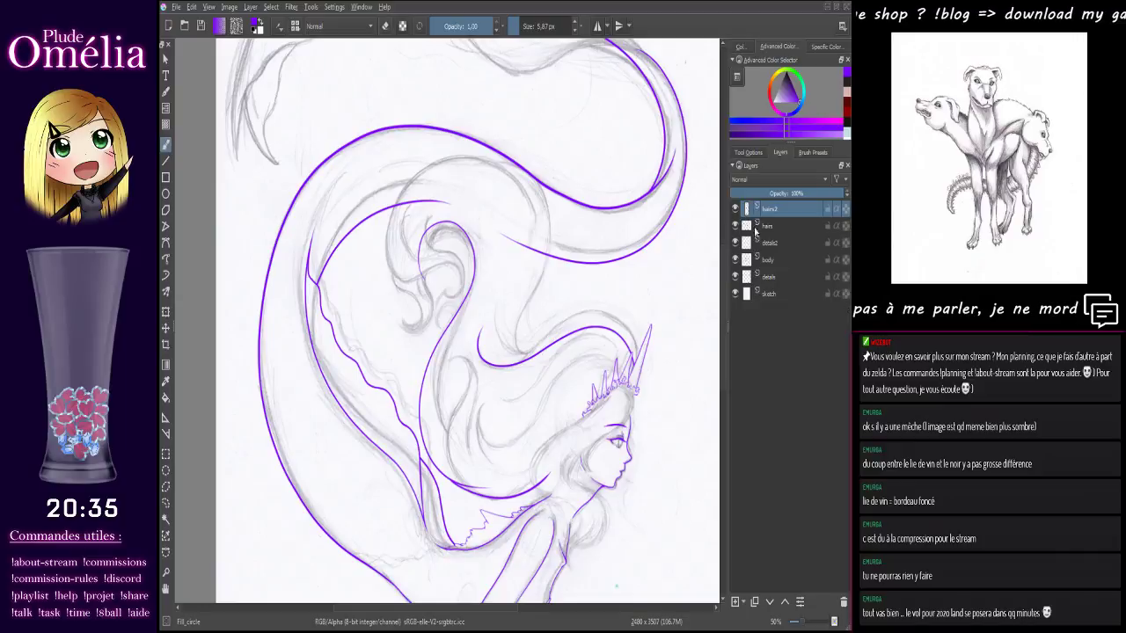
{"action": "left_click", "coordinate": [735, 210]}
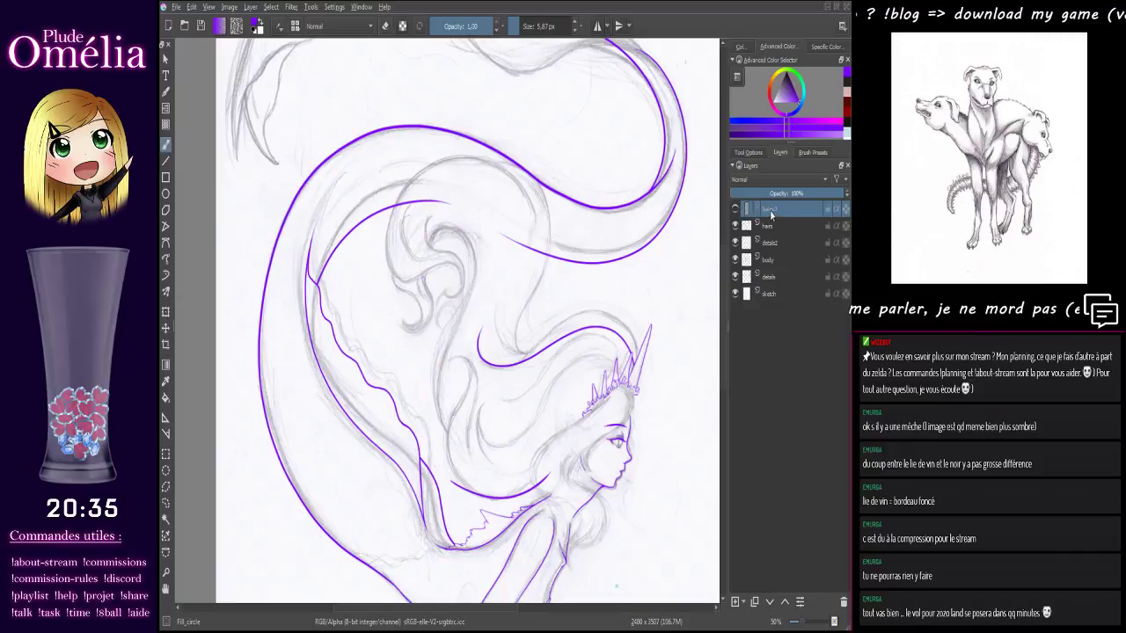
{"action": "left_click", "coordinate": [735, 209]}
- On the hairs layer, ink the S-shaped curl through the small hair loop down to its hooked end, redoing the stroke until it fits
{"action": "key", "text": "ctrl+plus"}
{"action": "key", "text": "ctrl+plus"}
{"action": "key", "text": "ctrl+plus"}
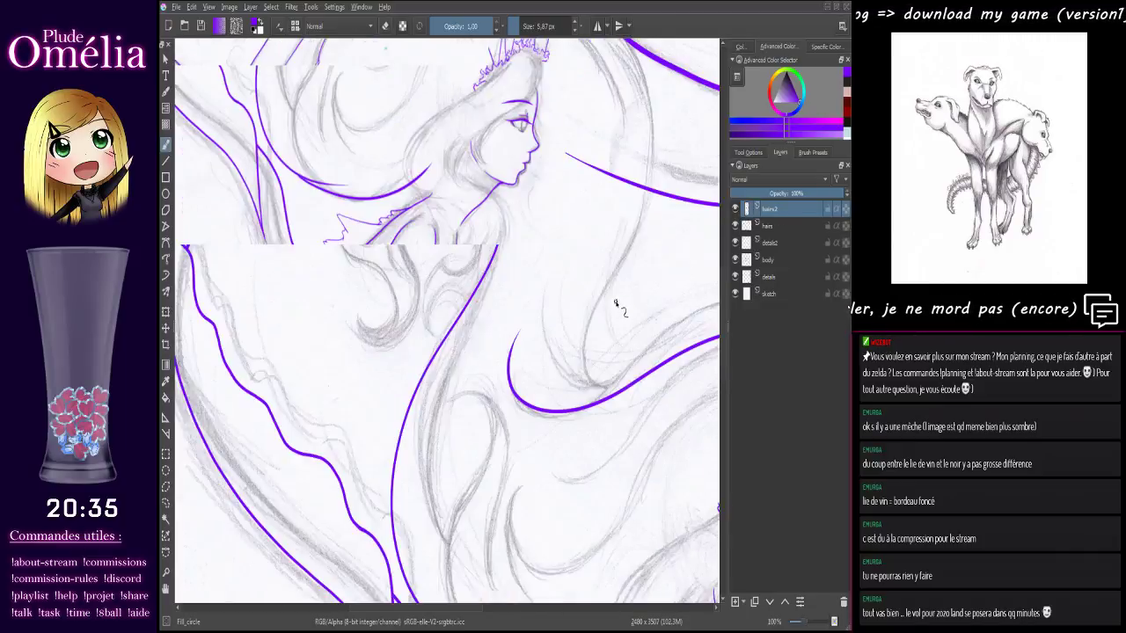
{"action": "left_click_drag", "start_coordinate": [515, 290], "coordinate": [523, 596]}
{"action": "left_click_drag", "start_coordinate": [456, 319], "coordinate": [429, 276]}
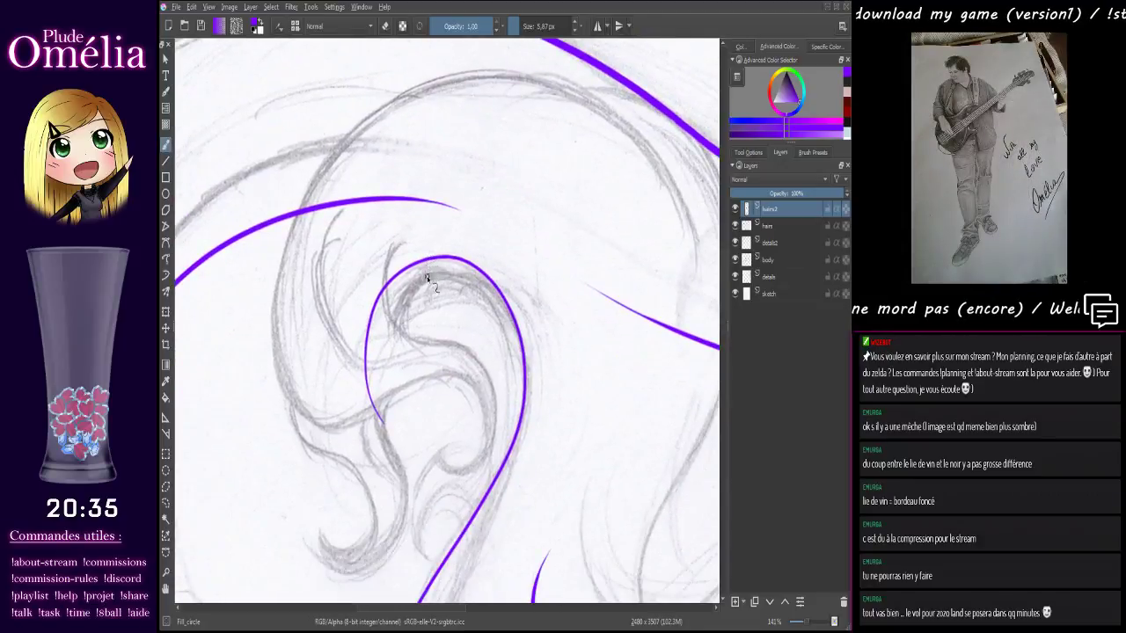
{"action": "key", "text": "ctrl+plus"}
{"action": "left_click_drag", "start_coordinate": [407, 346], "coordinate": [400, 287]}
{"action": "left_click", "coordinate": [754, 225]}
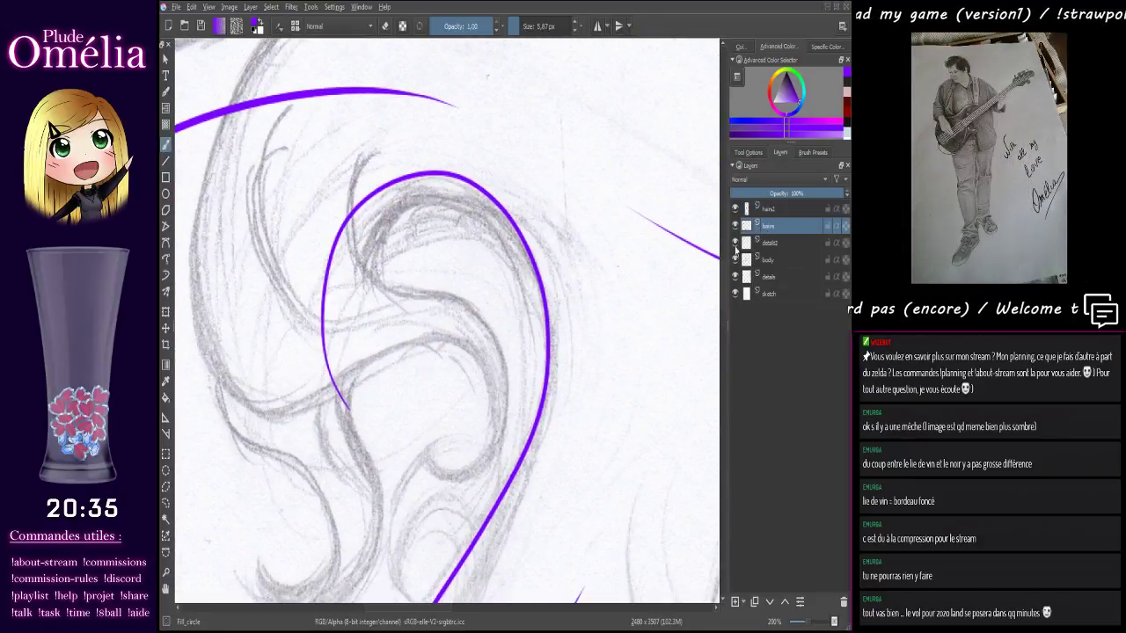
{"action": "scroll", "coordinate": [442, 290], "scroll_direction": "down", "scroll_amount": 2}
{"action": "mouse_move", "coordinate": [380, 113]}
{"action": "left_mouse_down"}
{"action": "mouse_move", "coordinate": [414, 232]}
{"action": "mouse_move", "coordinate": [402, 428]}
{"action": "left_mouse_up"}
{"action": "key", "text": "ctrl+z"}
{"action": "mouse_move", "coordinate": [393, 112]}
{"action": "left_mouse_down"}
{"action": "mouse_move", "coordinate": [427, 257]}
{"action": "mouse_move", "coordinate": [409, 440]}
{"action": "left_mouse_up"}
{"action": "key", "text": "ctrl+z"}
{"action": "mouse_move", "coordinate": [392, 98]}
{"action": "left_mouse_down"}
{"action": "mouse_move", "coordinate": [372, 117]}
{"action": "mouse_move", "coordinate": [516, 322]}
{"action": "mouse_move", "coordinate": [415, 422]}
{"action": "left_mouse_up"}
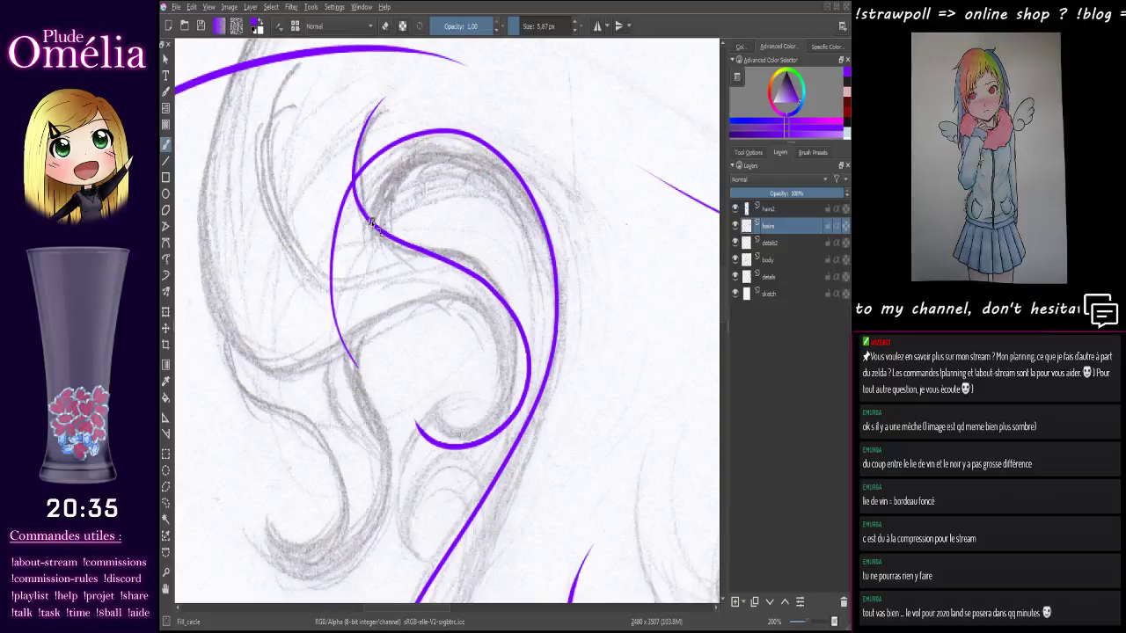
- On the hairs2 layer, ink a short curve joining the S-shaped curl to the top of the loop, redoing it until it fits
{"action": "left_click", "coordinate": [735, 210]}
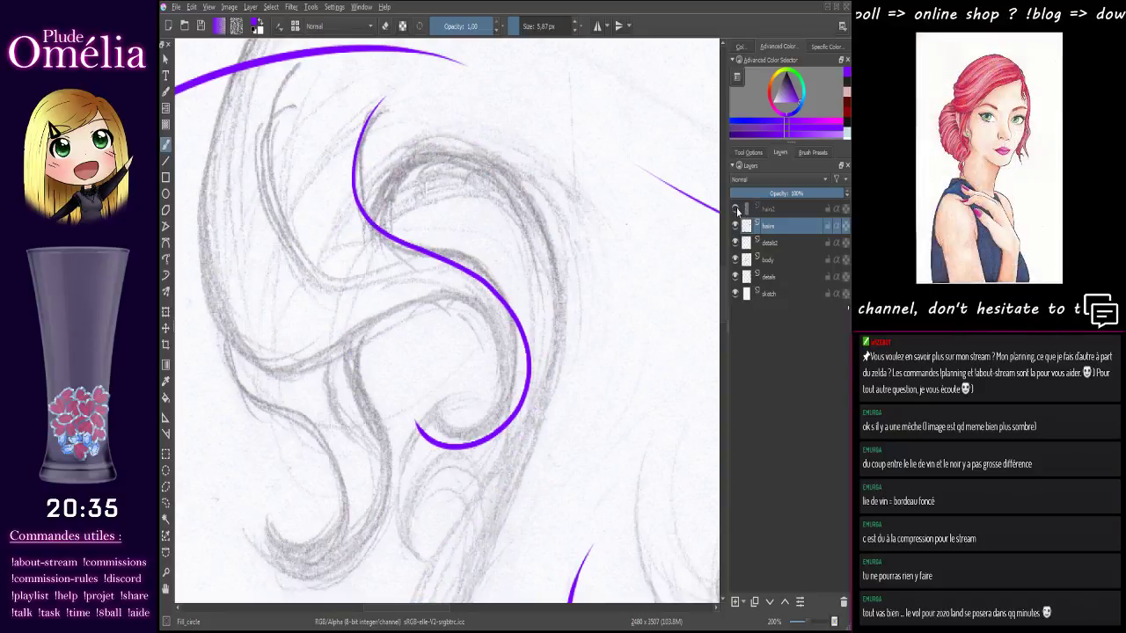
{"action": "left_click", "coordinate": [736, 210]}
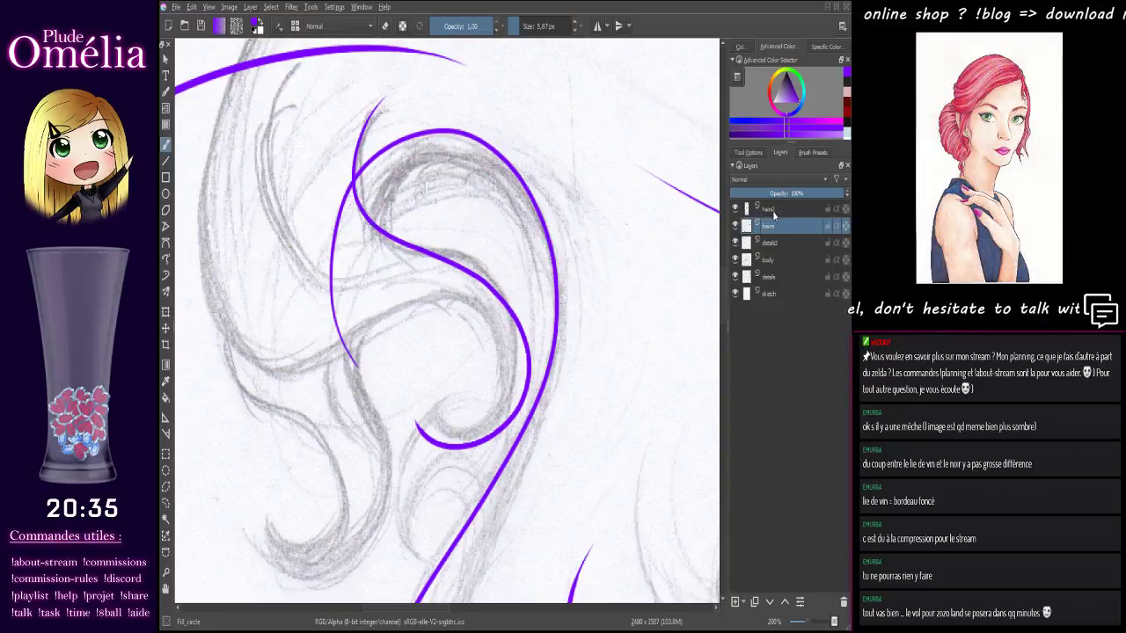
{"action": "left_click", "coordinate": [776, 212]}
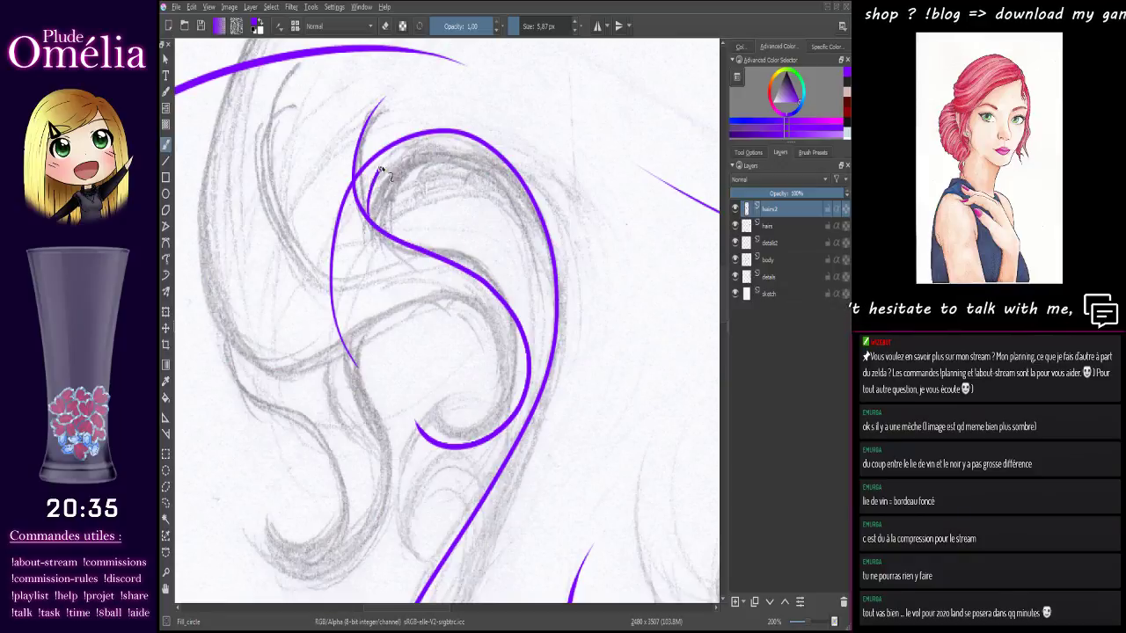
{"action": "mouse_move", "coordinate": [374, 227]}
{"action": "left_mouse_down"}
{"action": "mouse_move", "coordinate": [391, 146]}
{"action": "mouse_move", "coordinate": [488, 117]}
{"action": "left_mouse_up"}
{"action": "key", "text": "ctrl+z"}
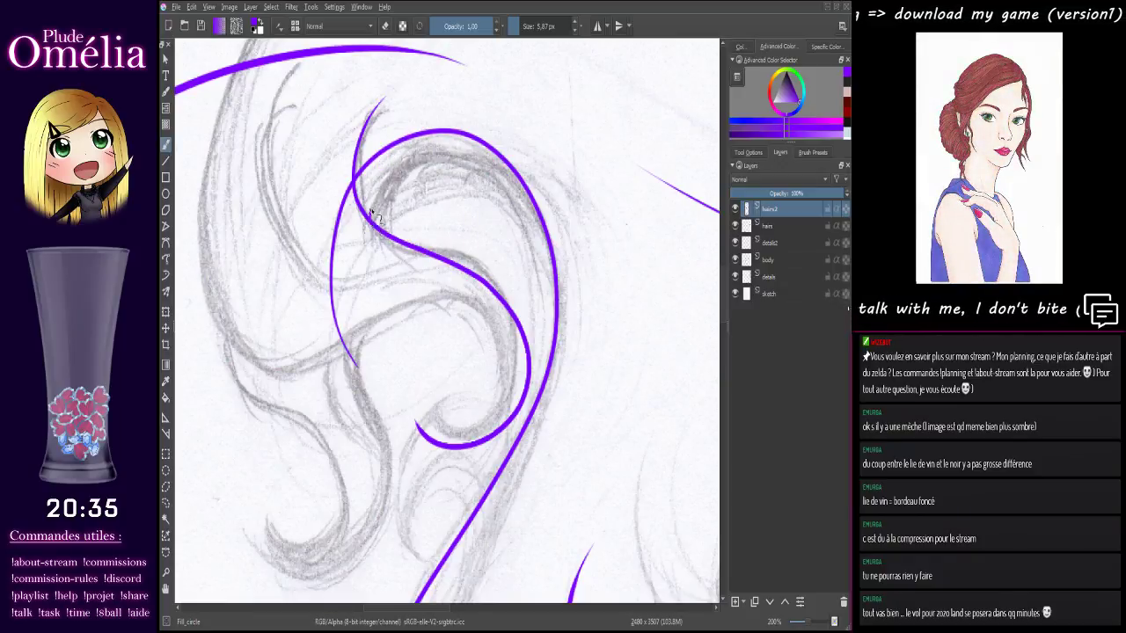
{"action": "left_click_drag", "start_coordinate": [374, 216], "coordinate": [503, 120]}
{"action": "key", "text": "ctrl+z"}
{"action": "left_click_drag", "start_coordinate": [370, 227], "coordinate": [434, 142]}
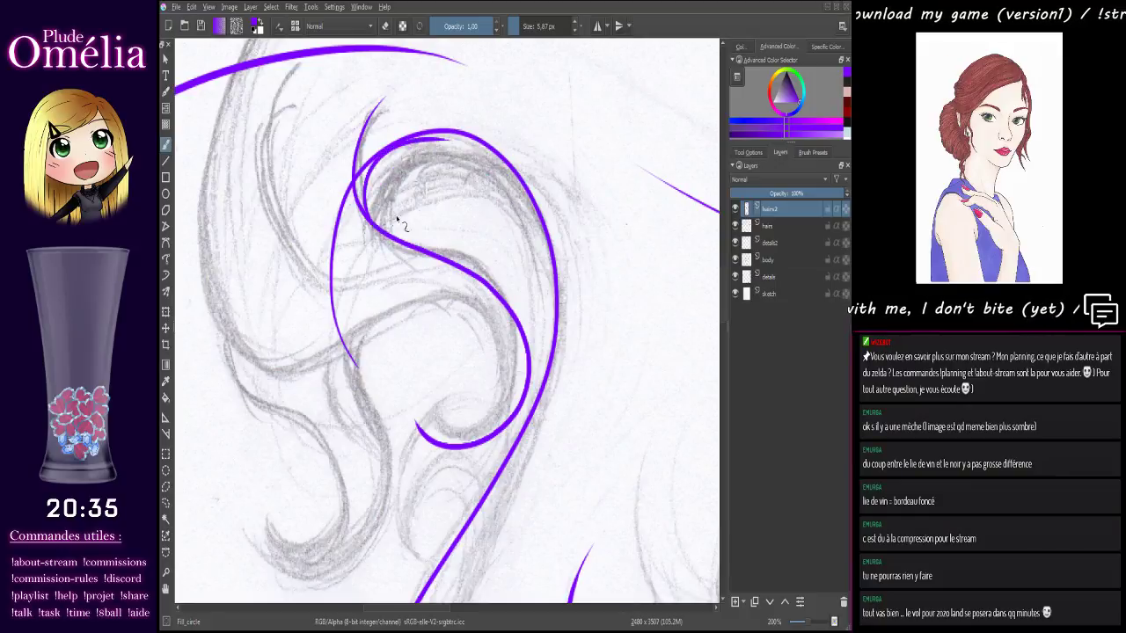
{"action": "key", "text": "ctrl+z"}
{"action": "left_click_drag", "start_coordinate": [382, 231], "coordinate": [455, 122]}
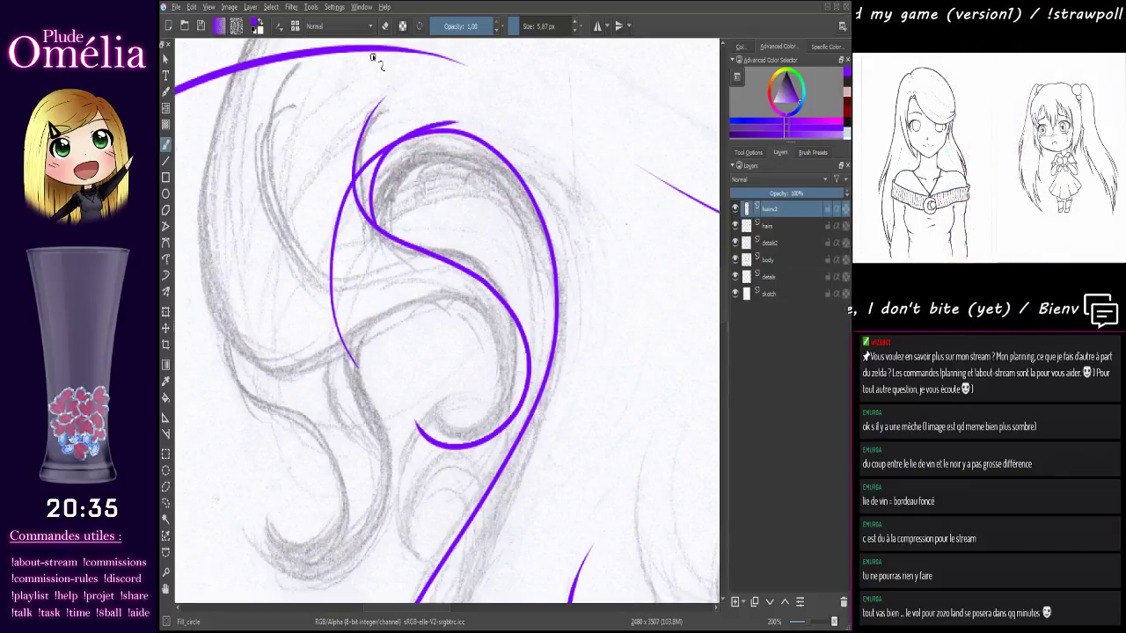
- Erase the overshooting end of the new joining curve above the top of the loop
{"action": "key", "text": "e"}
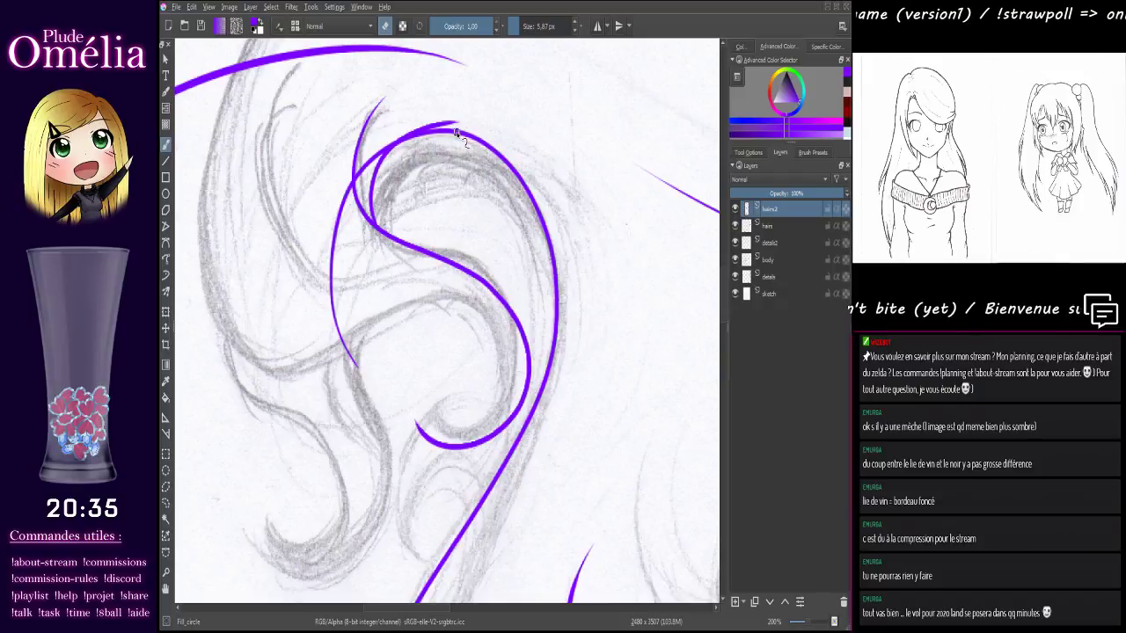
{"action": "key", "text": "ctrl+plus"}
{"action": "key", "text": "ctrl+plus"}
{"action": "key", "text": "ctrl+plus"}
{"action": "left_click_drag", "start_coordinate": [440, 123], "coordinate": [426, 514]}
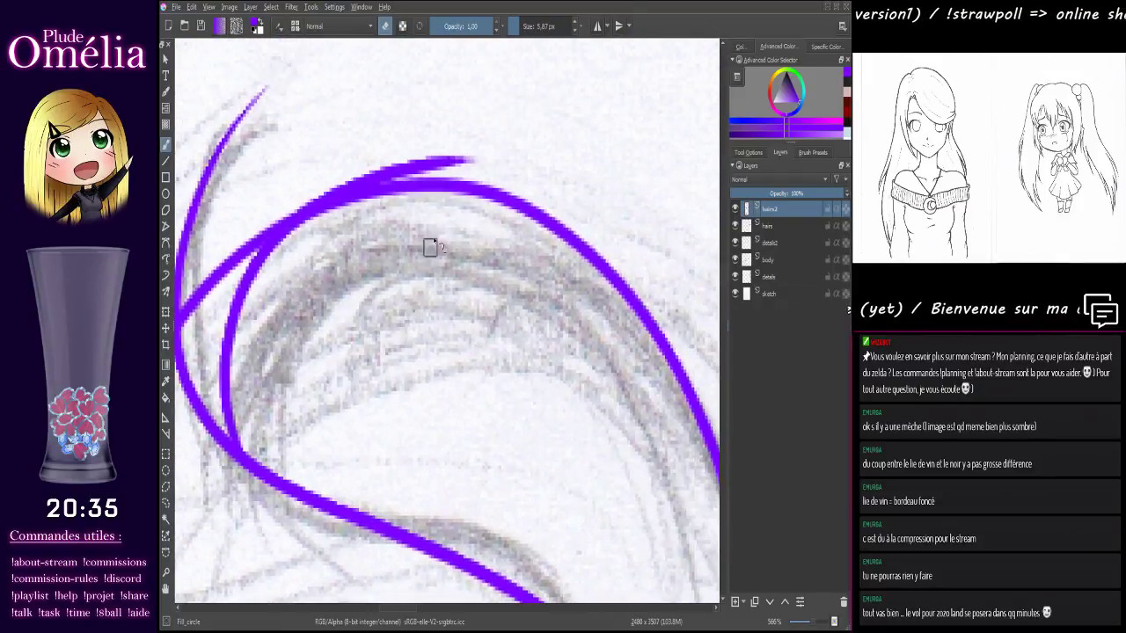
{"action": "mouse_move", "coordinate": [457, 160]}
{"action": "left_mouse_down"}
{"action": "mouse_move", "coordinate": [404, 161]}
{"action": "mouse_move", "coordinate": [415, 171]}
{"action": "mouse_move", "coordinate": [381, 176]}
{"action": "mouse_move", "coordinate": [426, 171]}
{"action": "left_mouse_up"}
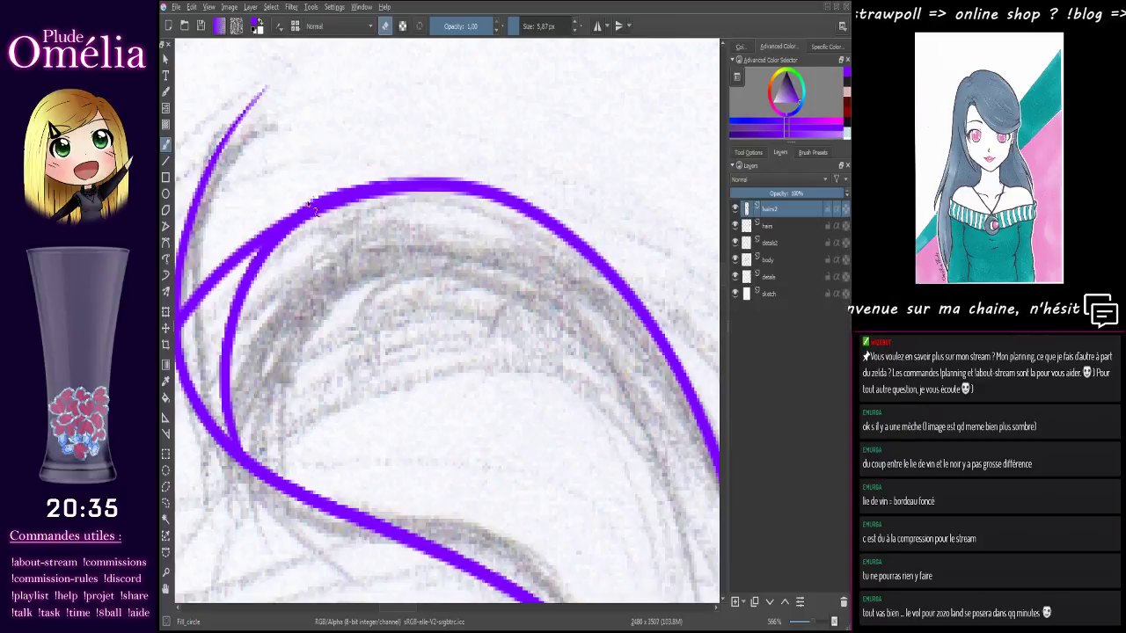
- Erase the loop's old outer arc beyond the joining curve down to its lower tip, and switch back from erasing to painting
{"action": "mouse_move", "coordinate": [281, 221]}
{"action": "left_mouse_down"}
{"action": "mouse_move", "coordinate": [211, 296]}
{"action": "mouse_move", "coordinate": [498, 119]}
{"action": "left_mouse_up"}
{"action": "mouse_move", "coordinate": [399, 139]}
{"action": "left_mouse_down"}
{"action": "mouse_move", "coordinate": [344, 244]}
{"action": "mouse_move", "coordinate": [310, 347]}
{"action": "left_mouse_up"}
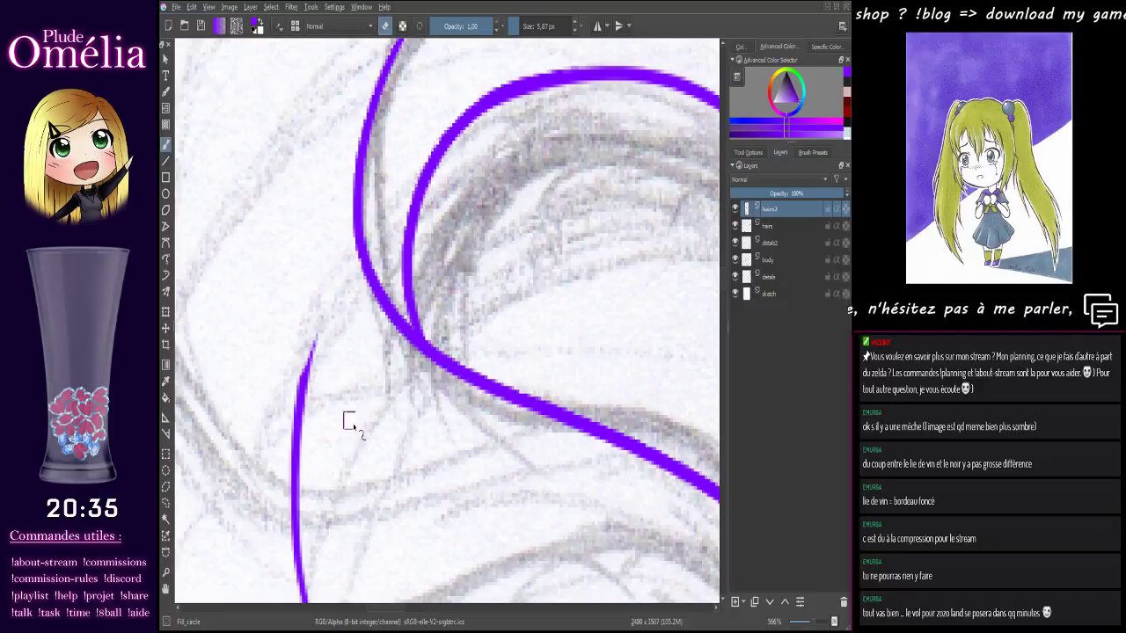
{"action": "mouse_move", "coordinate": [351, 422]}
{"action": "left_mouse_down"}
{"action": "mouse_move", "coordinate": [303, 159]}
{"action": "mouse_move", "coordinate": [289, 206]}
{"action": "mouse_move", "coordinate": [293, 395]}
{"action": "mouse_move", "coordinate": [360, 563]}
{"action": "left_mouse_up"}
{"action": "key", "text": "ctrl+minus"}
{"action": "key", "text": "ctrl+minus"}
{"action": "key", "text": "ctrl+minus"}
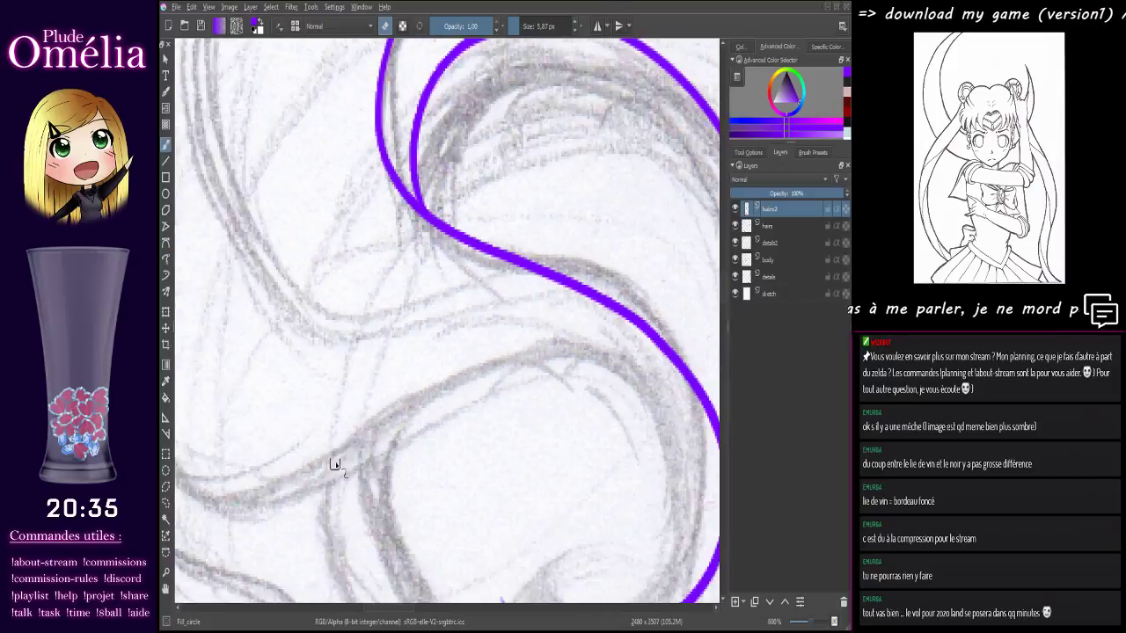
{"action": "mouse_move", "coordinate": [451, 421]}
{"action": "left_mouse_down"}
{"action": "mouse_move", "coordinate": [420, 355]}
{"action": "mouse_move", "coordinate": [427, 442]}
{"action": "mouse_move", "coordinate": [456, 365]}
{"action": "left_mouse_up"}
{"action": "left_click", "coordinate": [387, 27]}
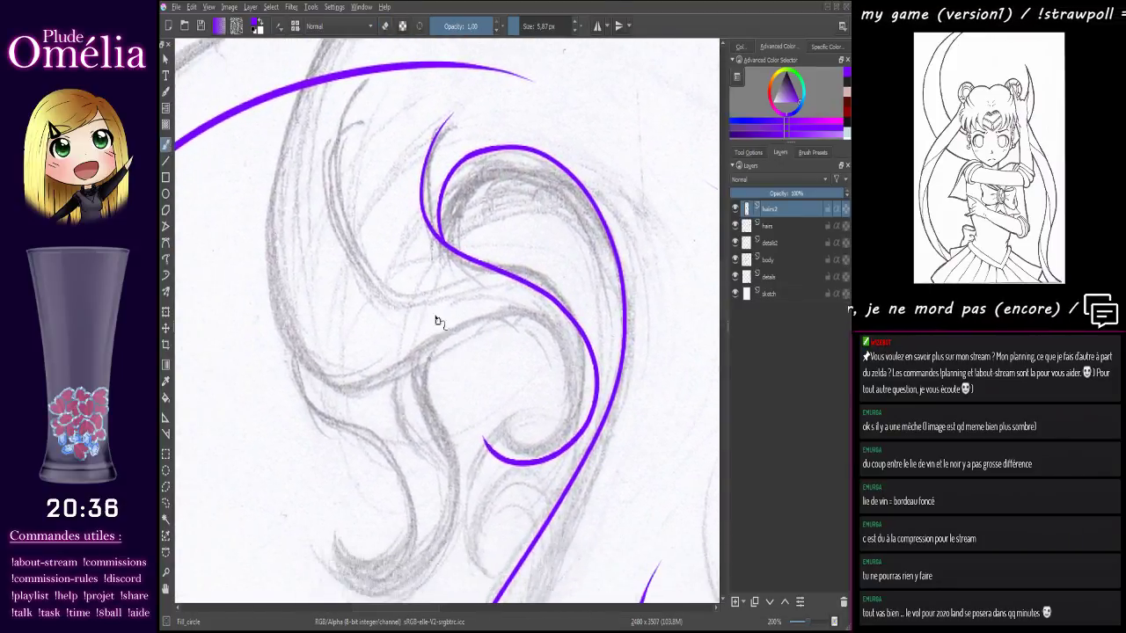
{"action": "left_click_drag", "start_coordinate": [339, 220], "coordinate": [183, 339]}
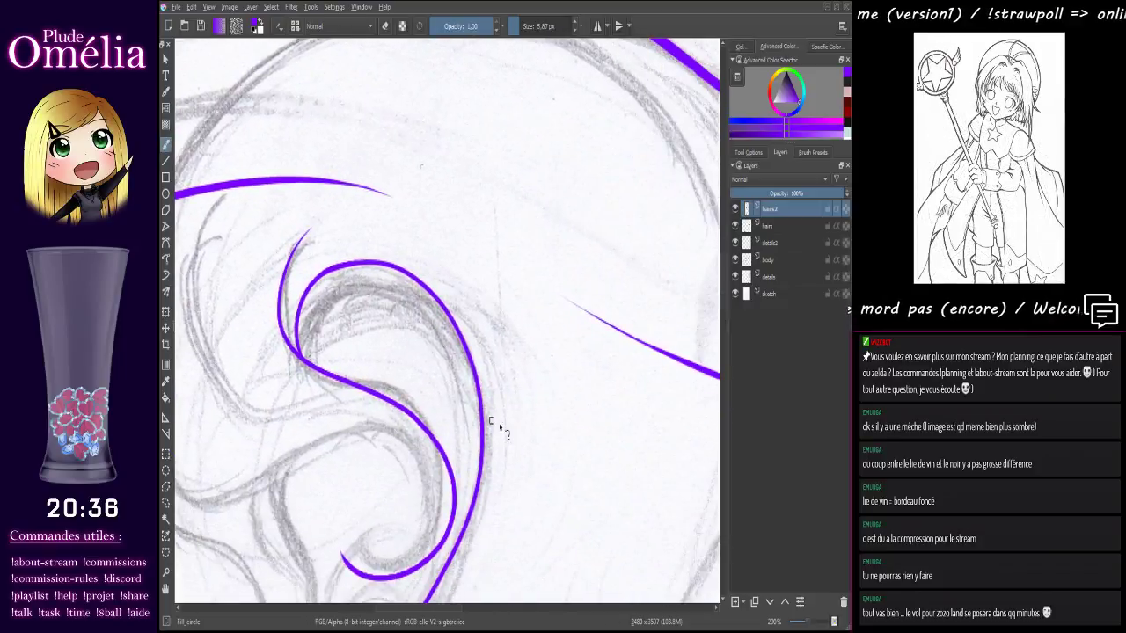
{"action": "left_click_drag", "start_coordinate": [492, 431], "coordinate": [590, 290]}
{"action": "left_click_drag", "start_coordinate": [387, 326], "coordinate": [406, 244]}
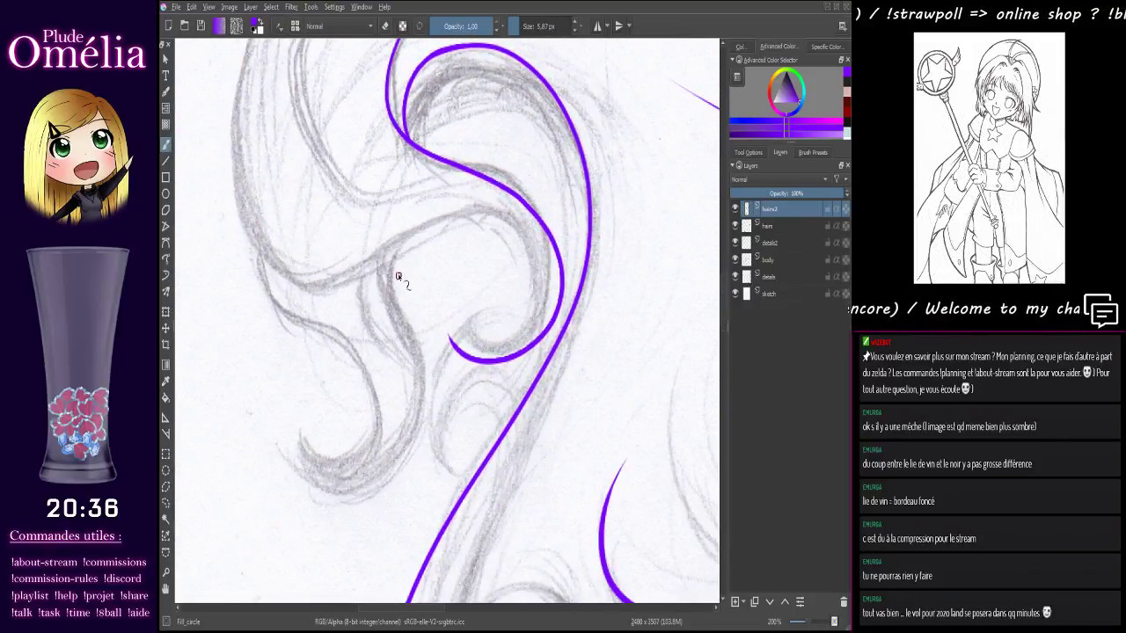
- Ink both edges of the small hooked lock beside the S-shaped curl on the hairs2 layer, redoing the strokes until they fit
{"action": "mouse_move", "coordinate": [384, 252]}
{"action": "left_mouse_down"}
{"action": "mouse_move", "coordinate": [410, 454]}
{"action": "mouse_move", "coordinate": [274, 479]}
{"action": "mouse_move", "coordinate": [428, 402]}
{"action": "mouse_move", "coordinate": [394, 252]}
{"action": "left_mouse_up"}
{"action": "key", "text": "ctrl+z"}
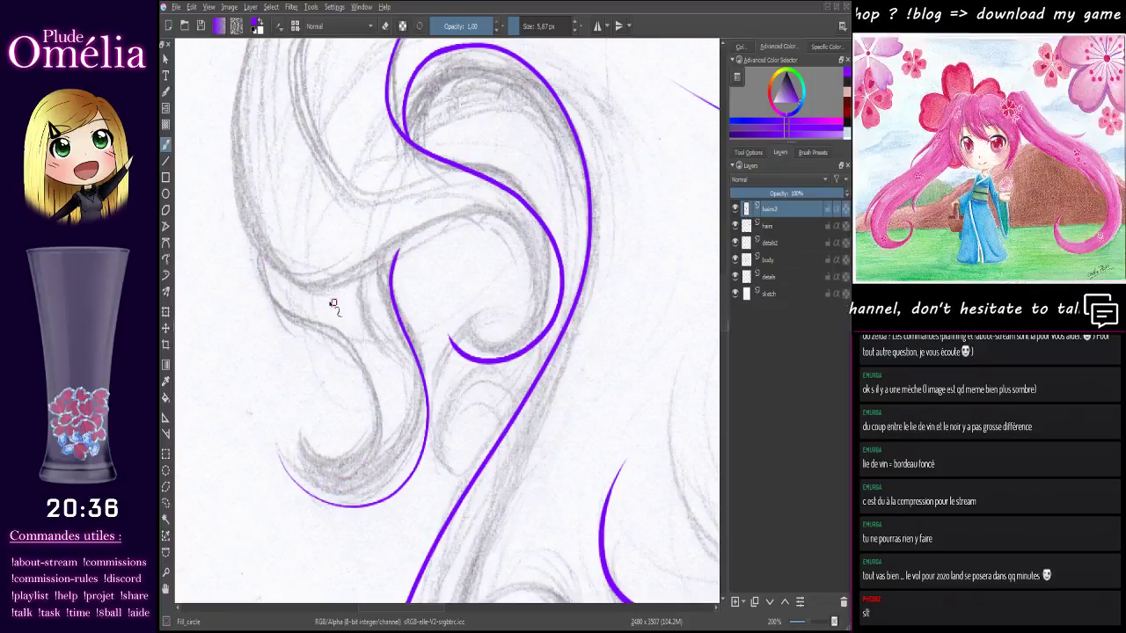
{"action": "mouse_move", "coordinate": [257, 246]}
{"action": "left_mouse_down"}
{"action": "mouse_move", "coordinate": [277, 300]}
{"action": "mouse_move", "coordinate": [378, 411]}
{"action": "mouse_move", "coordinate": [306, 494]}
{"action": "left_mouse_up"}
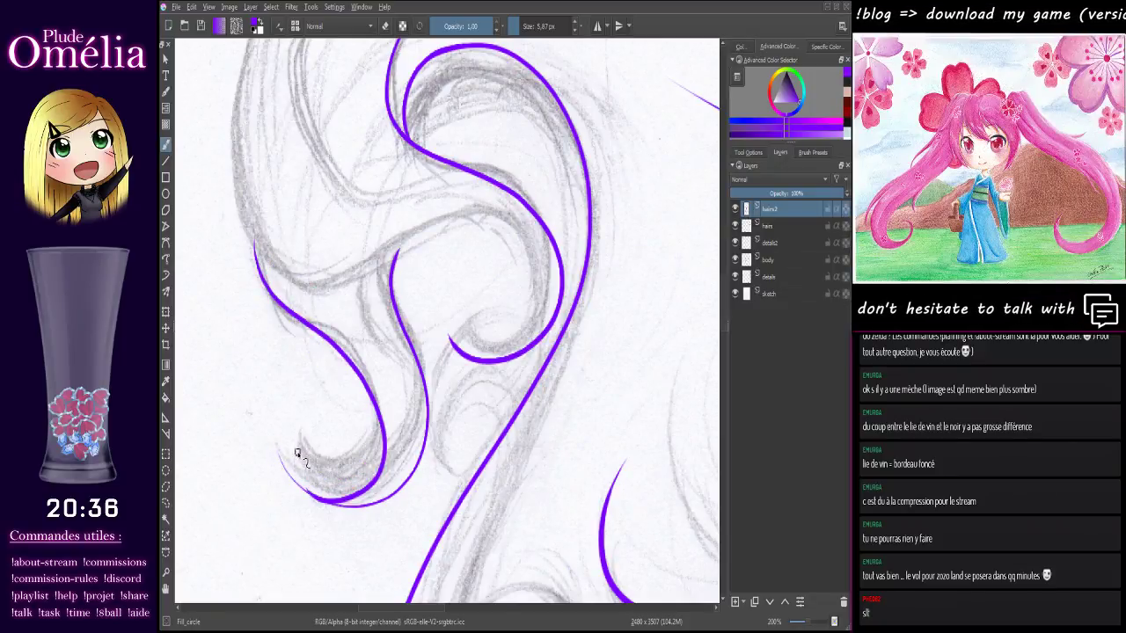
{"action": "key", "text": "ctrl+z"}
{"action": "mouse_move", "coordinate": [276, 455]}
{"action": "left_mouse_down"}
{"action": "mouse_move", "coordinate": [364, 490]}
{"action": "mouse_move", "coordinate": [264, 243]}
{"action": "mouse_move", "coordinate": [364, 360]}
{"action": "mouse_move", "coordinate": [284, 475]}
{"action": "mouse_move", "coordinate": [338, 499]}
{"action": "mouse_move", "coordinate": [255, 213]}
{"action": "left_mouse_up"}
{"action": "key", "text": "ctrl+z"}
{"action": "key", "text": "ctrl+z"}
{"action": "key", "text": "ctrl+z"}
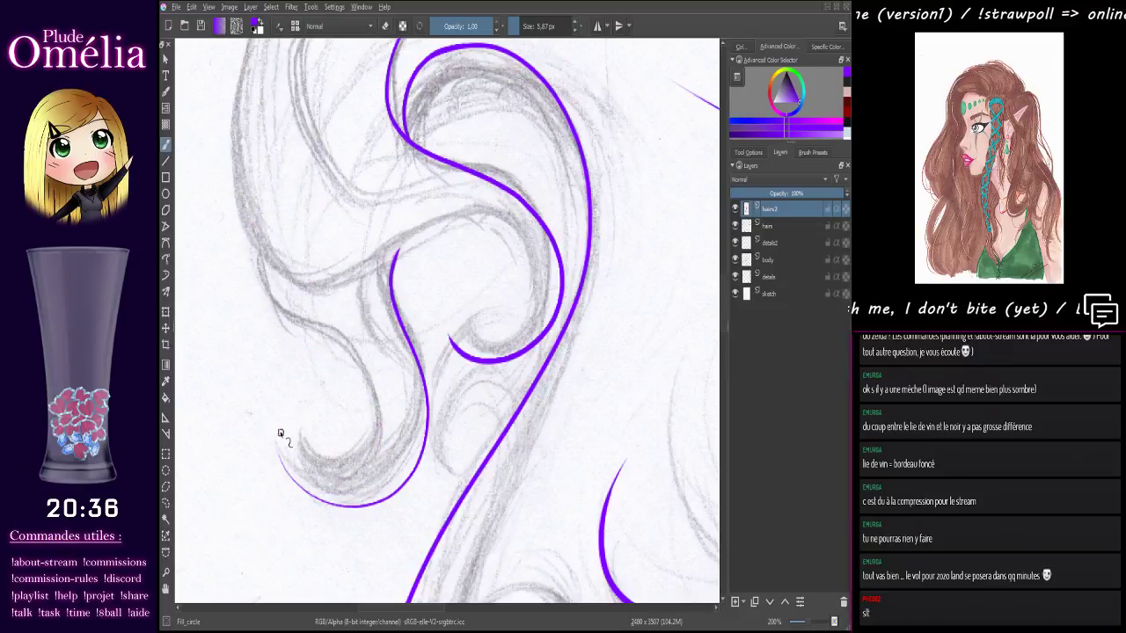
{"action": "mouse_move", "coordinate": [277, 452]}
{"action": "left_mouse_down"}
{"action": "mouse_move", "coordinate": [378, 400]}
{"action": "mouse_move", "coordinate": [255, 191]}
{"action": "left_mouse_up"}
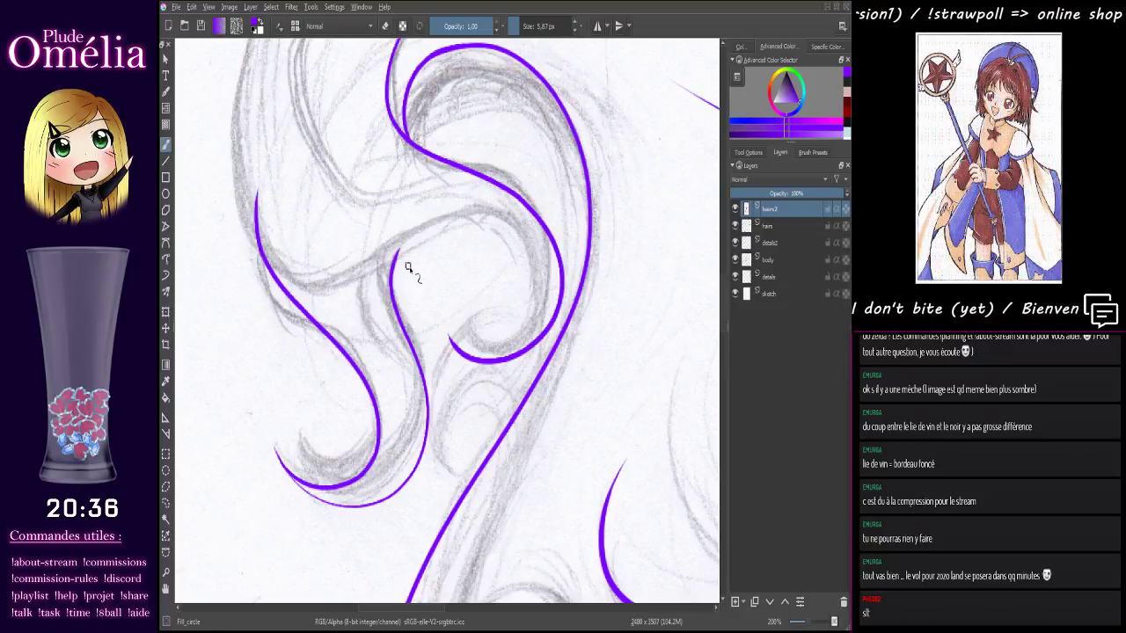
- On the hairs layer, try inking the large rounded arc over the curls down through the inner curl, and undo the stroke
{"action": "left_click_drag", "start_coordinate": [409, 294], "coordinate": [308, 376]}
{"action": "mouse_move", "coordinate": [418, 350]}
{"action": "left_mouse_down"}
{"action": "mouse_move", "coordinate": [430, 385]}
{"action": "mouse_move", "coordinate": [495, 402]}
{"action": "mouse_move", "coordinate": [490, 478]}
{"action": "mouse_move", "coordinate": [501, 493]}
{"action": "left_mouse_up"}
{"action": "left_click", "coordinate": [769, 229]}
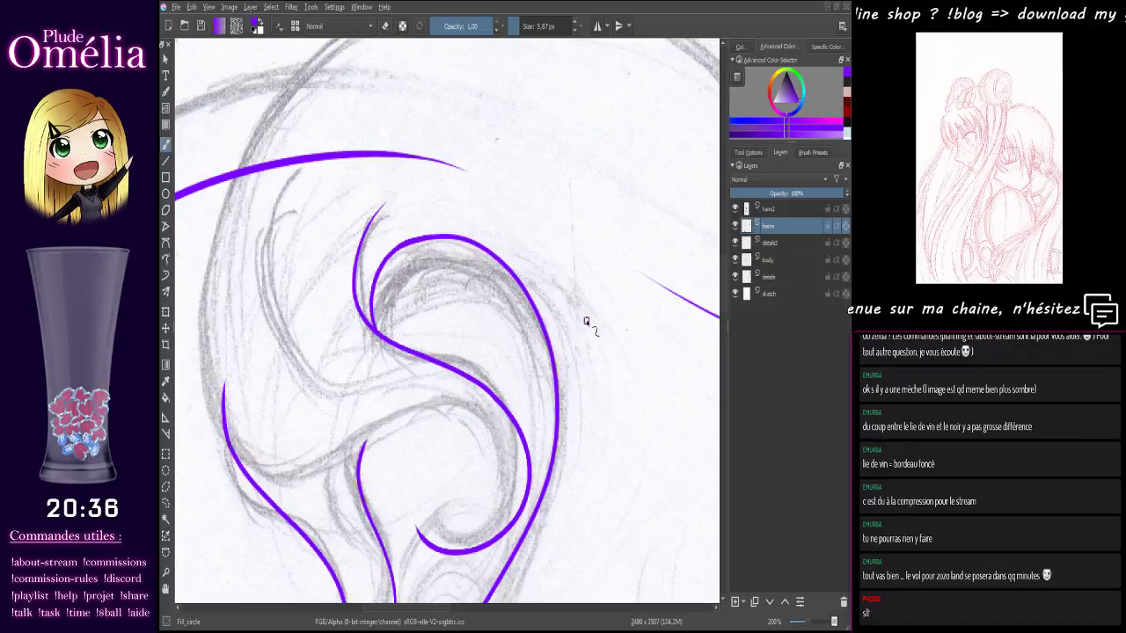
{"action": "key", "text": "ctrl+minus"}
{"action": "key", "text": "ctrl+minus"}
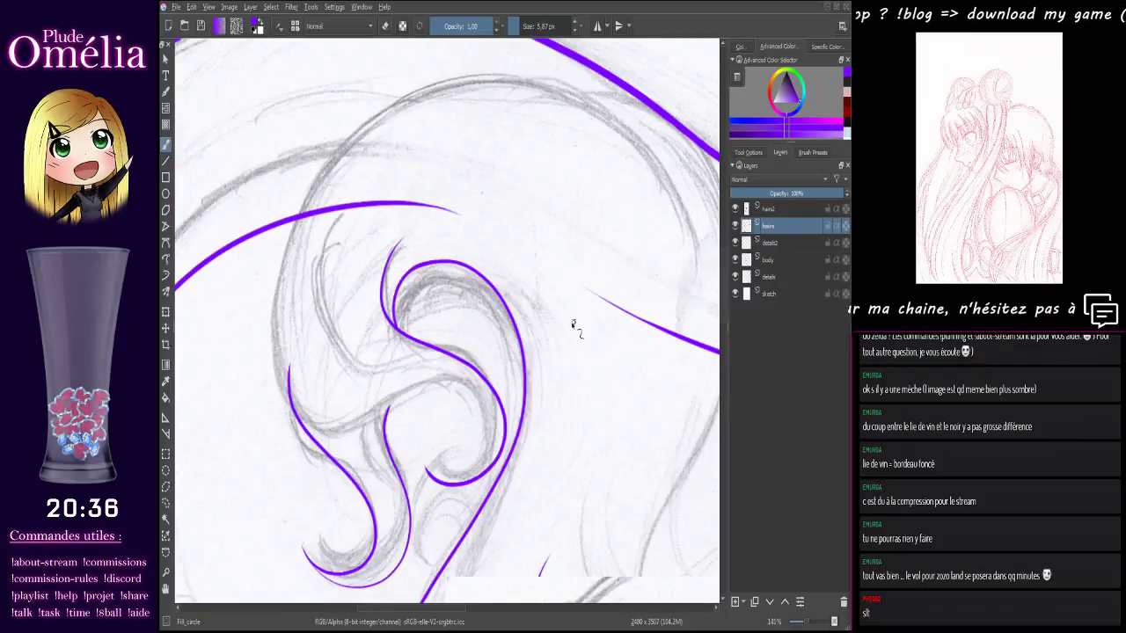
{"action": "left_click_drag", "start_coordinate": [424, 323], "coordinate": [378, 339]}
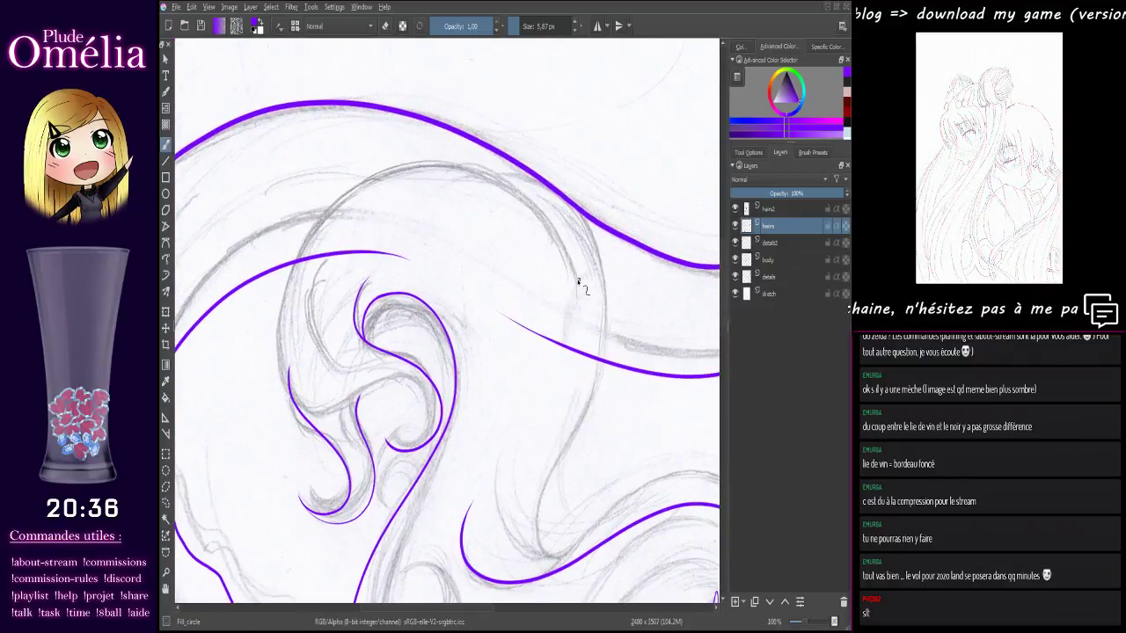
{"action": "left_click_drag", "start_coordinate": [578, 295], "coordinate": [605, 272]}
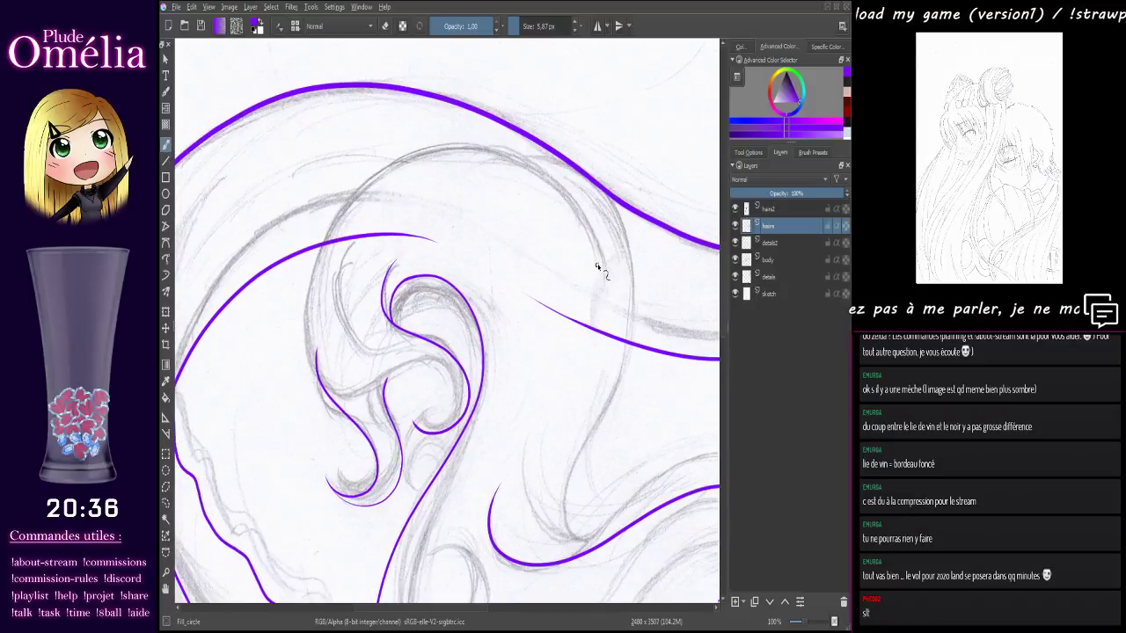
{"action": "left_click_drag", "start_coordinate": [604, 258], "coordinate": [387, 157]}
{"action": "left_click_drag", "start_coordinate": [410, 385], "coordinate": [478, 385]}
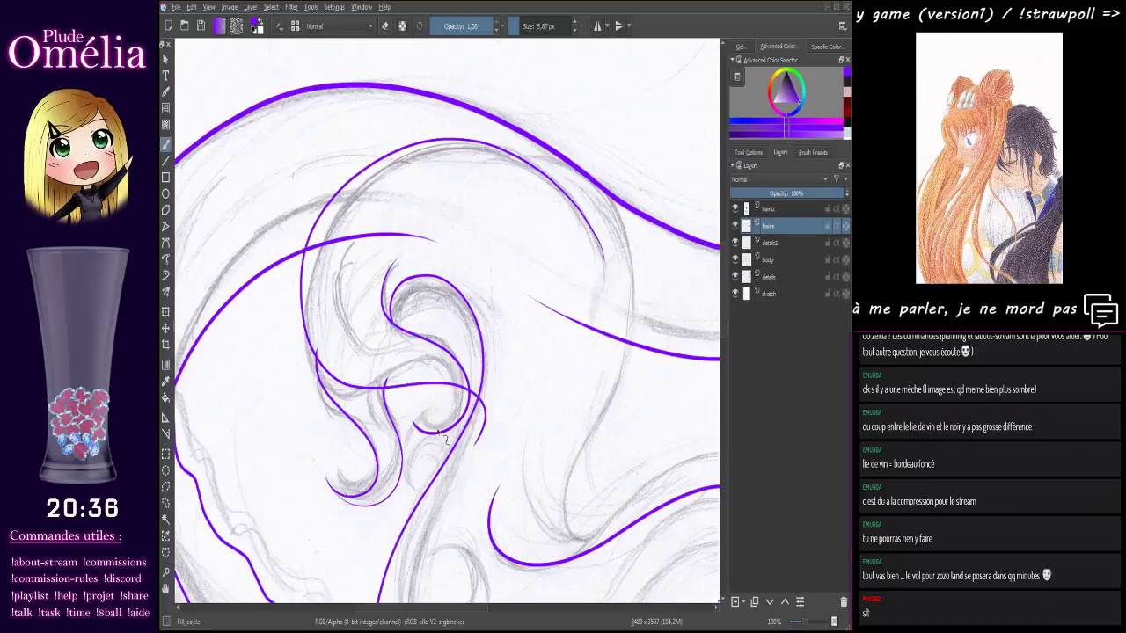
{"action": "key", "text": "ctrl+z"}
- Toggle the visibility of the hairs and hairs2 layers to examine which strands around the curls each one holds
{"action": "left_click", "coordinate": [734, 227]}
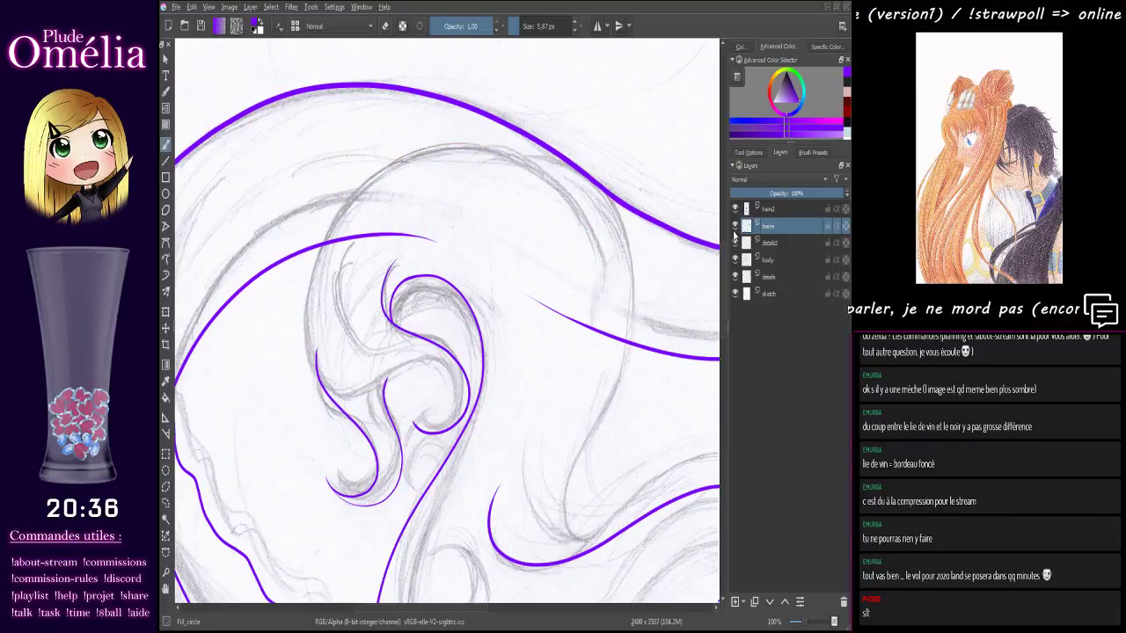
{"action": "left_click", "coordinate": [735, 227]}
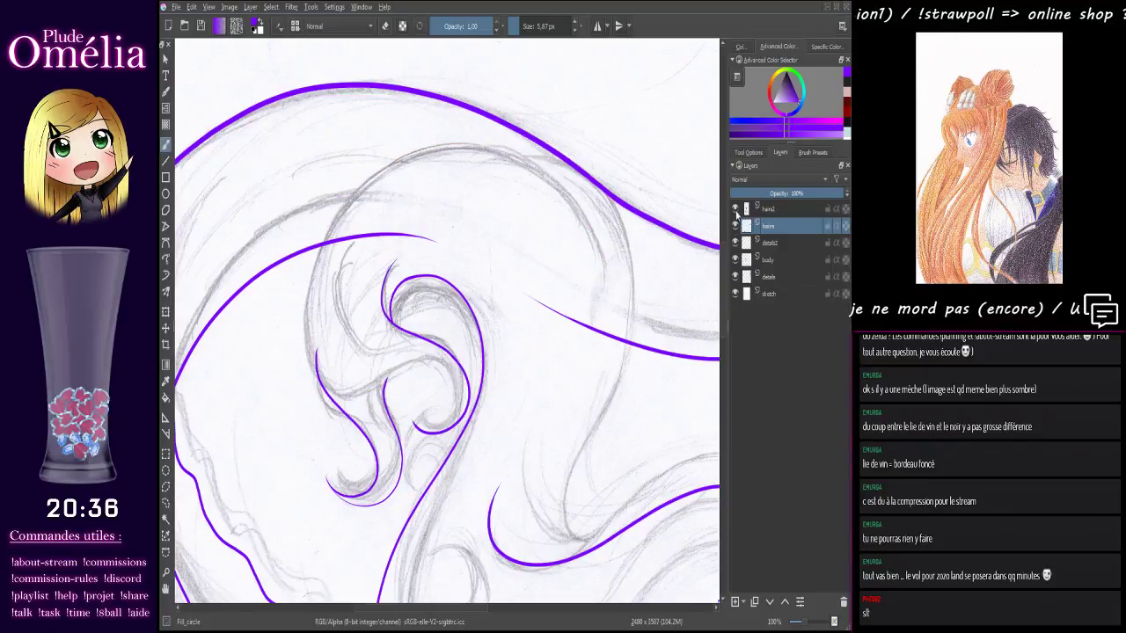
{"action": "left_click", "coordinate": [736, 210]}
{"action": "left_click", "coordinate": [736, 210]}
{"action": "left_click", "coordinate": [735, 210]}
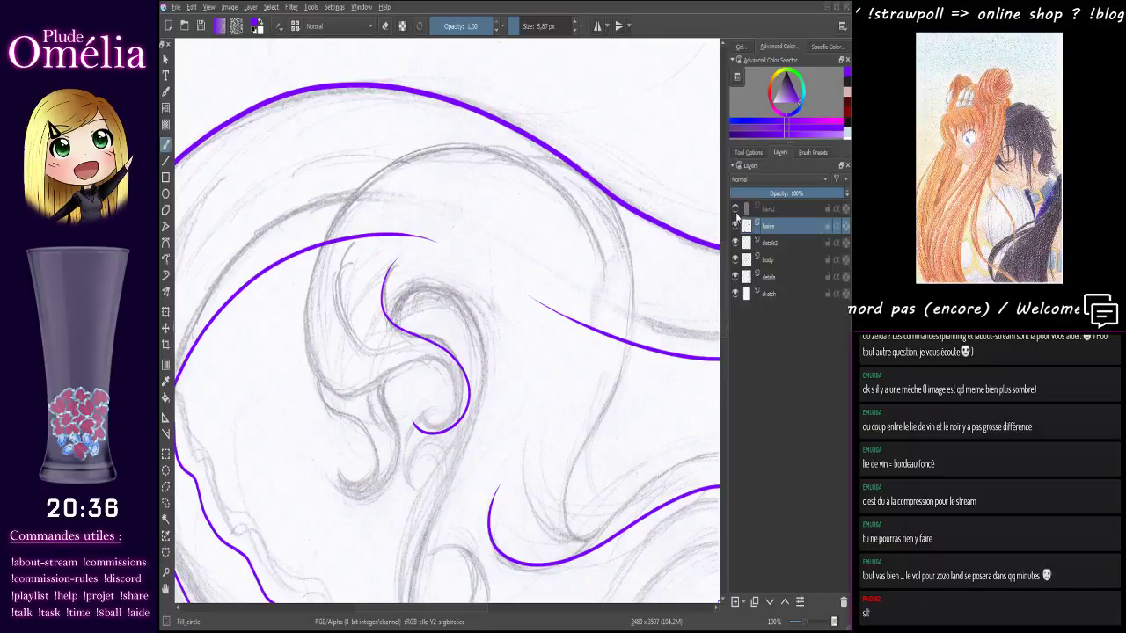
{"action": "left_click", "coordinate": [735, 211]}
{"action": "left_click", "coordinate": [736, 227]}
{"action": "left_click", "coordinate": [735, 227]}
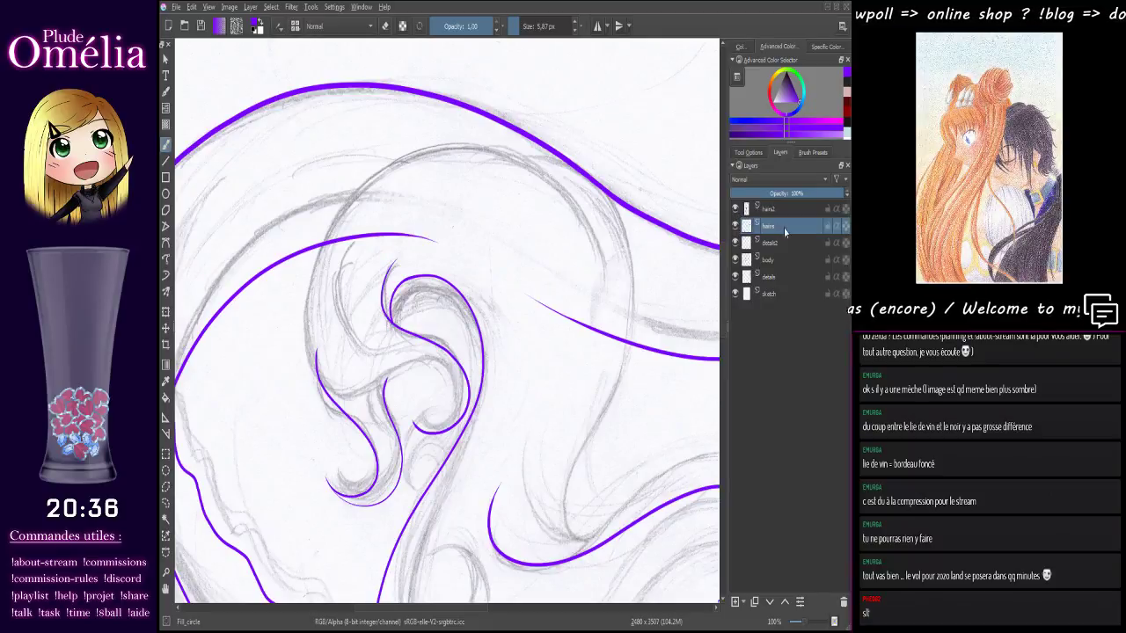
{"action": "left_click_drag", "start_coordinate": [641, 309], "coordinate": [384, 350]}
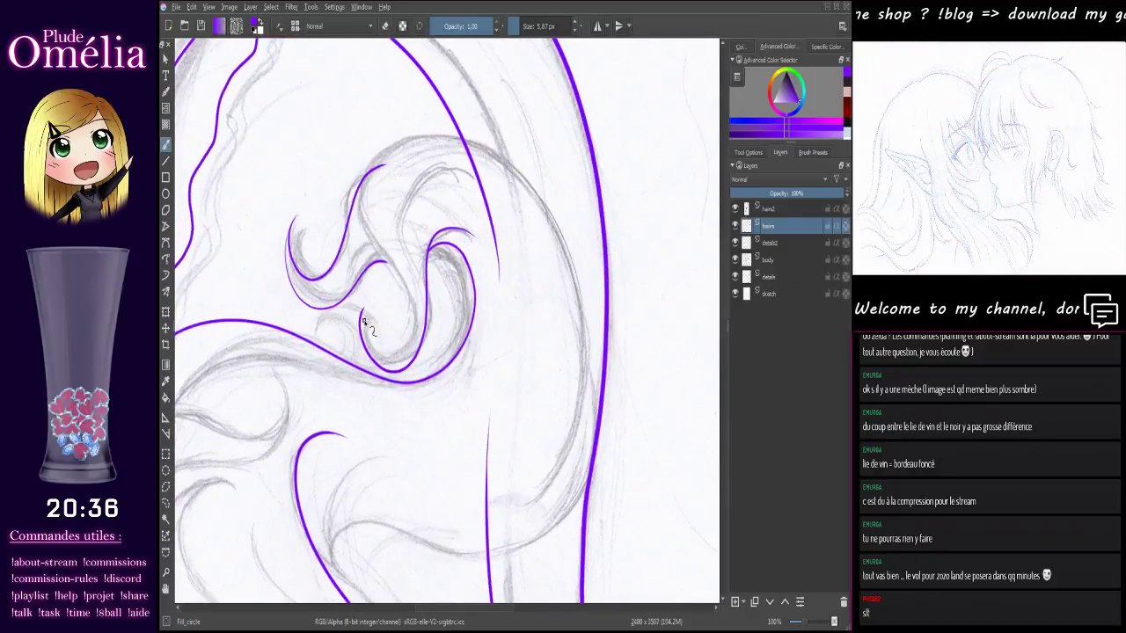
{"action": "key", "text": "plus"}
{"action": "key", "text": "plus"}
{"action": "left_click_drag", "start_coordinate": [500, 329], "coordinate": [475, 418]}
{"action": "scroll", "coordinate": [479, 378], "scroll_direction": "down", "scroll_amount": 3}
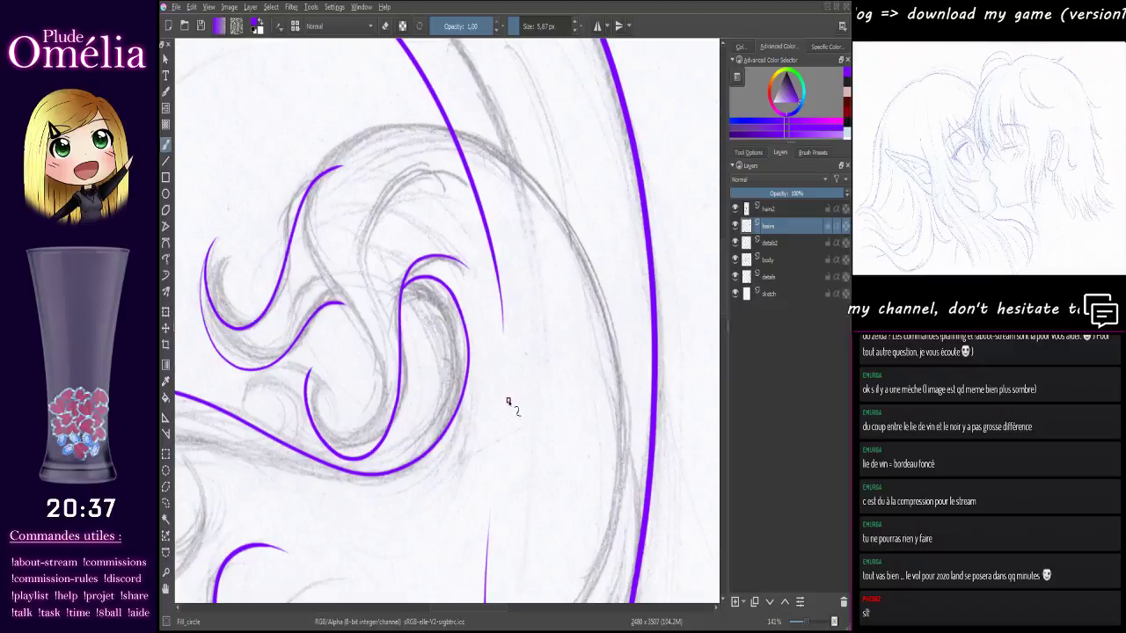
{"action": "left_click_drag", "start_coordinate": [492, 352], "coordinate": [593, 201]}
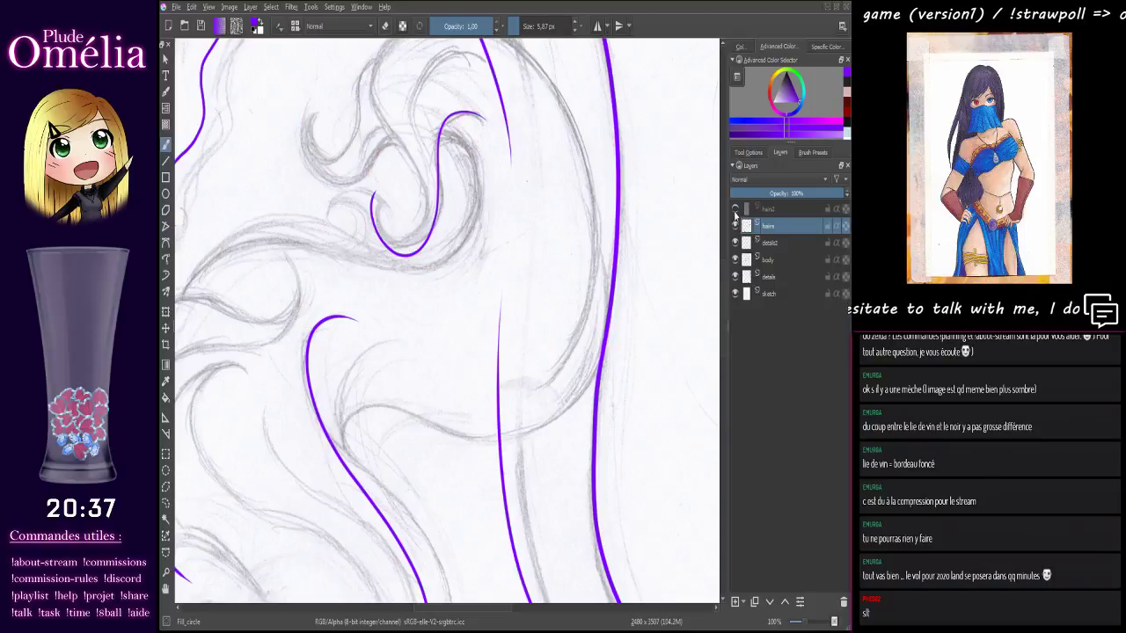
- On the hairs2 layer, ink the large lock's outer edge from the lower wavy strand up past the thick top strand, redoing it until it fits
{"action": "left_click", "coordinate": [790, 211]}
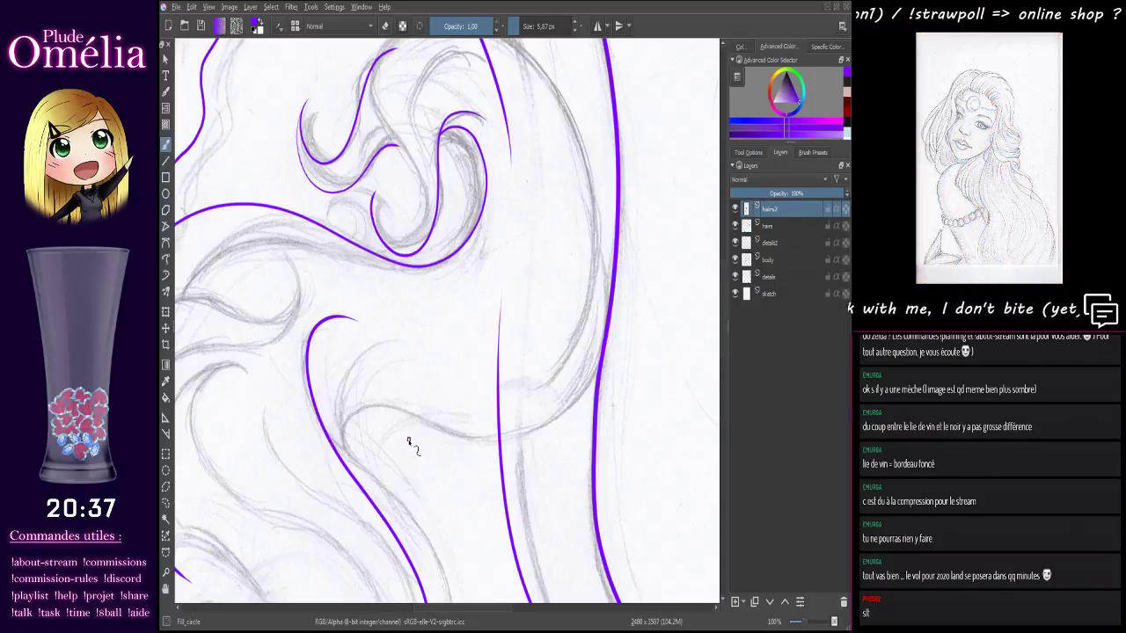
{"action": "key", "text": "5"}
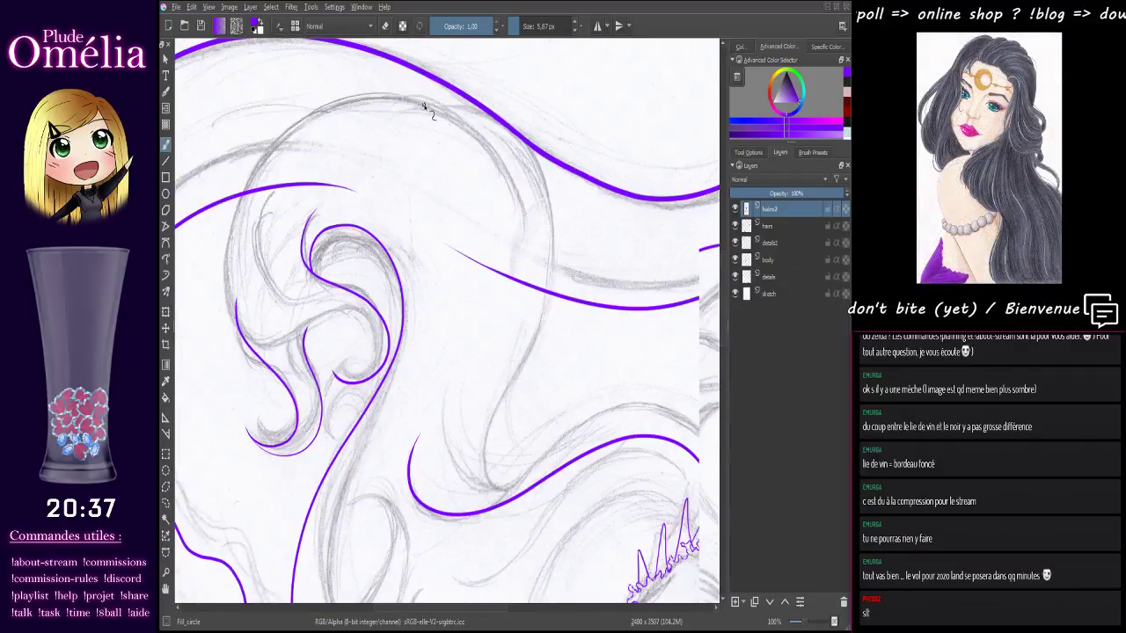
{"action": "mouse_move", "coordinate": [425, 108]}
{"action": "left_mouse_down"}
{"action": "mouse_move", "coordinate": [508, 114]}
{"action": "mouse_move", "coordinate": [548, 184]}
{"action": "mouse_move", "coordinate": [549, 290]}
{"action": "left_mouse_up"}
{"action": "key", "text": "ctrl+z"}
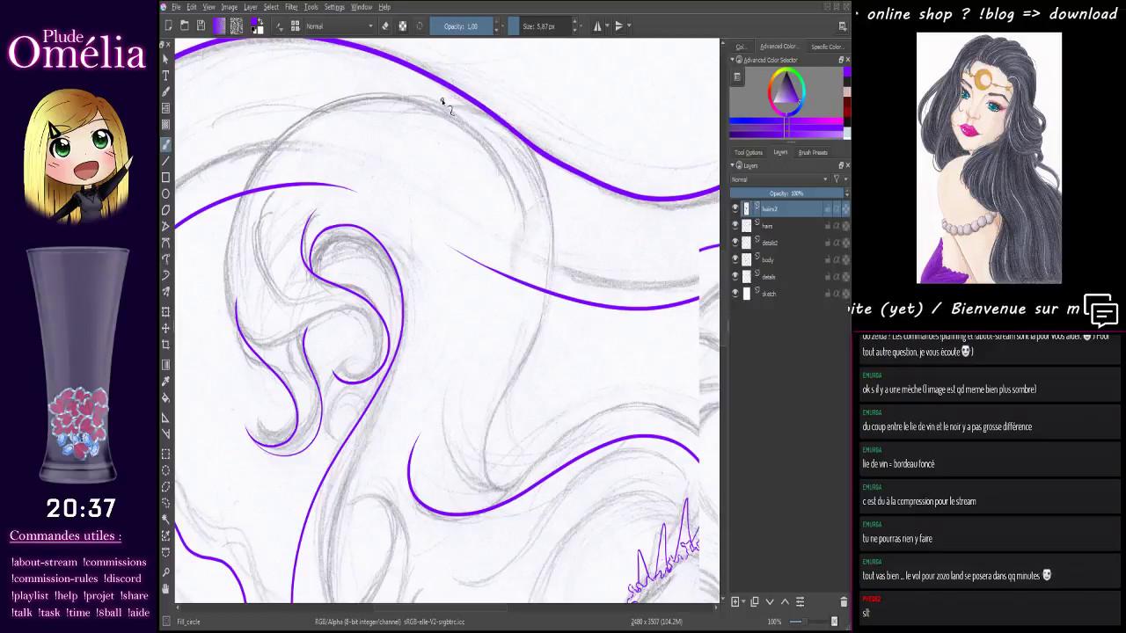
{"action": "key", "text": "m"}
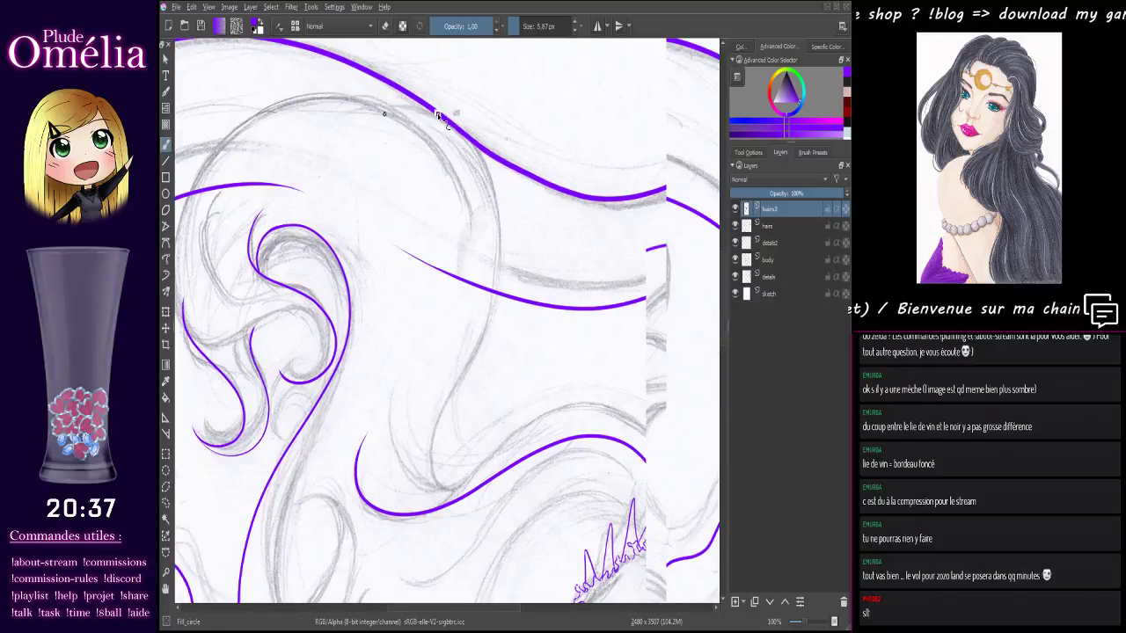
{"action": "mouse_move", "coordinate": [439, 210]}
{"action": "left_mouse_down"}
{"action": "mouse_move", "coordinate": [564, 216]}
{"action": "mouse_move", "coordinate": [460, 224]}
{"action": "mouse_move", "coordinate": [458, 208]}
{"action": "left_mouse_up"}
{"action": "left_click_drag", "start_coordinate": [477, 148], "coordinate": [518, 123]}
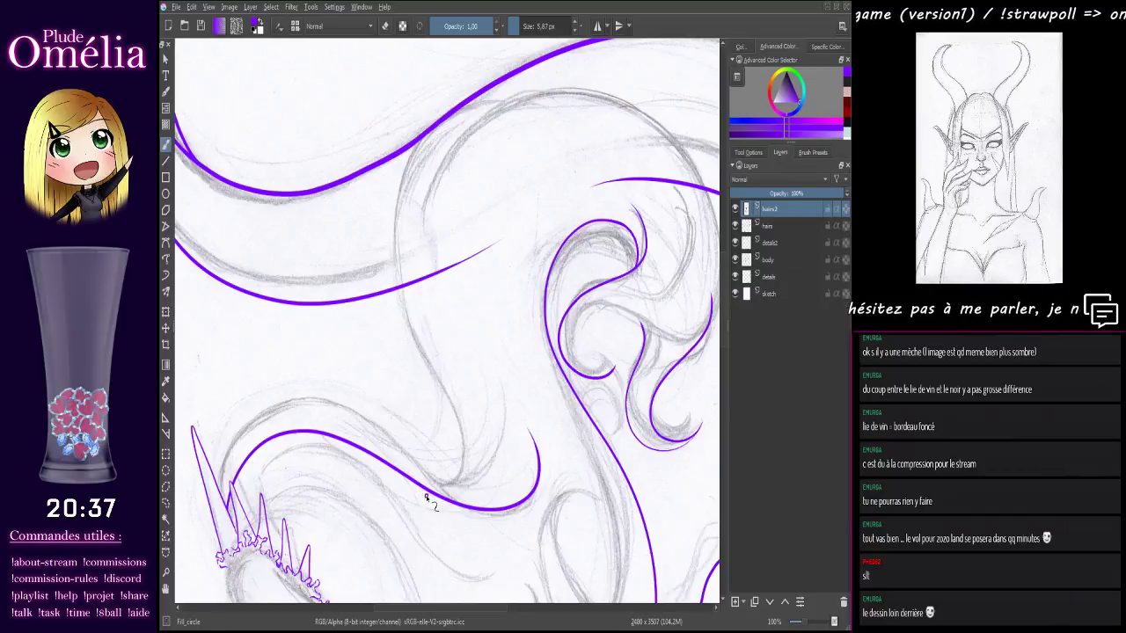
{"action": "mouse_move", "coordinate": [411, 490]}
{"action": "left_mouse_down"}
{"action": "mouse_move", "coordinate": [464, 431]}
{"action": "mouse_move", "coordinate": [388, 236]}
{"action": "mouse_move", "coordinate": [550, 110]}
{"action": "left_mouse_up"}
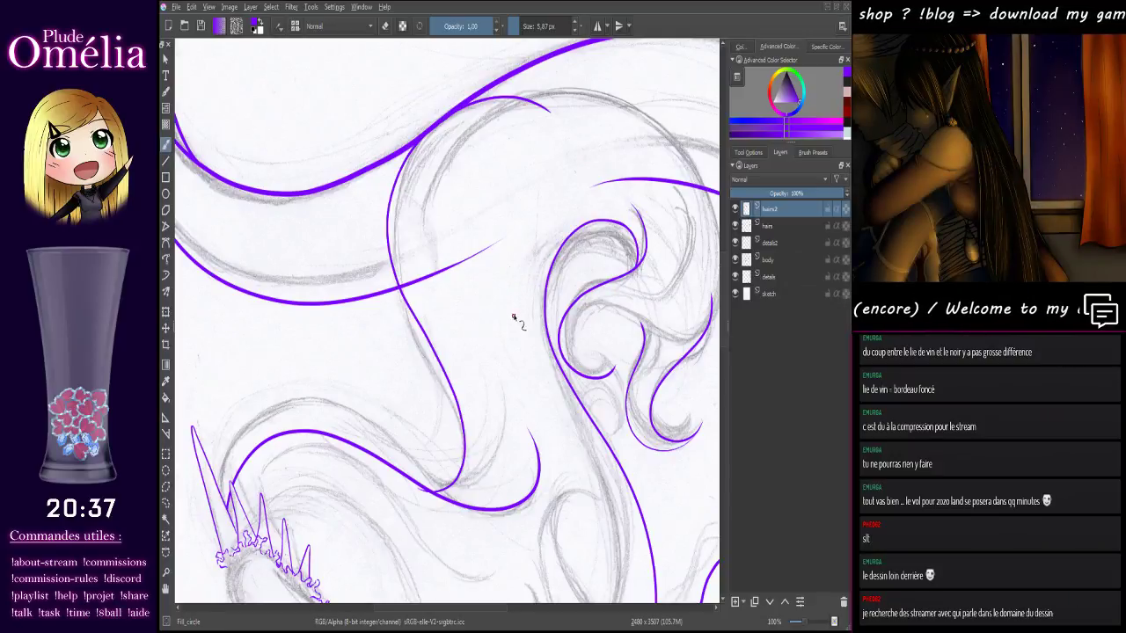
- Hide and show the hairs2 and hairs layers in turn to check how the new lock outline overlaps the other strands
{"action": "mouse_move", "coordinate": [540, 247]}
{"action": "left_mouse_down"}
{"action": "mouse_move", "coordinate": [507, 301]}
{"action": "mouse_move", "coordinate": [502, 272]}
{"action": "mouse_move", "coordinate": [410, 229]}
{"action": "left_mouse_up"}
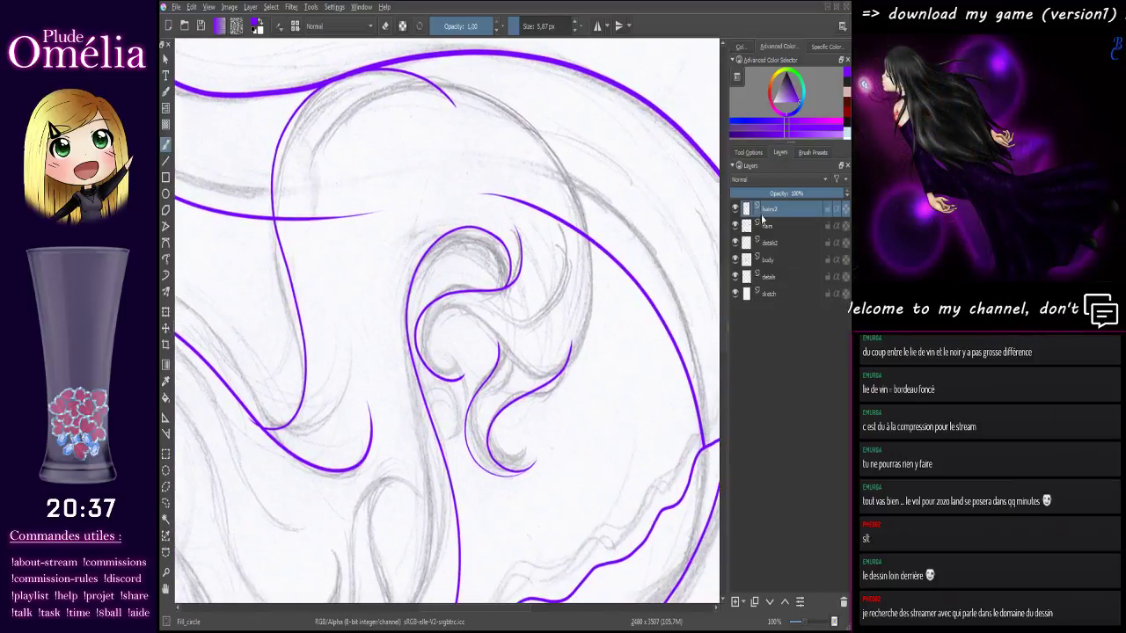
{"action": "left_click", "coordinate": [735, 209]}
{"action": "left_click", "coordinate": [735, 211]}
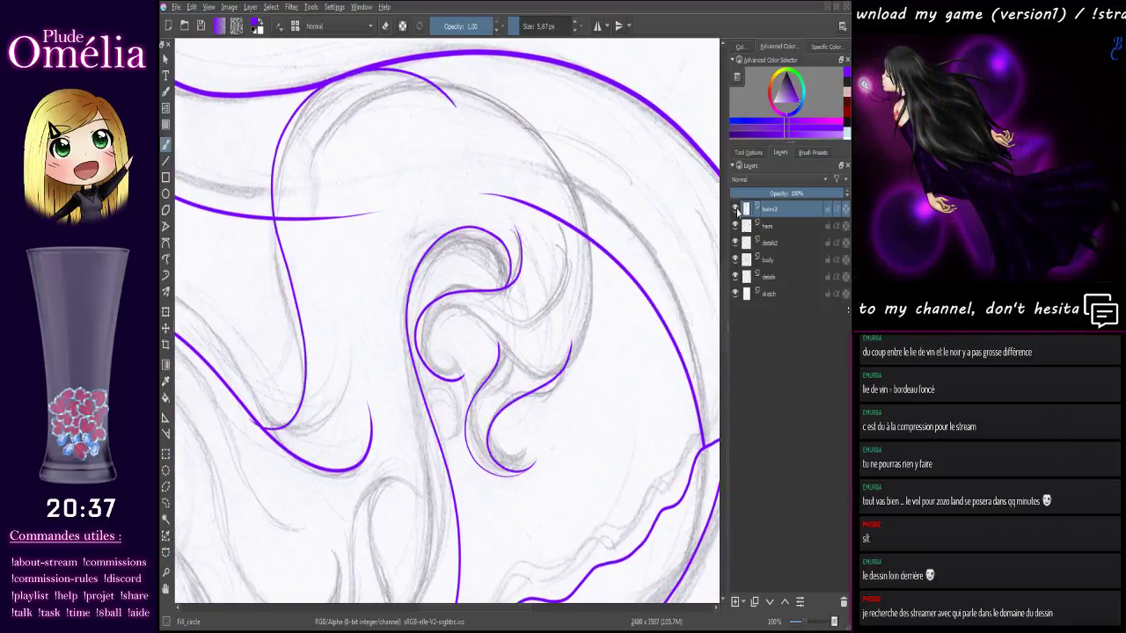
{"action": "left_click", "coordinate": [735, 210]}
{"action": "left_click", "coordinate": [736, 210]}
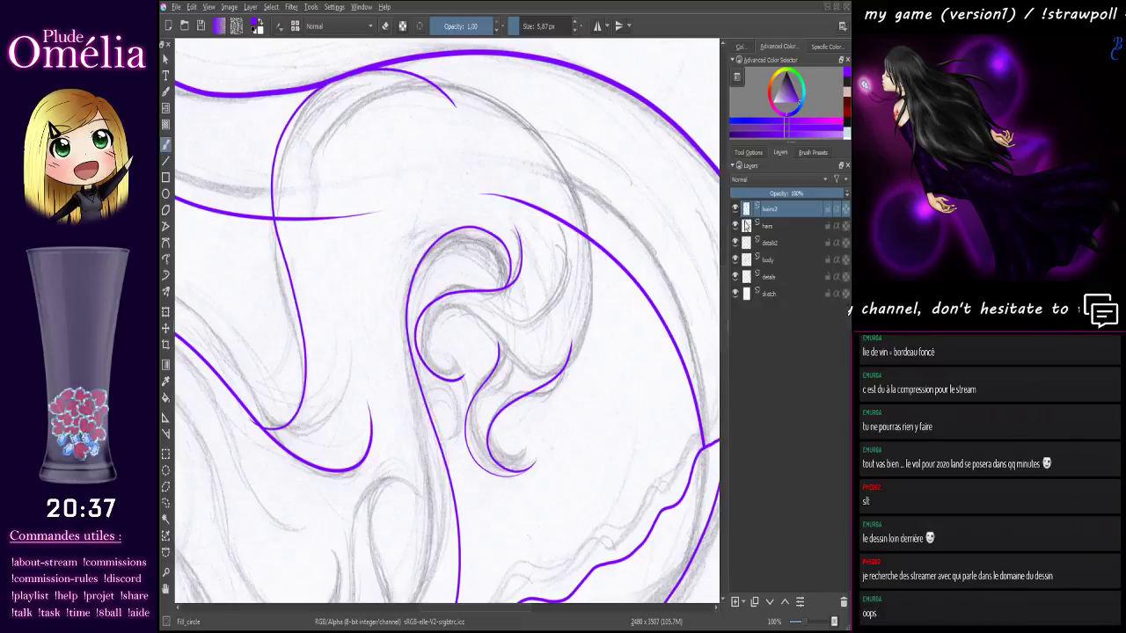
{"action": "left_click_drag", "start_coordinate": [605, 336], "coordinate": [619, 377]}
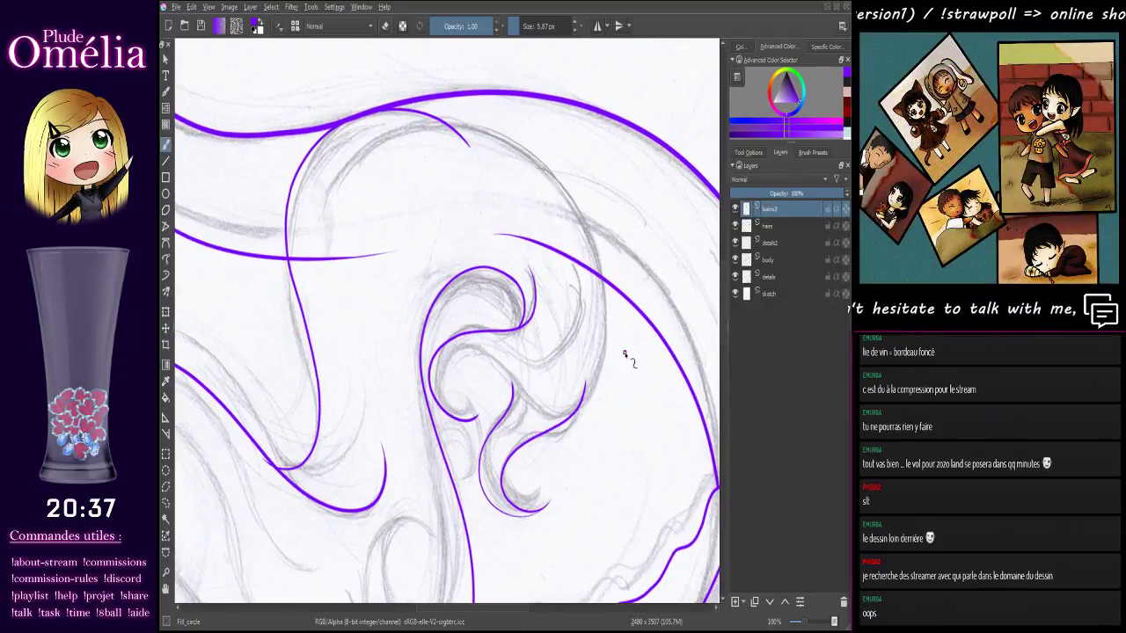
{"action": "key", "text": "4"}
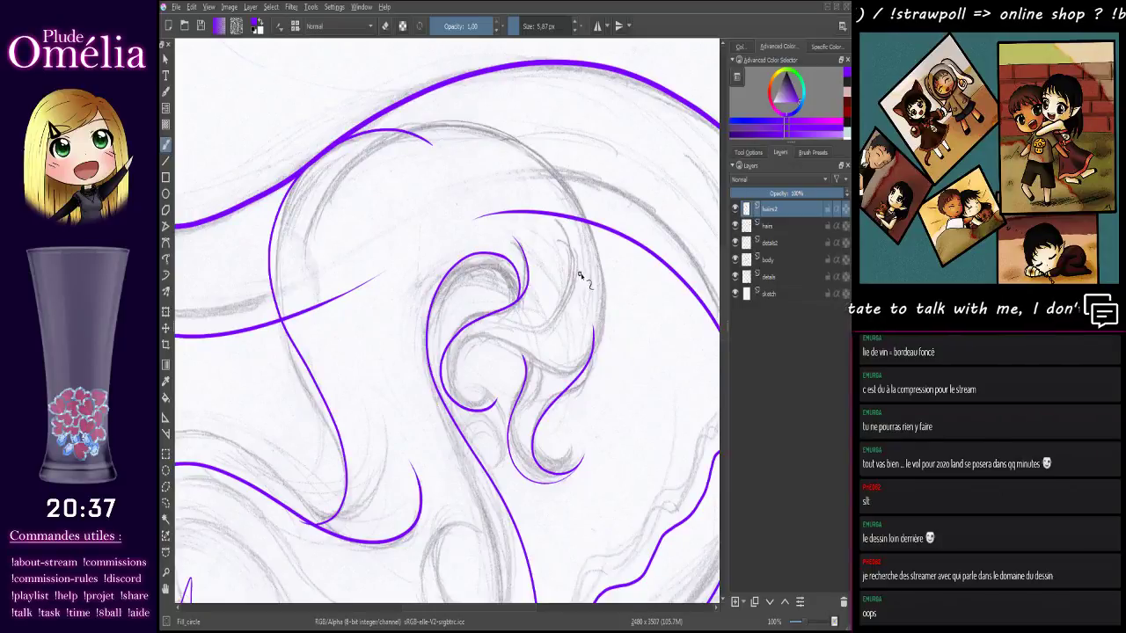
{"action": "left_click", "coordinate": [736, 226]}
{"action": "left_click", "coordinate": [735, 226]}
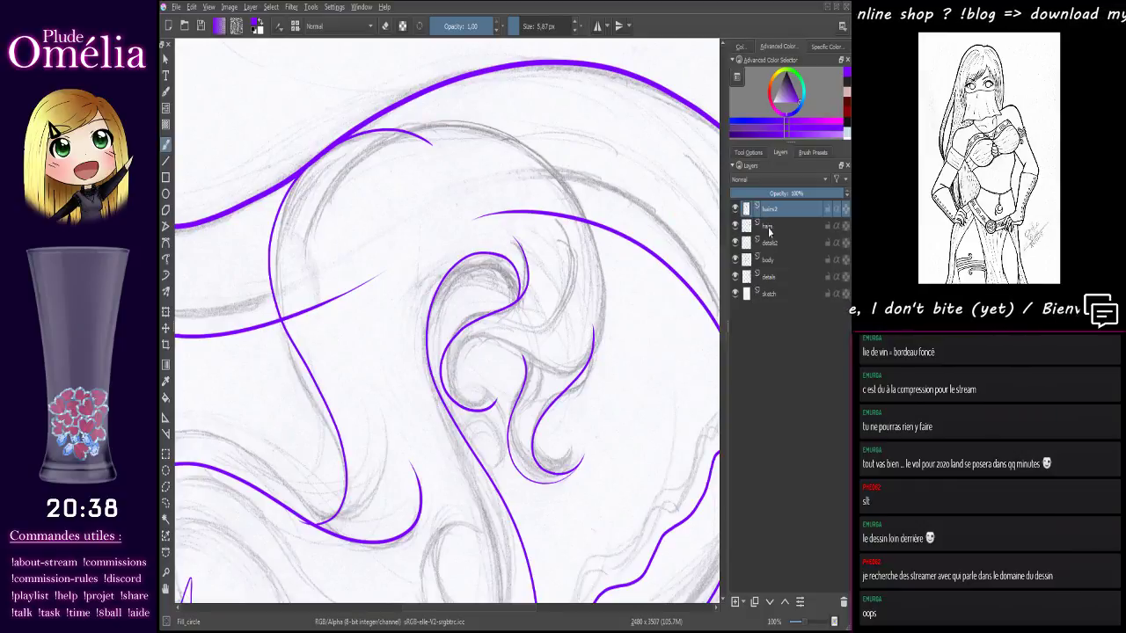
- Add a new paint layer above the hairs2 layer
{"action": "key", "text": "Insert"}
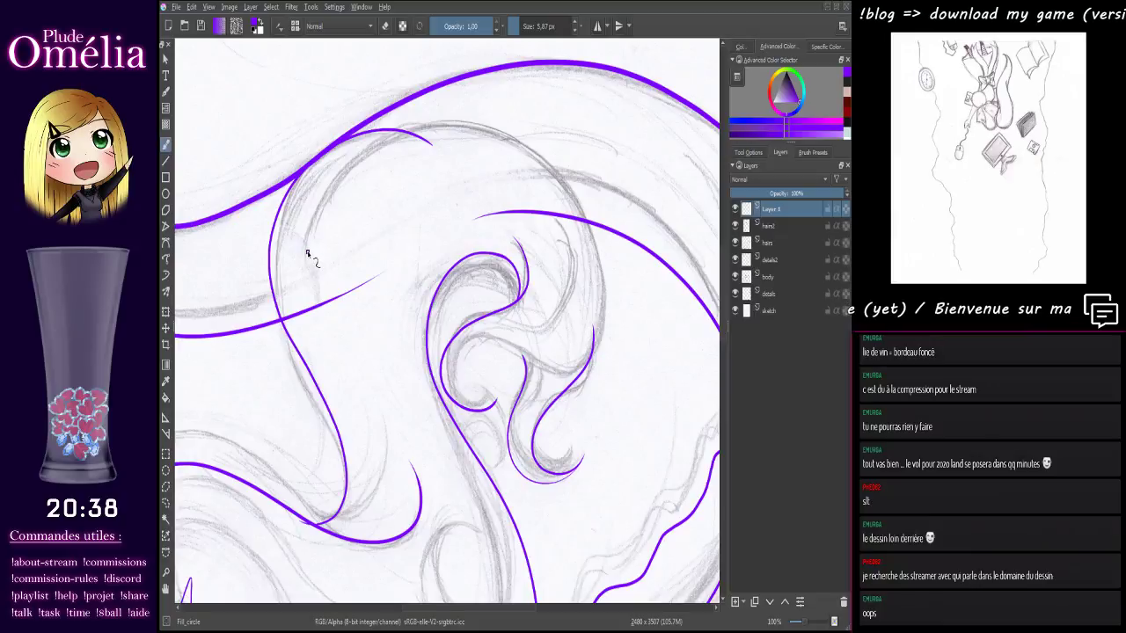
{"action": "key", "text": "m"}
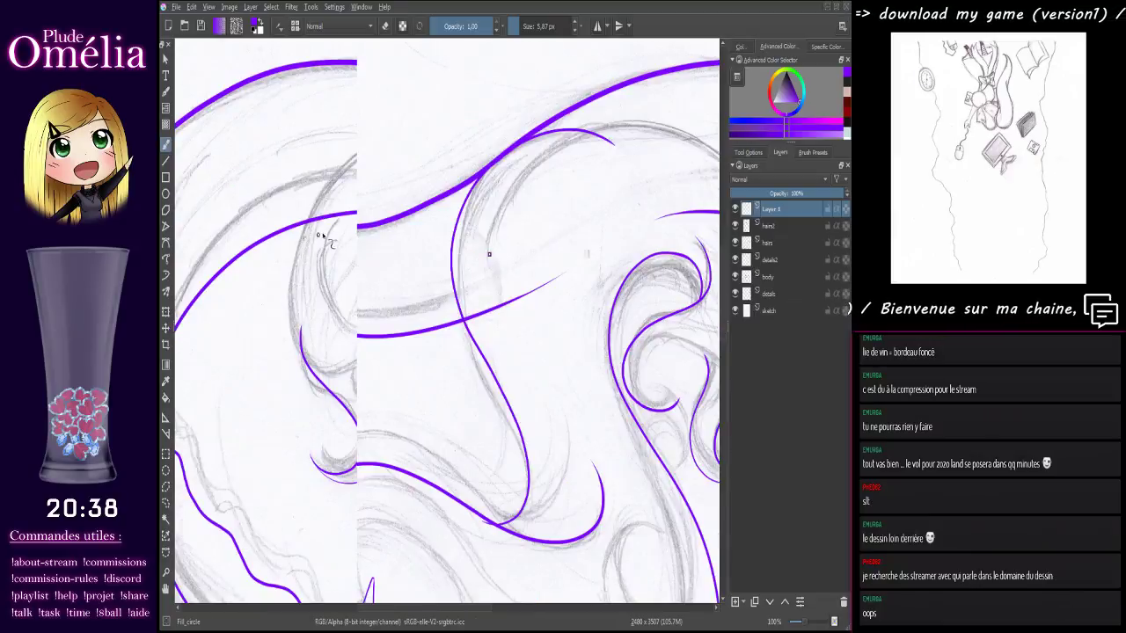
{"action": "left_click_drag", "start_coordinate": [326, 234], "coordinate": [403, 211]}
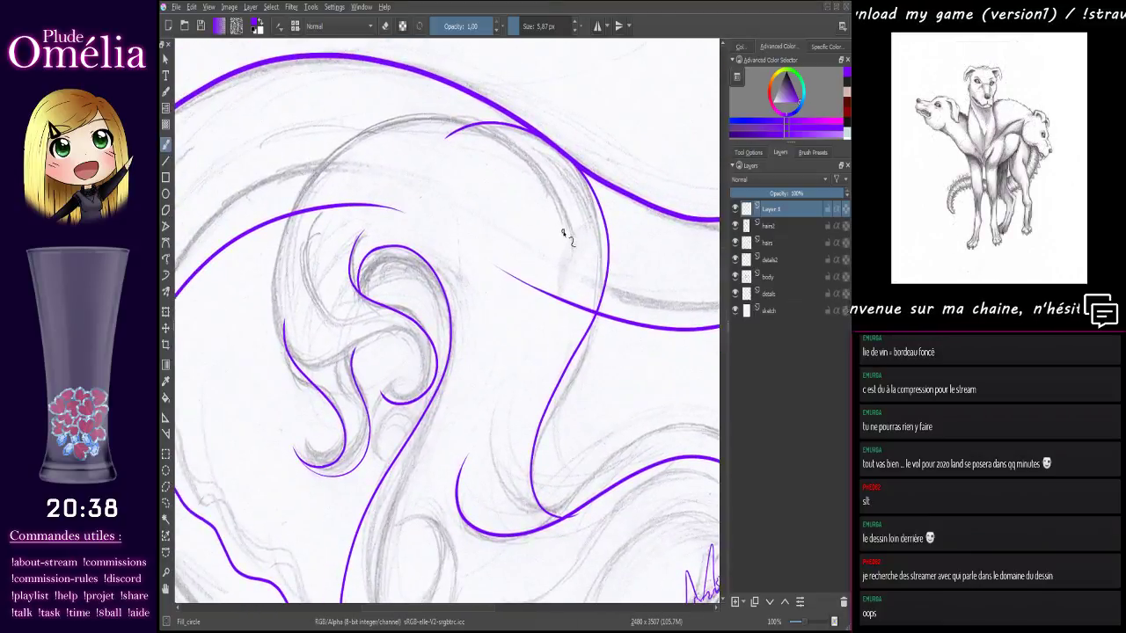